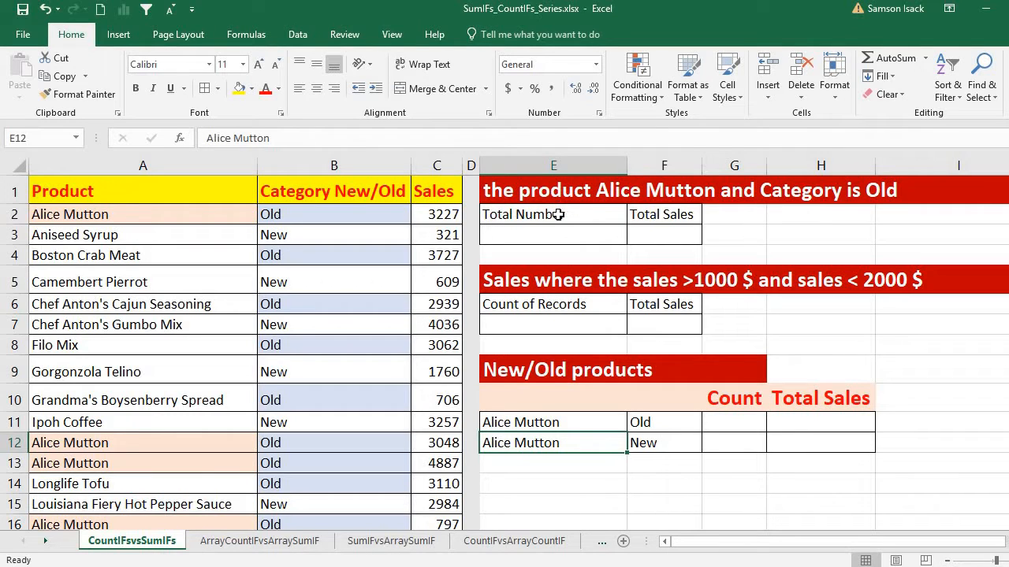
# Examine the Product, Category New/Old and Sales columns of the source table
pyautogui.click(558, 214)
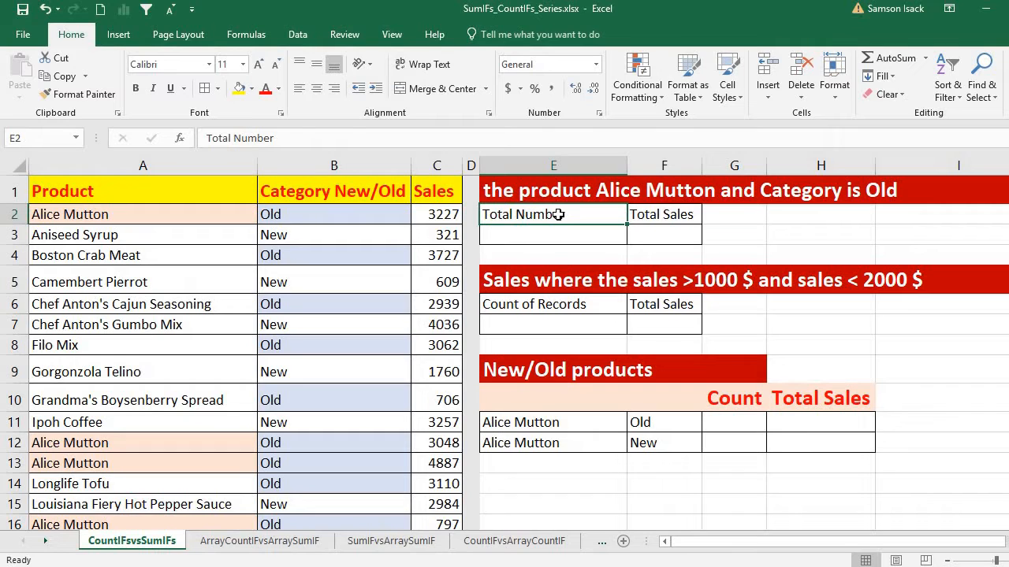
pyautogui.click(201, 166)
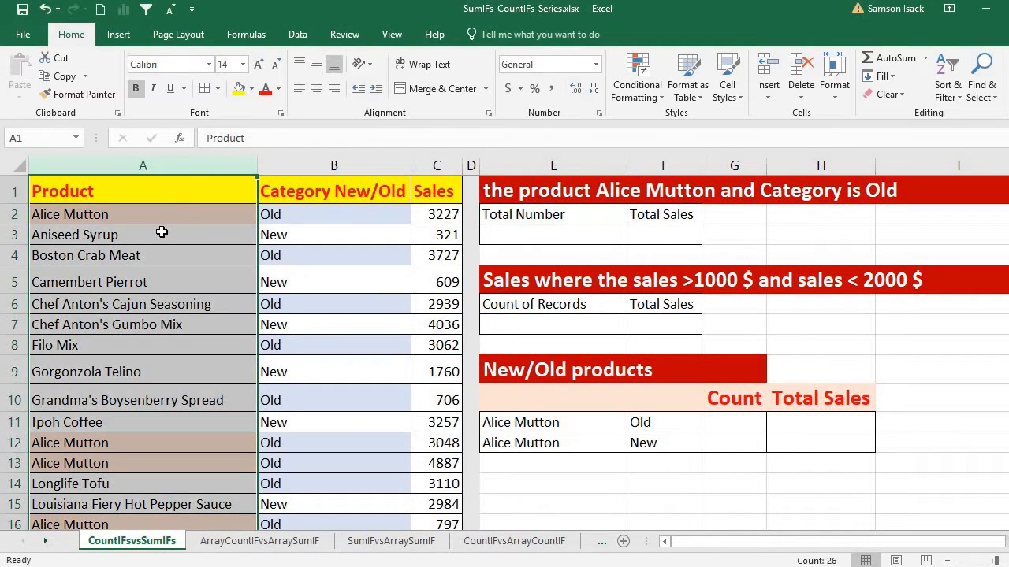
pyautogui.click(163, 189)
pyautogui.click(315, 193)
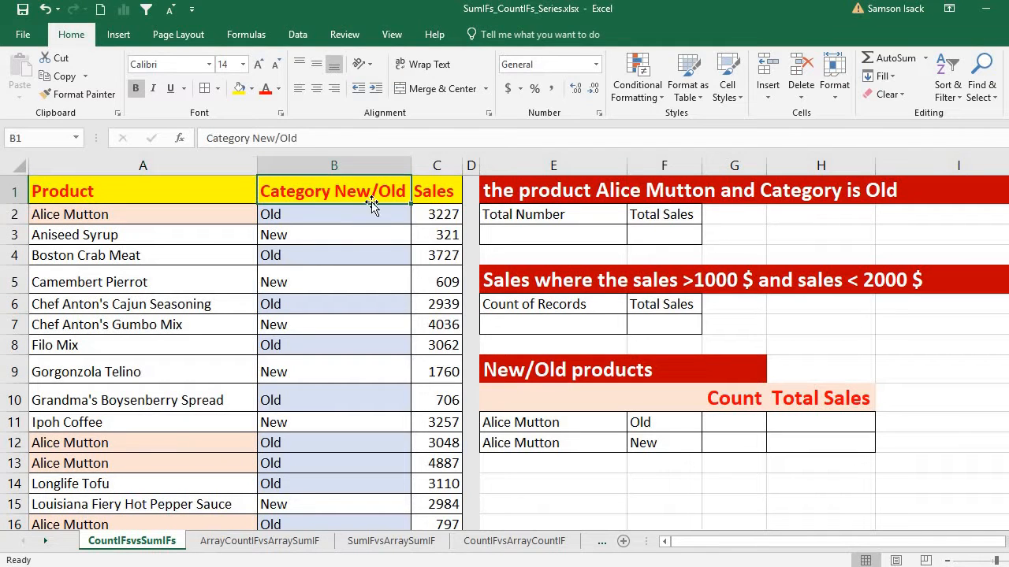
pyautogui.click(421, 207)
pyautogui.click(113, 195)
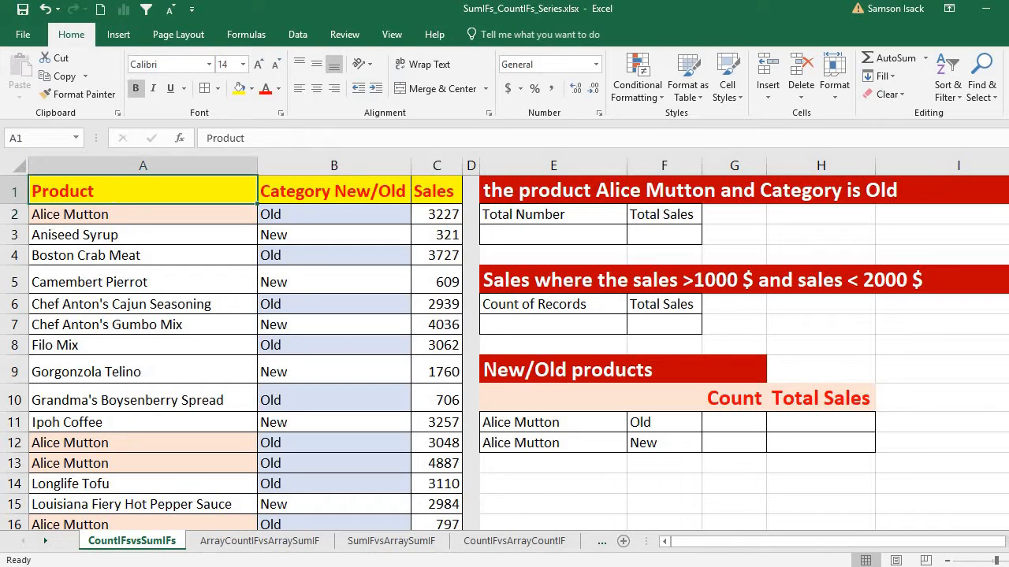
pyautogui.scroll(-3, 236, 346)
pyautogui.scroll(4, 268, 342)
pyautogui.click(246, 213)
pyautogui.click(309, 194)
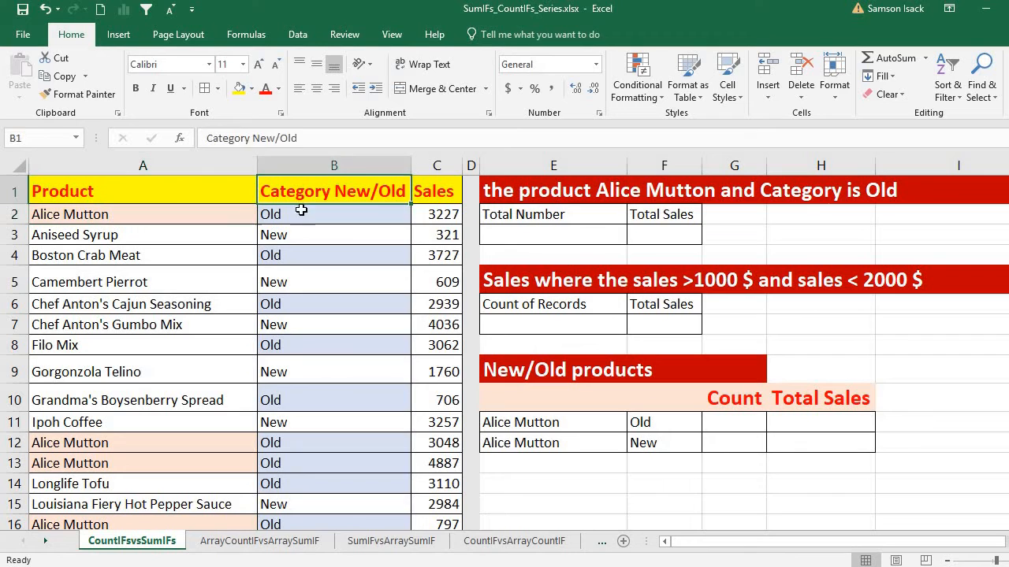
pyautogui.click(297, 217)
pyautogui.moveTo(296, 231); pyautogui.dragTo(296, 231)
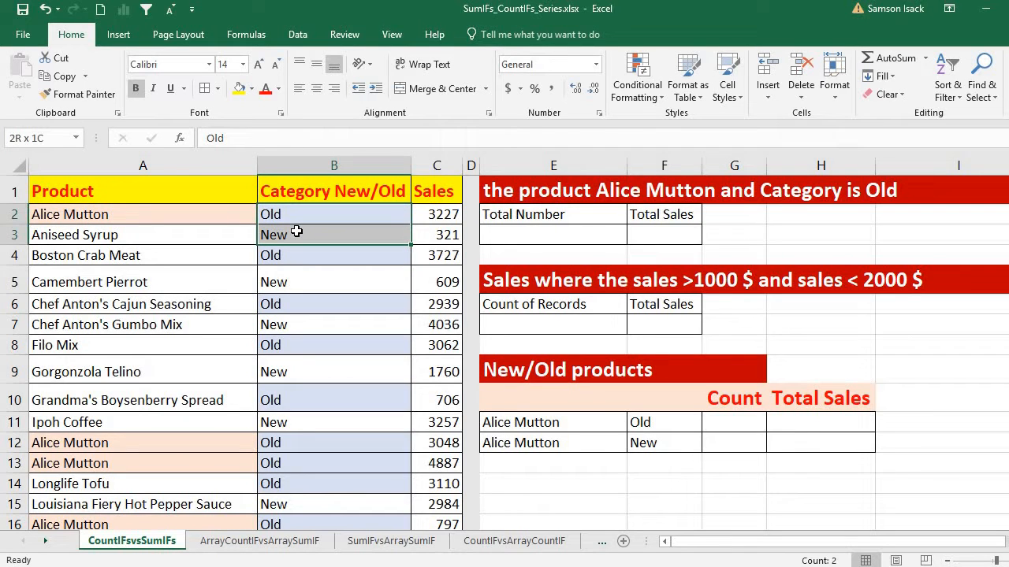
pyautogui.click(443, 214)
pyautogui.moveTo(450, 190); pyautogui.dragTo(444, 234)
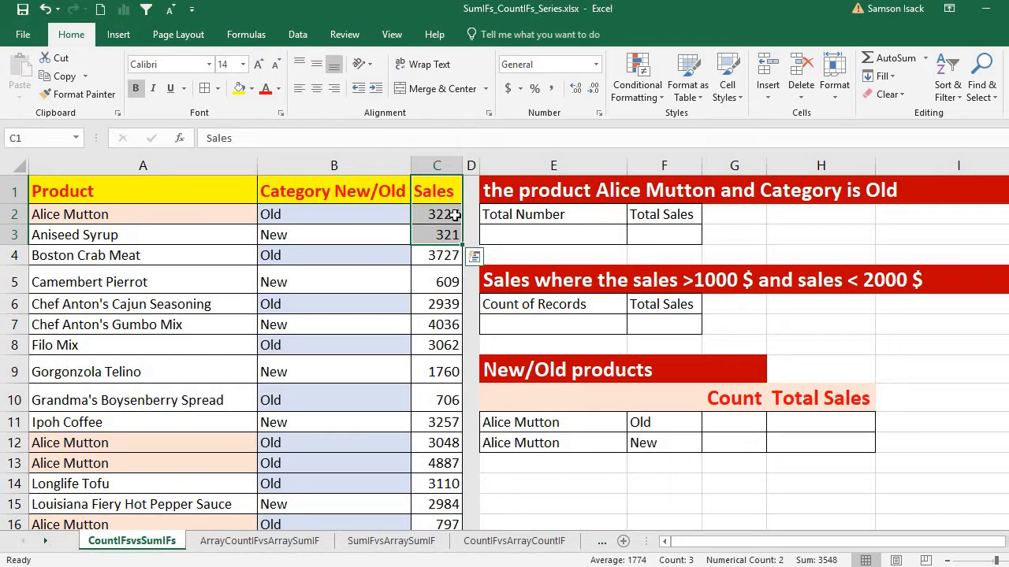
pyautogui.click(431, 219)
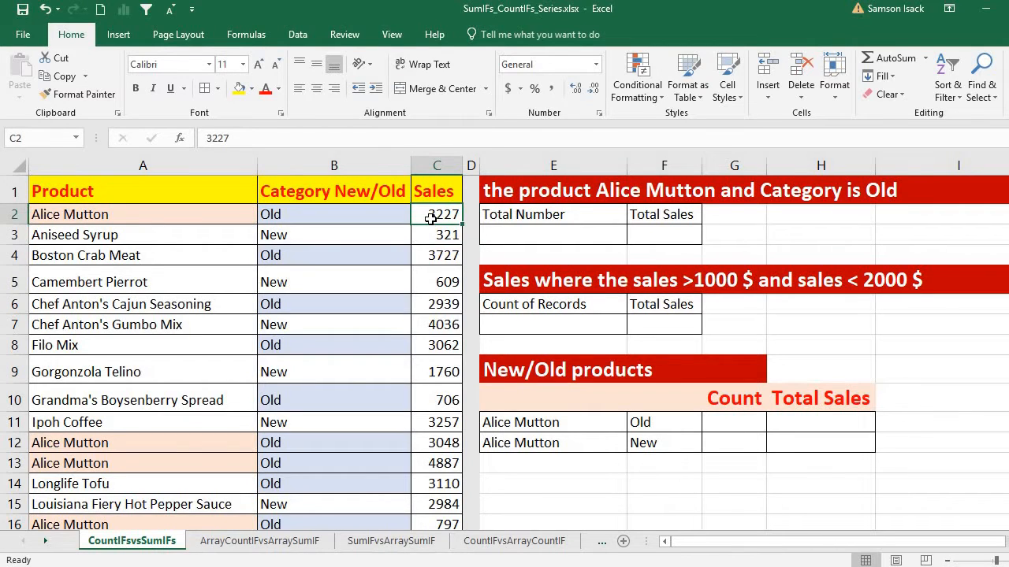
# Review the first task's conditions, product Alice Mutton and category Old, along with its Total Number and Total Sales cells
pyautogui.click(528, 190)
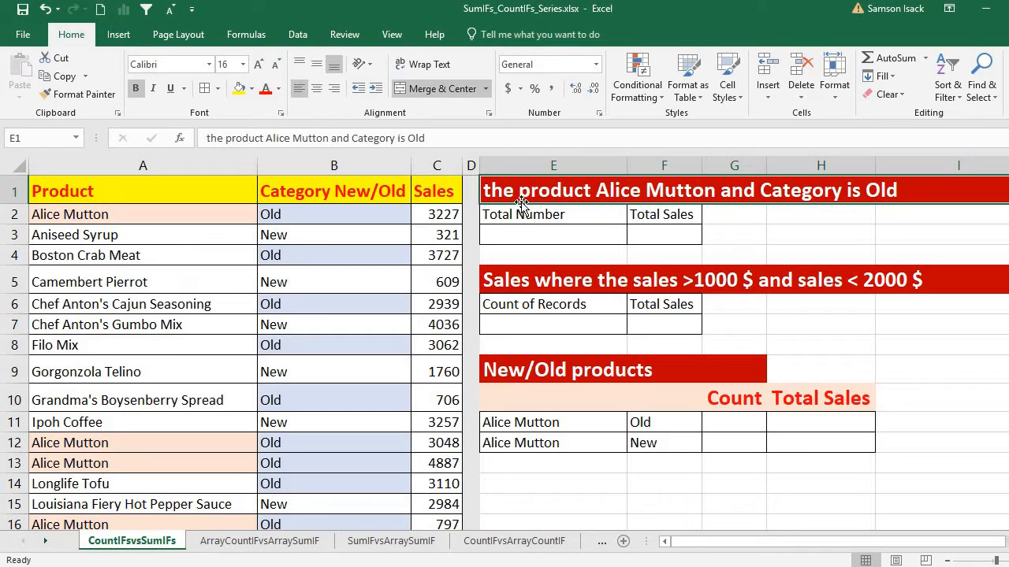
pyautogui.click(162, 240)
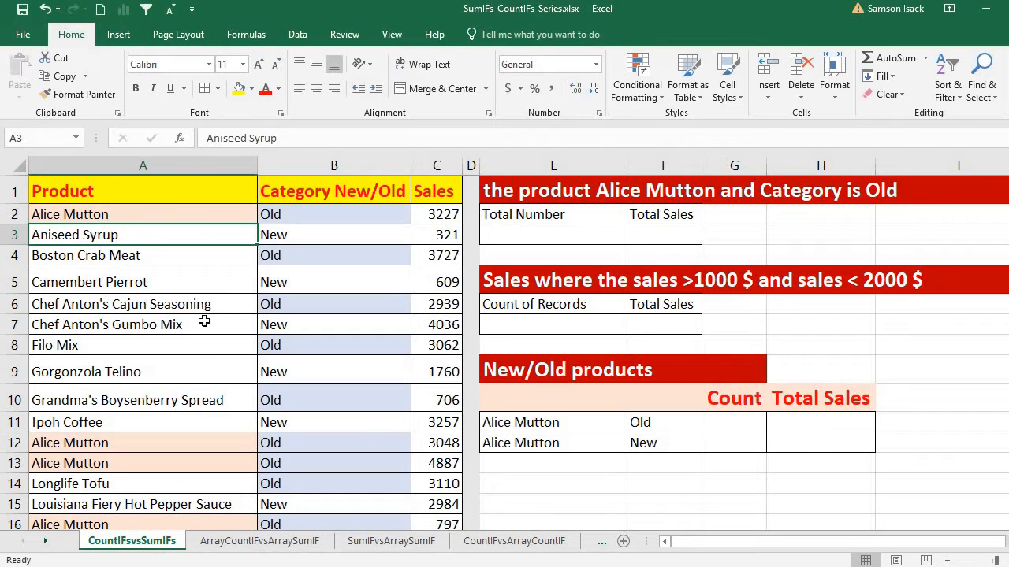
pyautogui.click(608, 193)
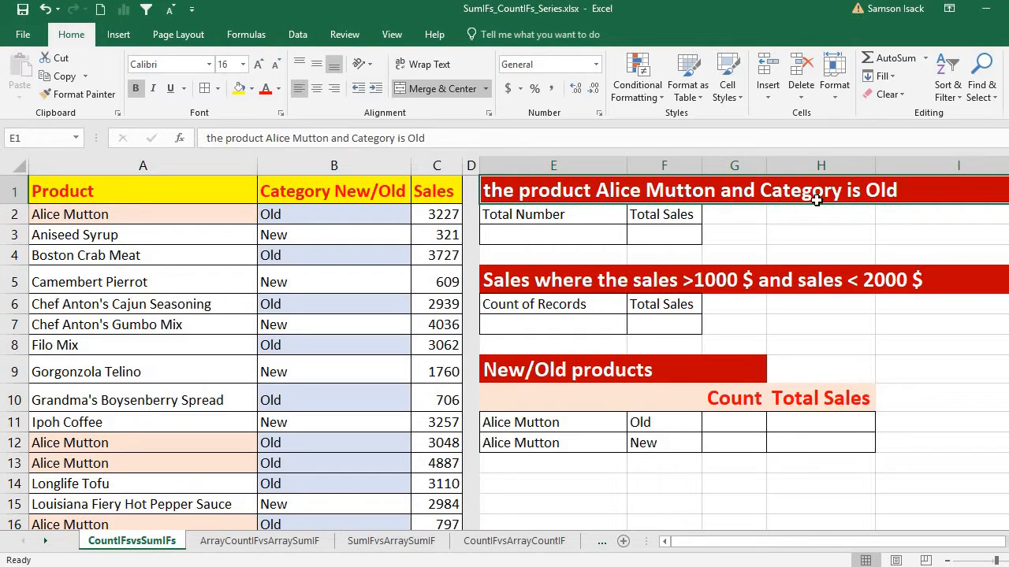
pyautogui.click(551, 234)
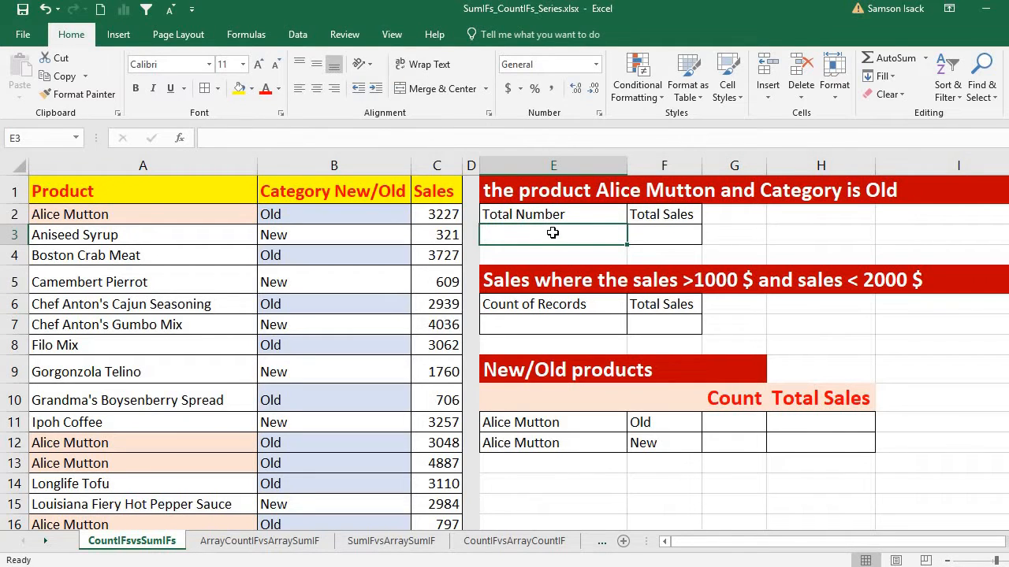
pyautogui.doubleClick(553, 233)
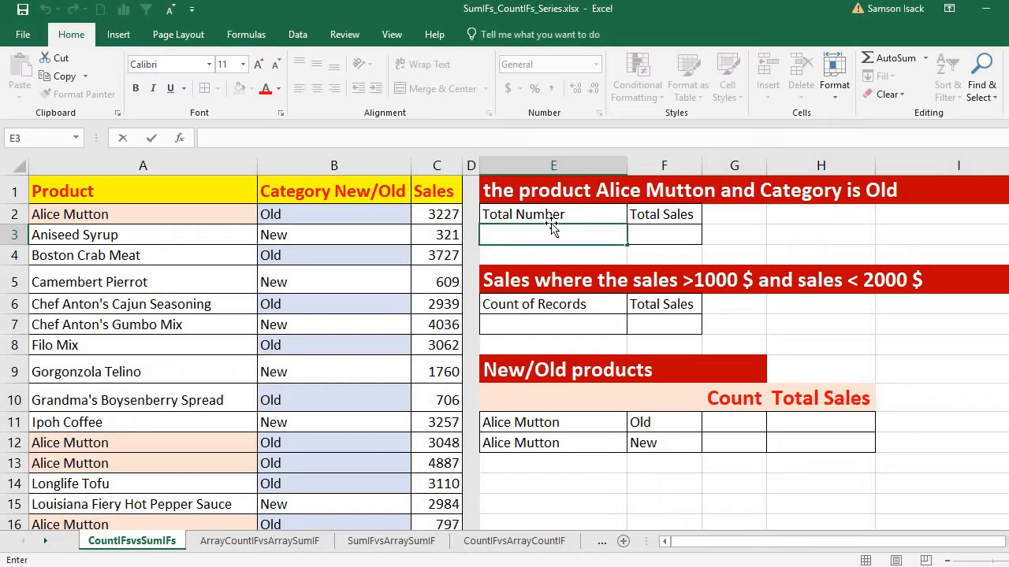
pyautogui.click(636, 193)
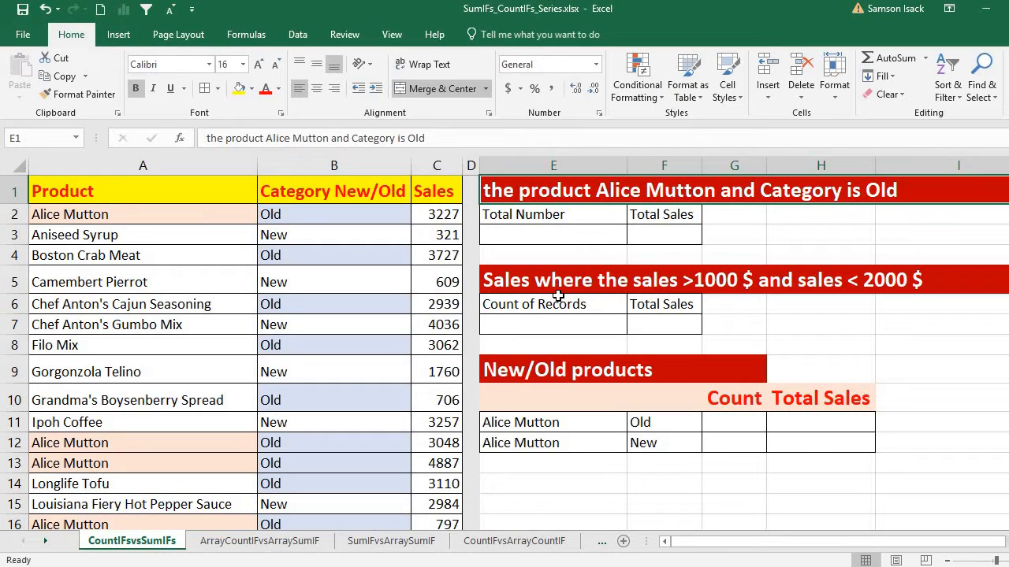
pyautogui.click(677, 221)
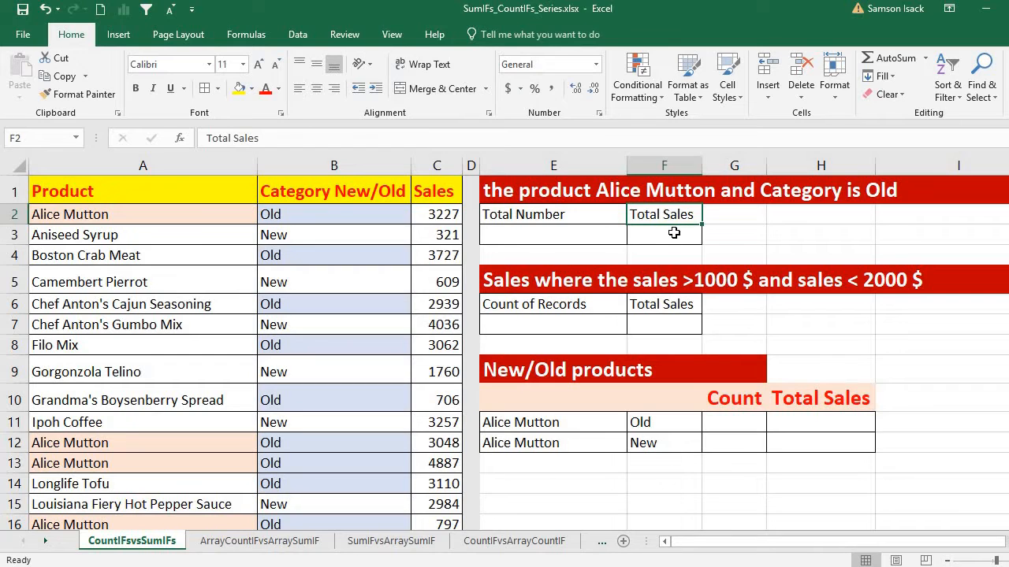
pyautogui.click(664, 188)
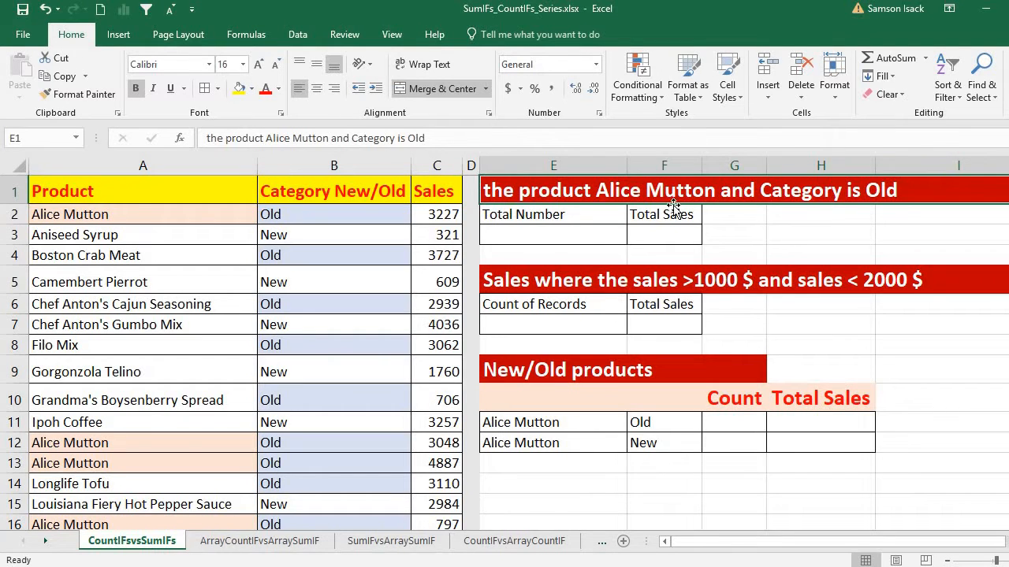
# Begin a COUNTIFS formula in E3 with the product range A2:A26 and the criterion "Alice Mutton"
pyautogui.click(564, 229)
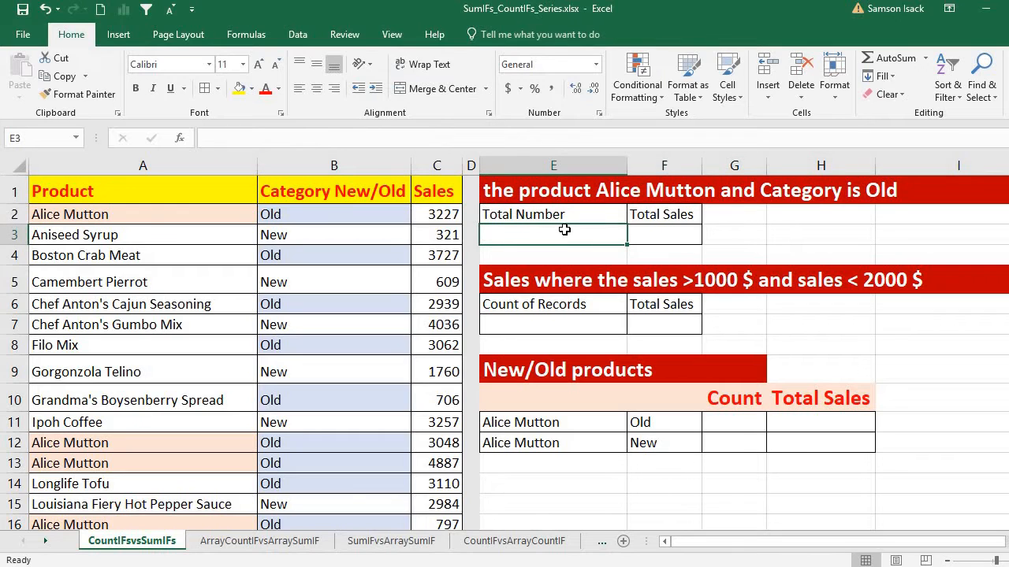
pyautogui.write('=')
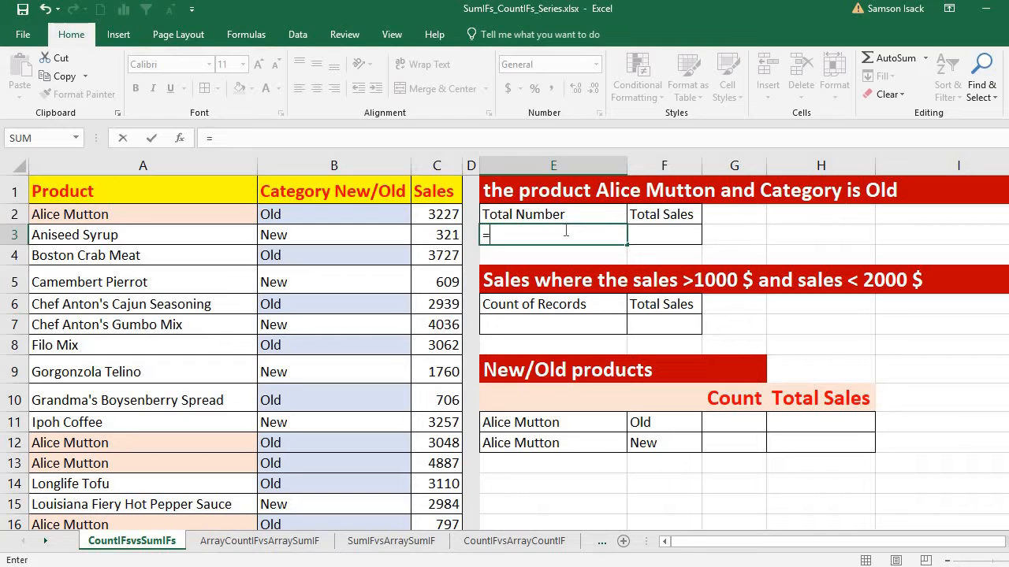
pyautogui.write('count')
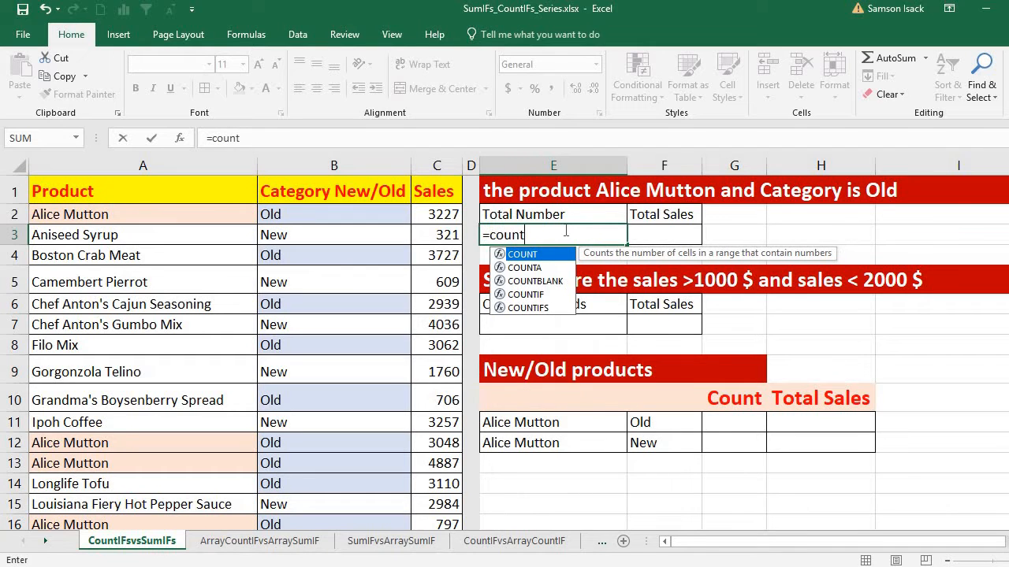
pyautogui.write('if')
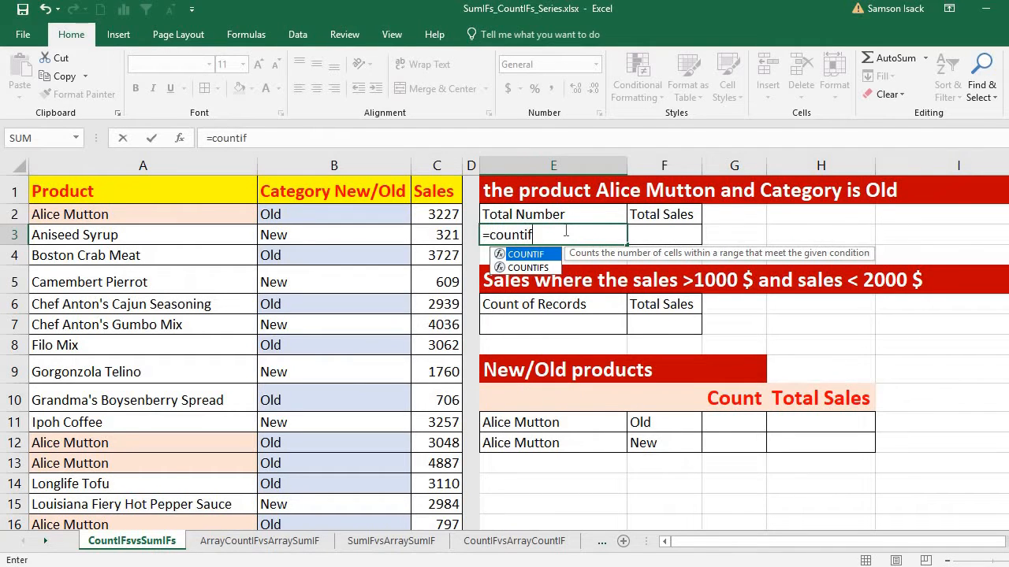
pyautogui.write('s(')
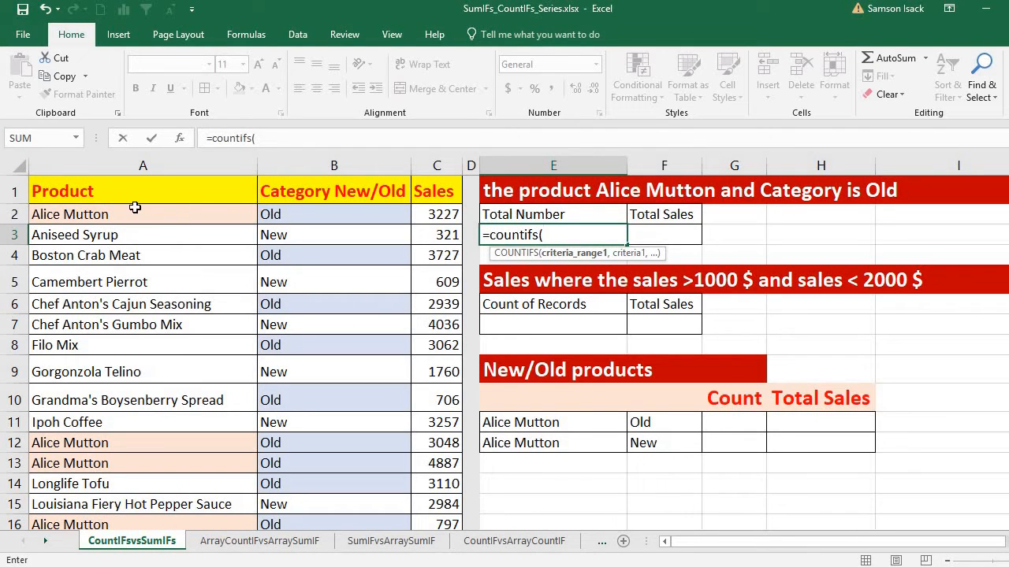
pyautogui.moveTo(134, 207); pyautogui.dragTo(149, 494)
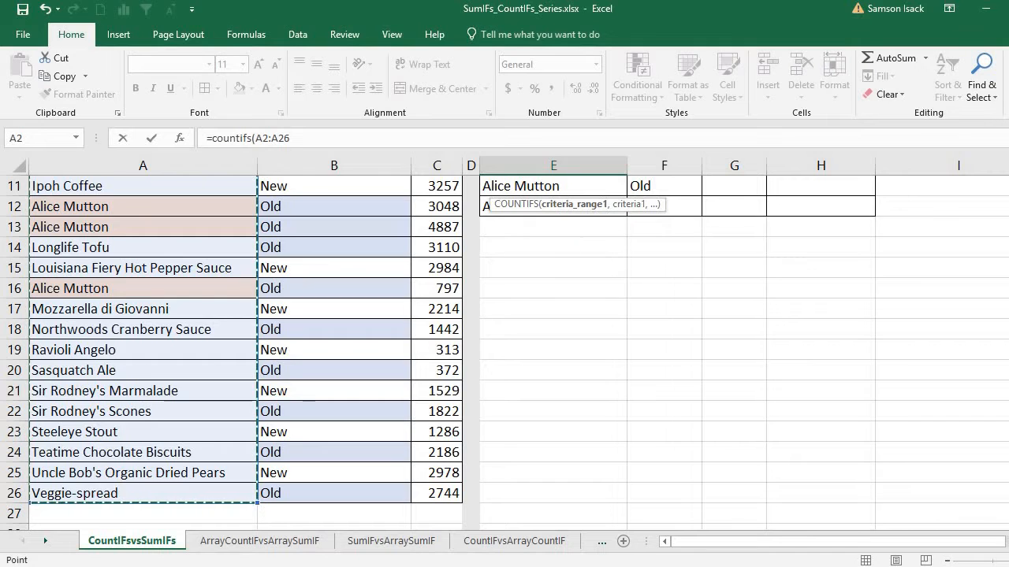
pyautogui.scroll(4, 1001, 319)
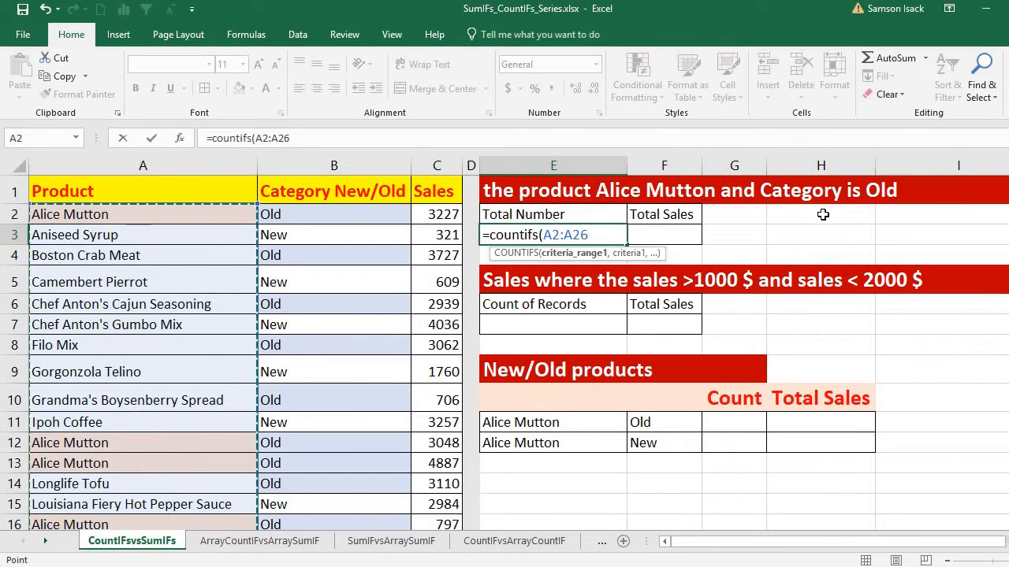
pyautogui.write(',')
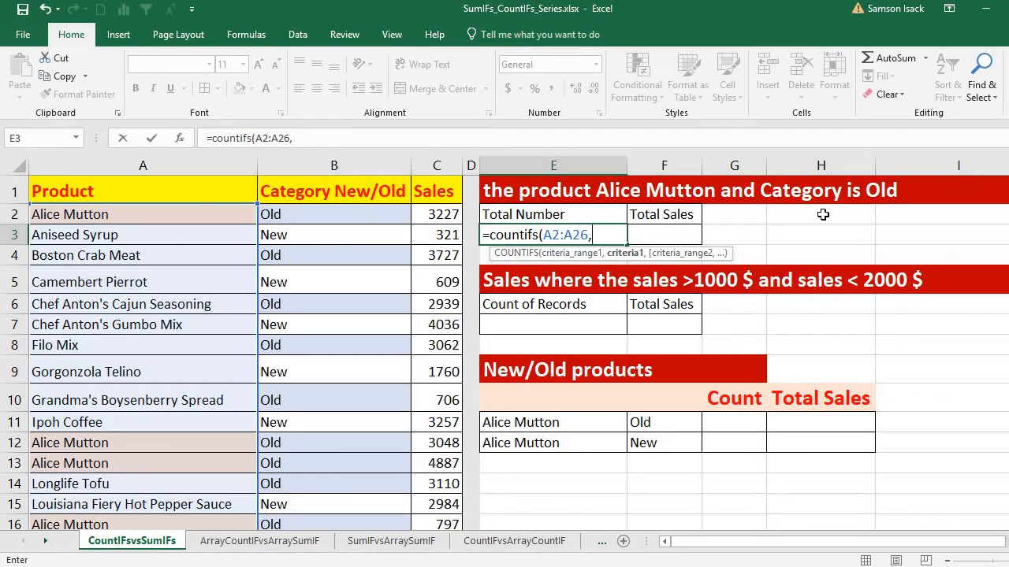
pyautogui.write('"Alice M')
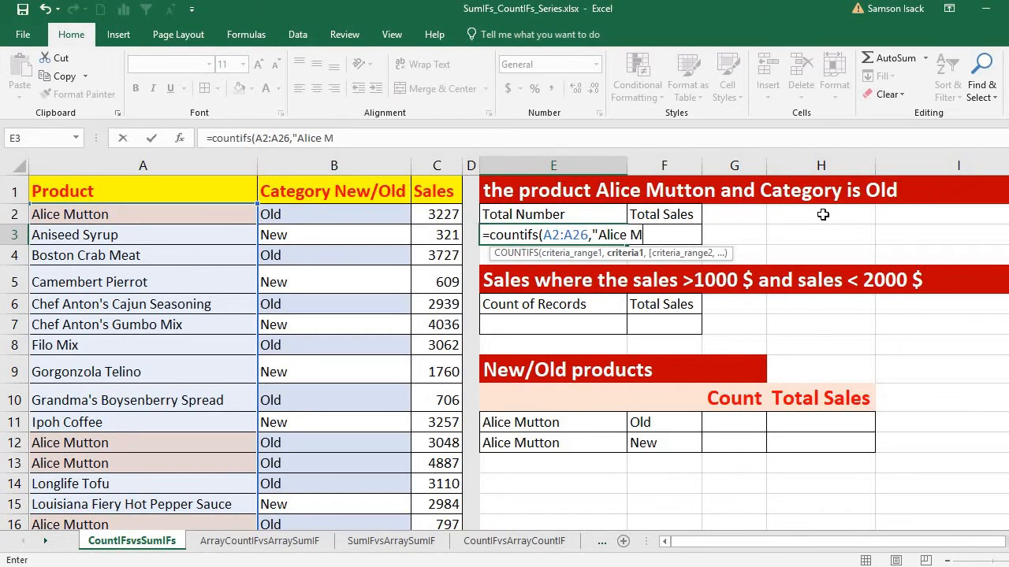
pyautogui.write('utton",')
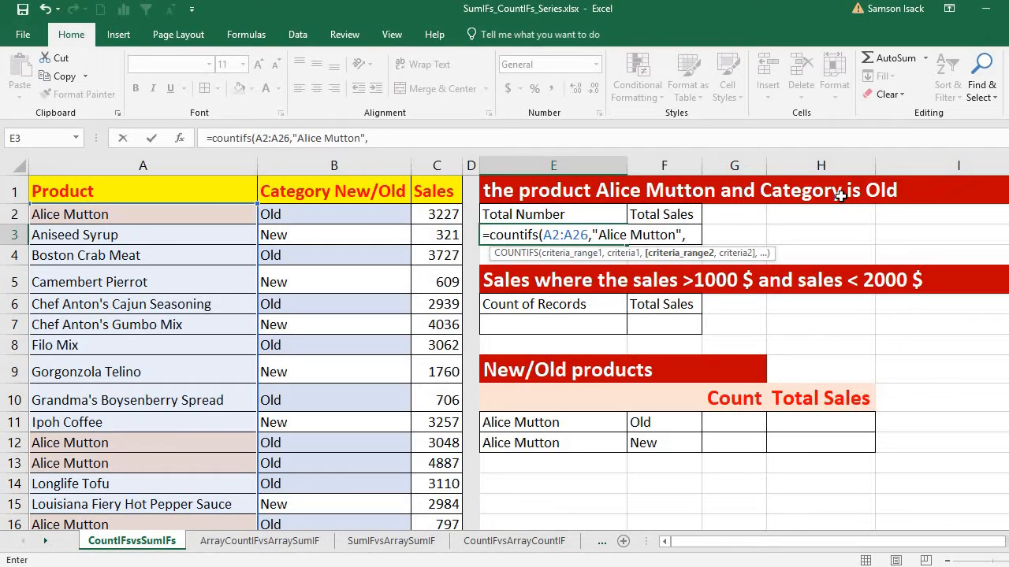
# Add the category range B2:B26 with the criterion "Old" and complete the COUNTIFS formula in E3
pyautogui.click(311, 222)
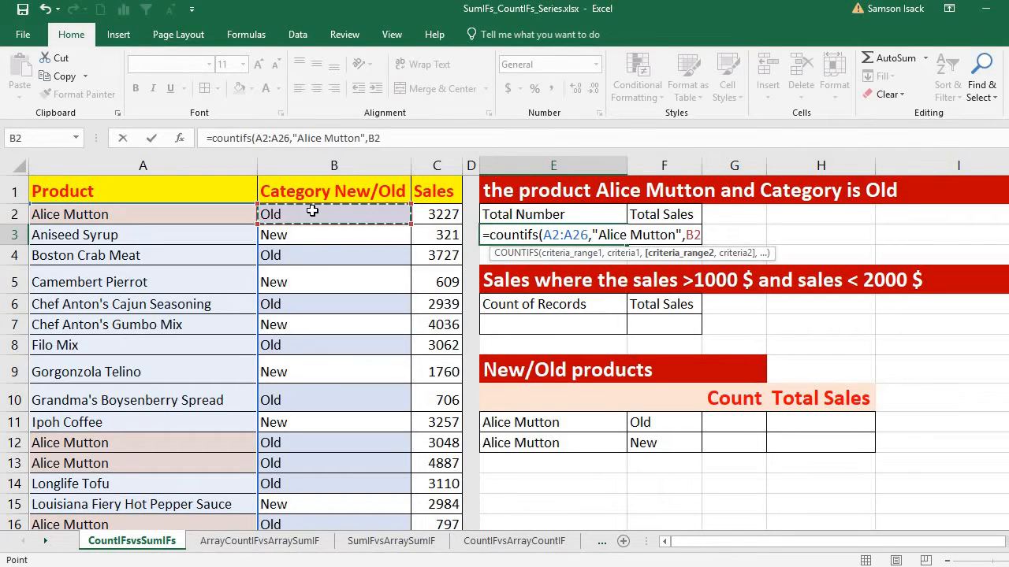
pyautogui.moveTo(311, 222); pyautogui.dragTo(349, 416)
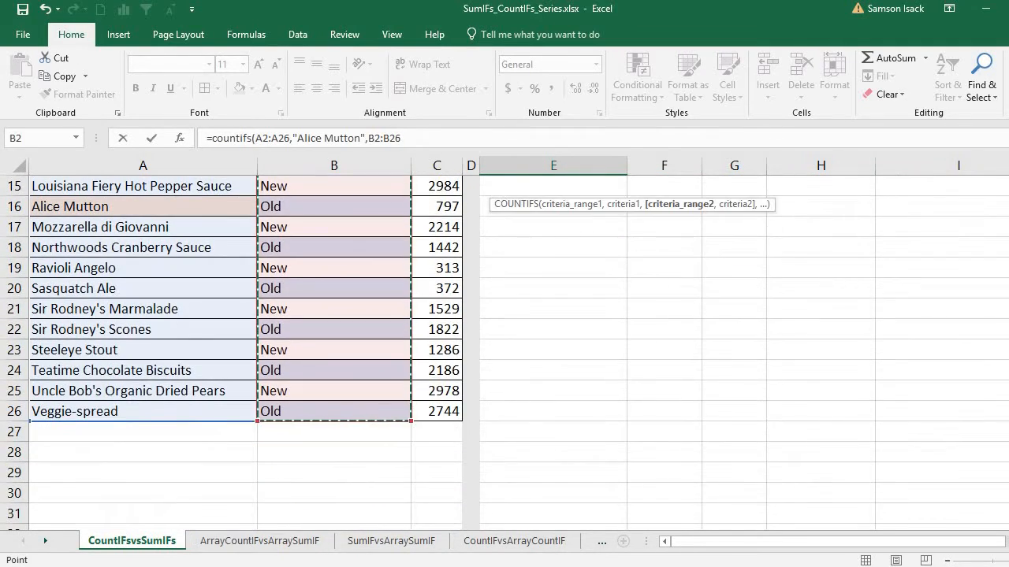
pyautogui.moveTo(1008, 372); pyautogui.dragTo(1008, 260)
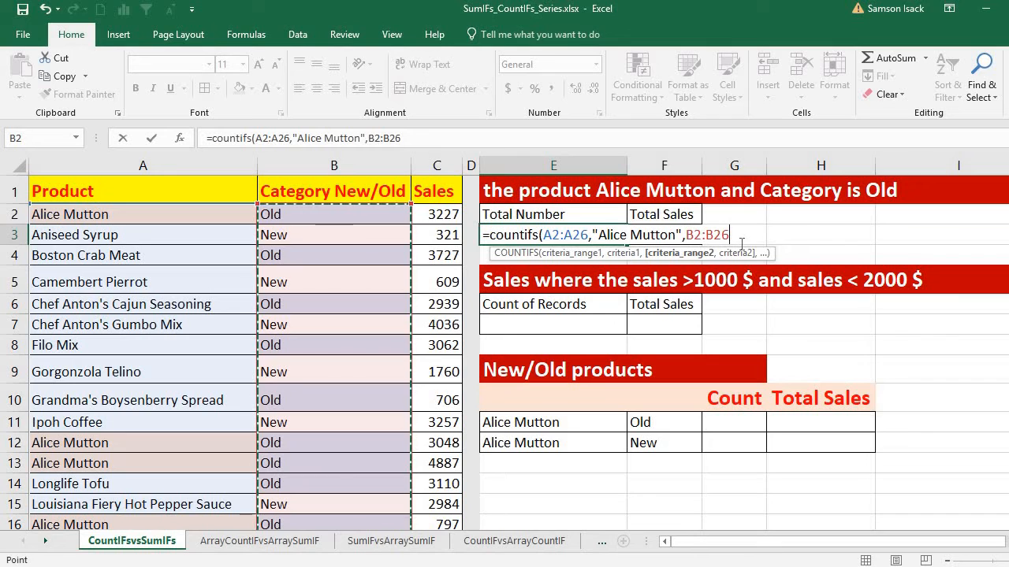
pyautogui.write(',')
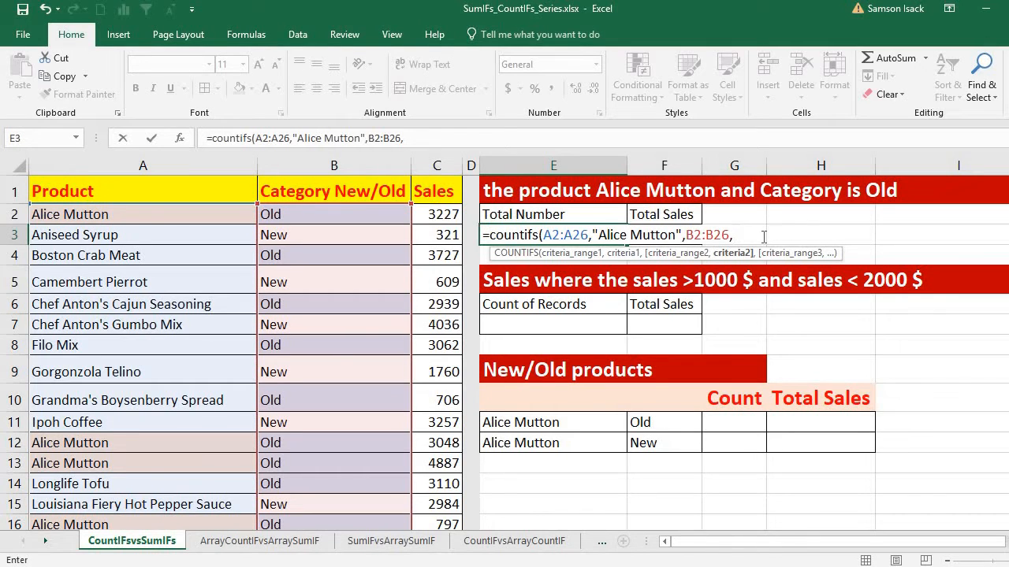
pyautogui.write('"Old")')
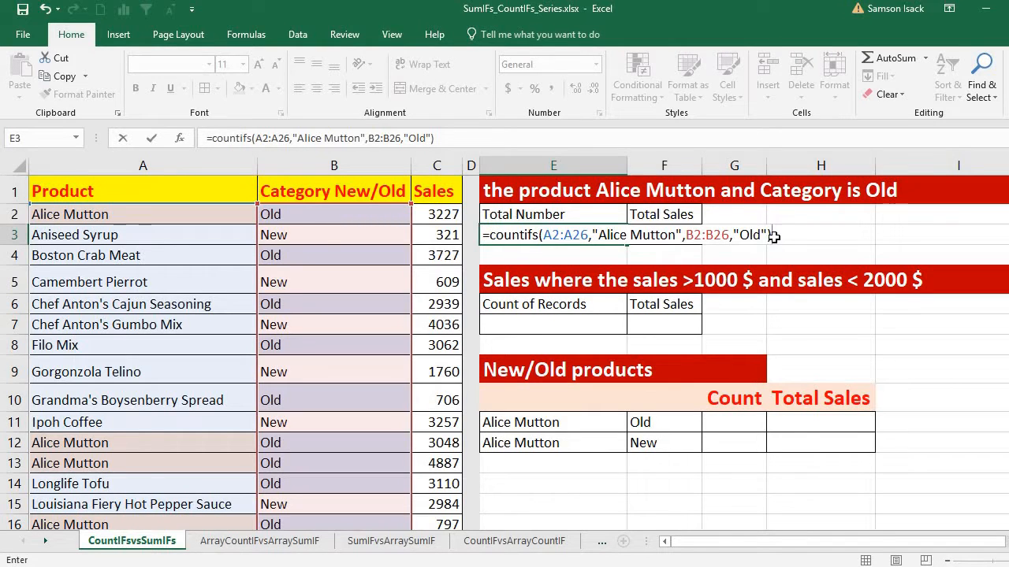
pyautogui.press('Return')
# Check the count in E3 against the Alice Mutton rows with category Old in rows 2, 12, 13 and 16
pyautogui.click(569, 235)
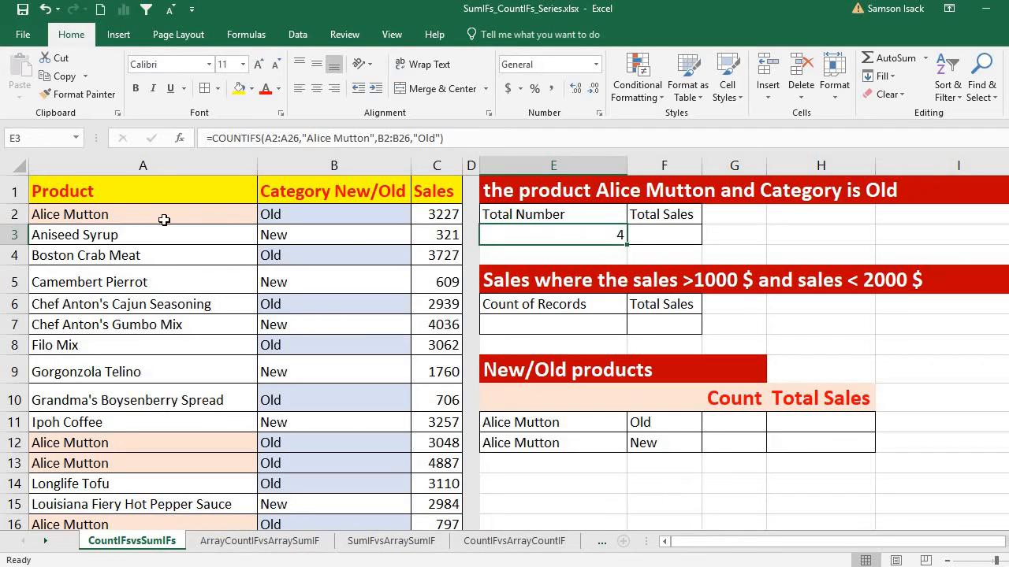
pyautogui.moveTo(164, 219); pyautogui.dragTo(287, 219)
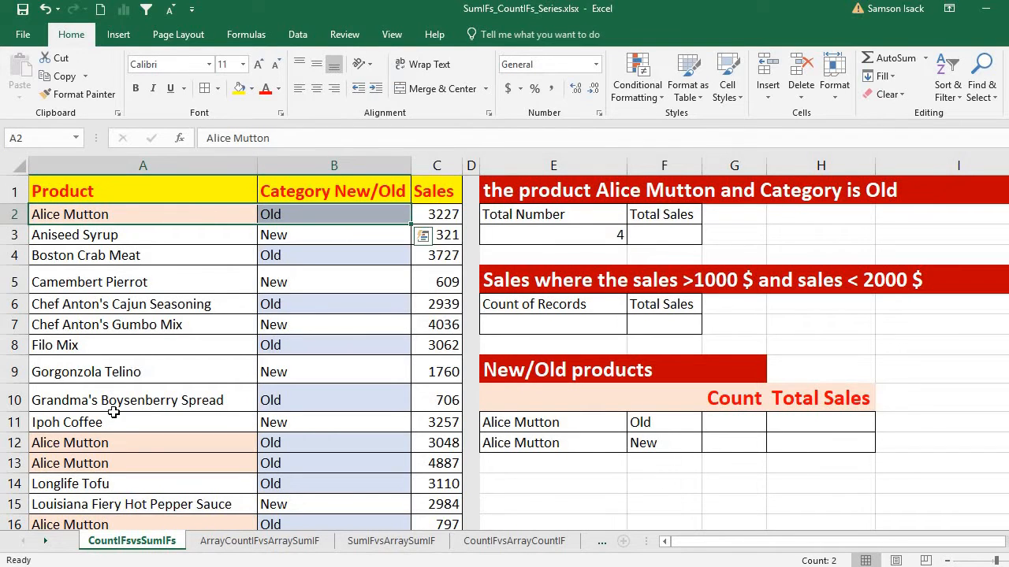
pyautogui.moveTo(95, 444); pyautogui.dragTo(288, 456)
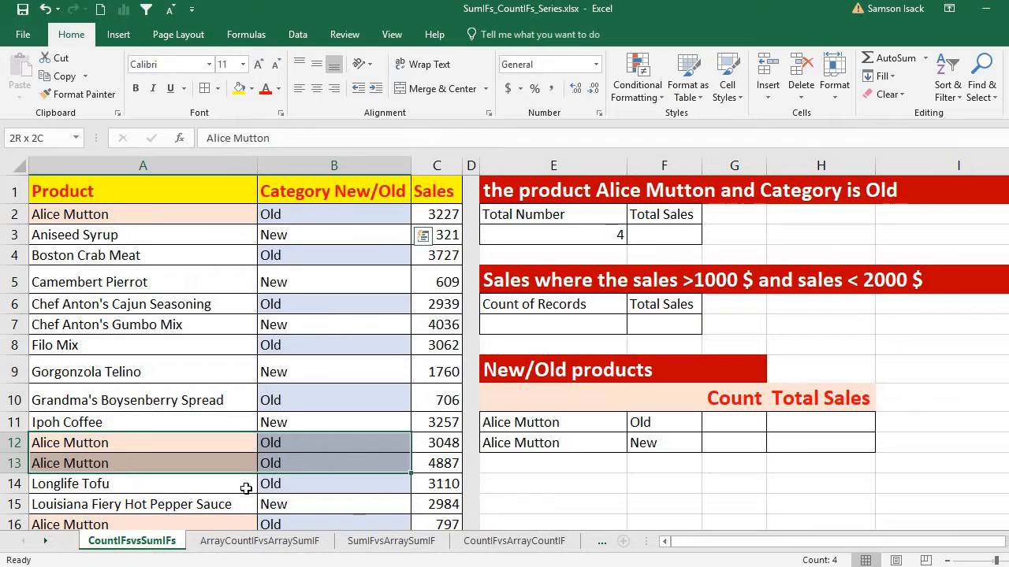
pyautogui.moveTo(186, 525); pyautogui.dragTo(311, 524)
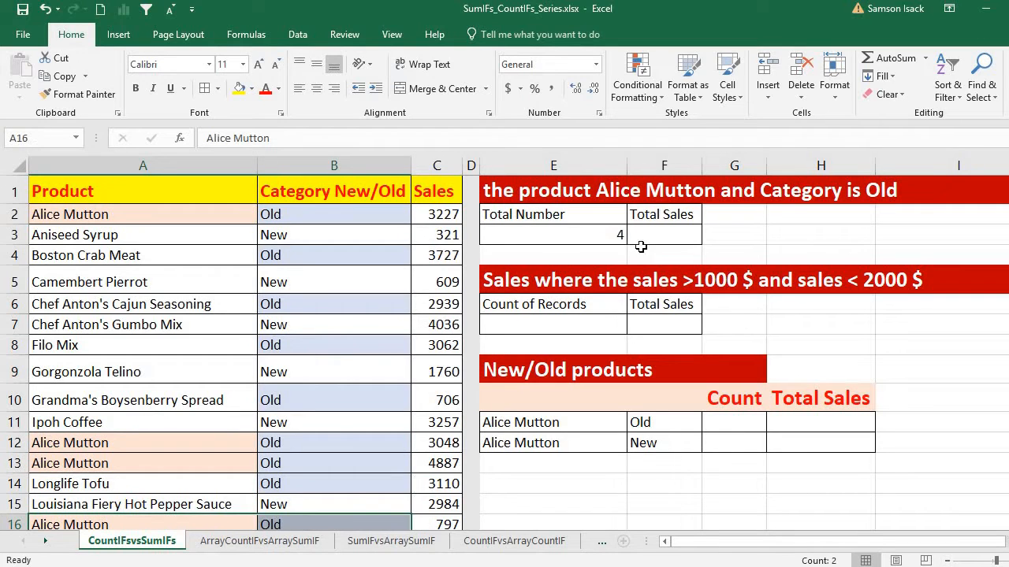
# Begin a SUMIFS formula in F3 with the sales range C2:C26 as the sum range
pyautogui.click(589, 235)
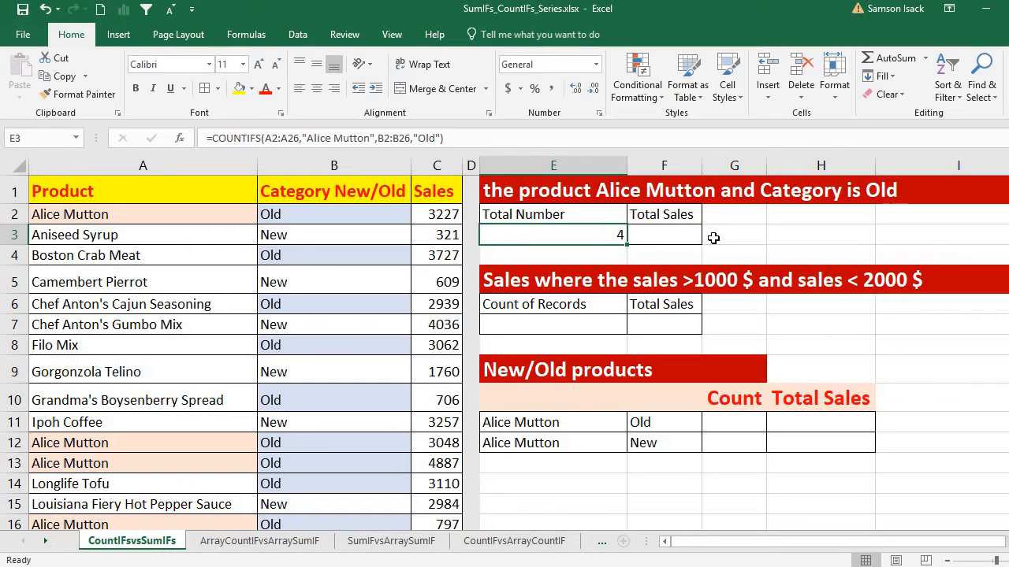
pyautogui.click(659, 236)
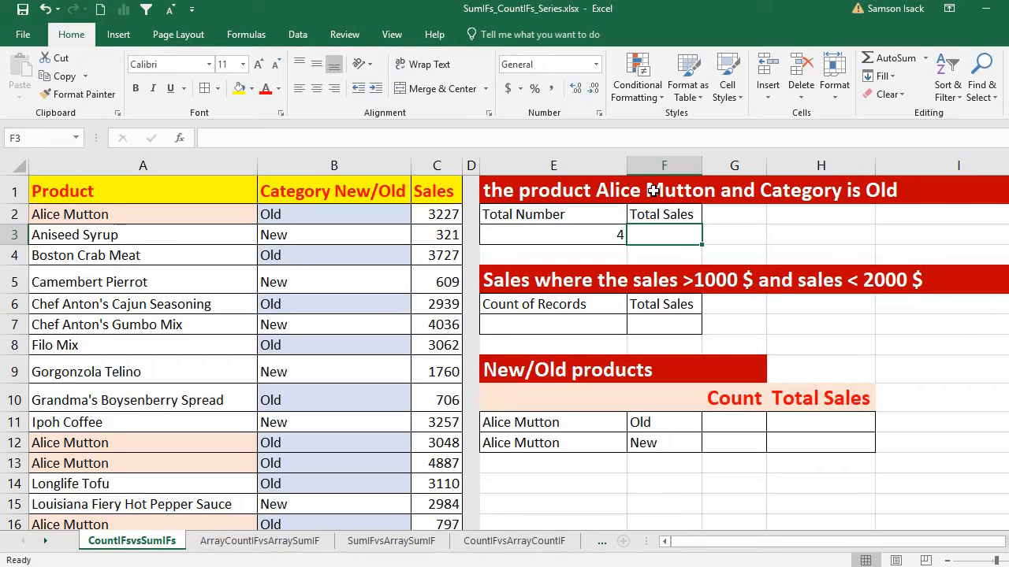
pyautogui.write('=')
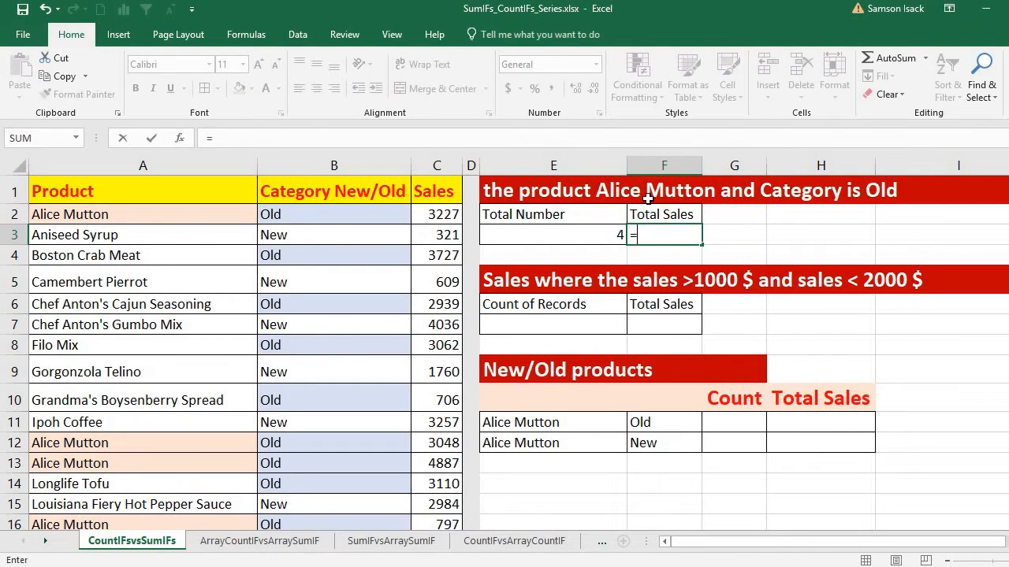
pyautogui.write('SUMIFS')
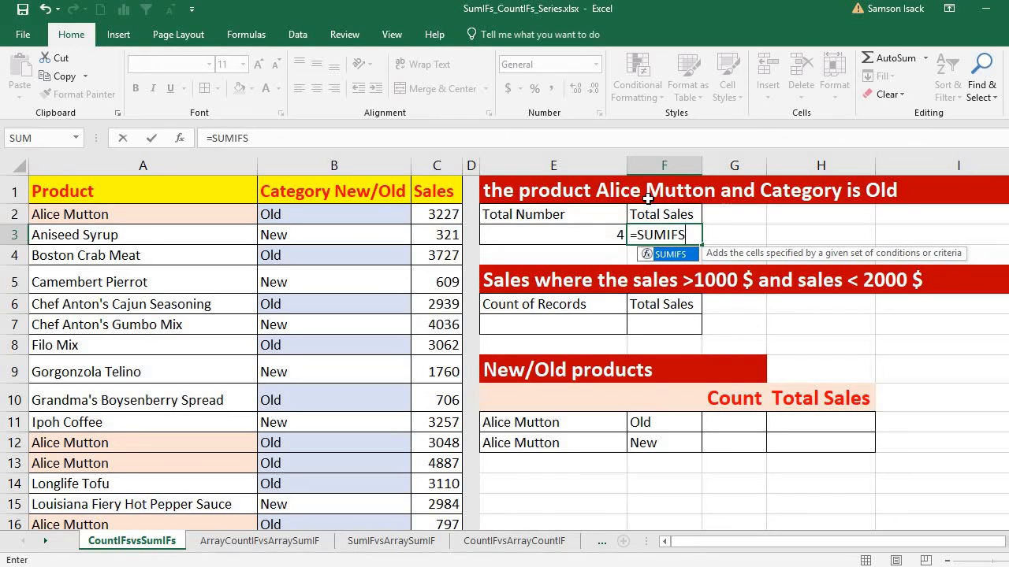
pyautogui.write('(')
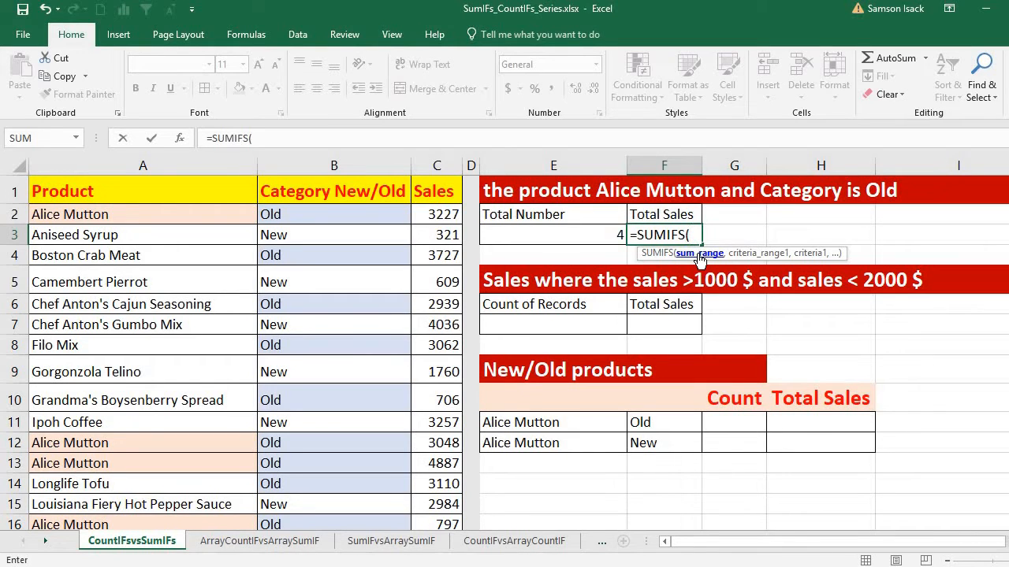
pyautogui.click(454, 213)
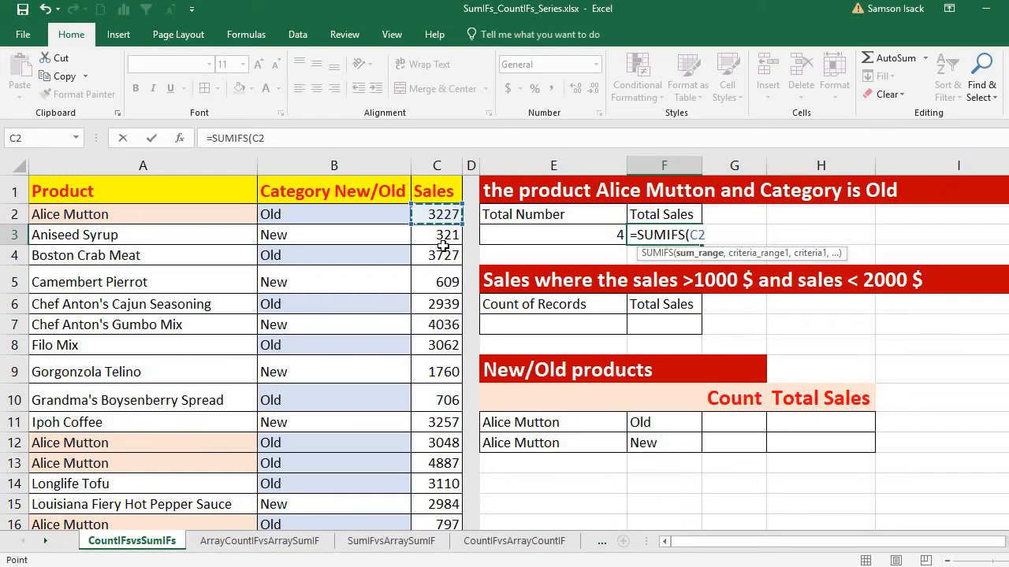
pyautogui.moveTo(443, 246); pyautogui.dragTo(447, 494)
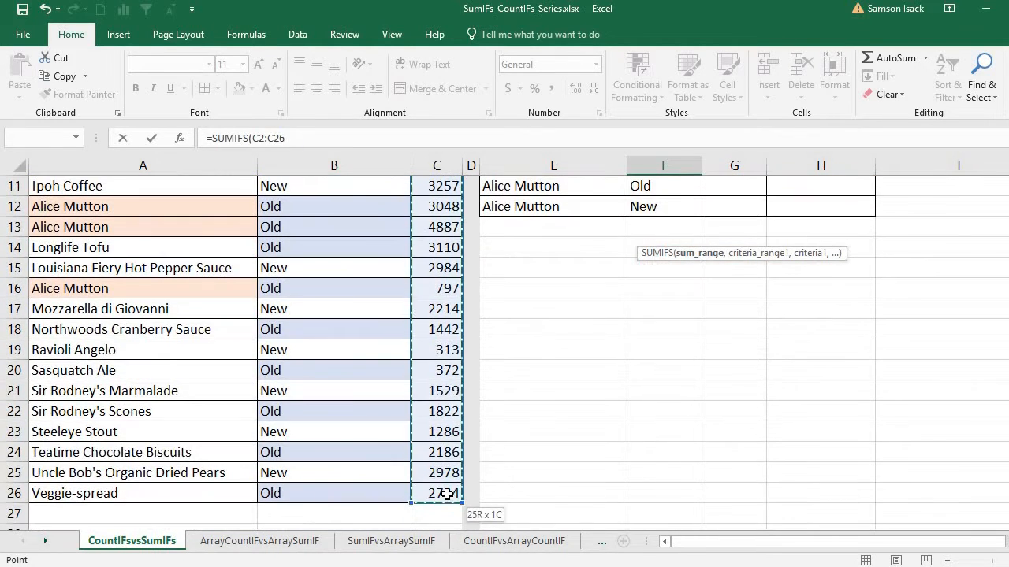
pyautogui.scroll(4, 446, 494)
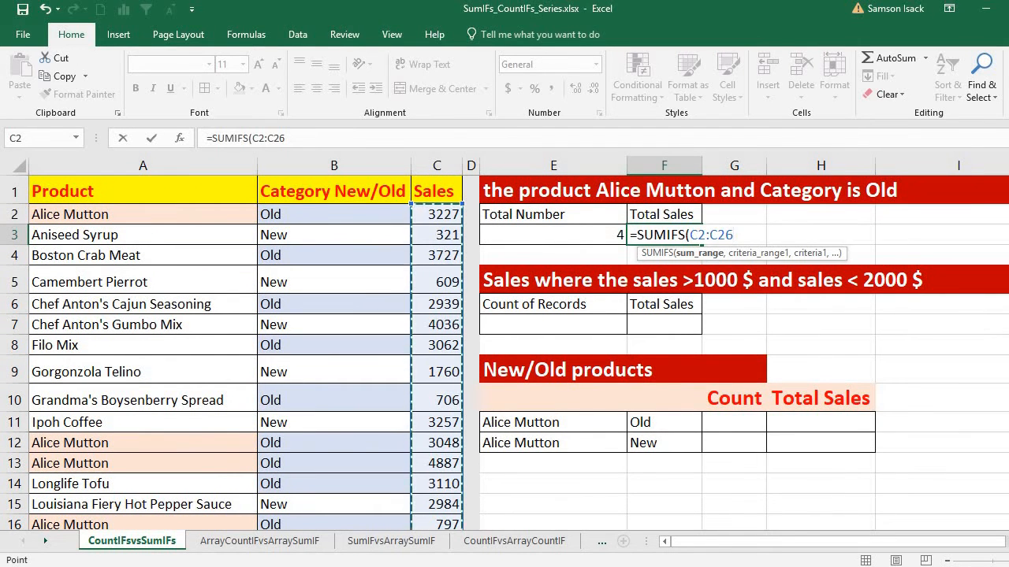
pyautogui.write(',')
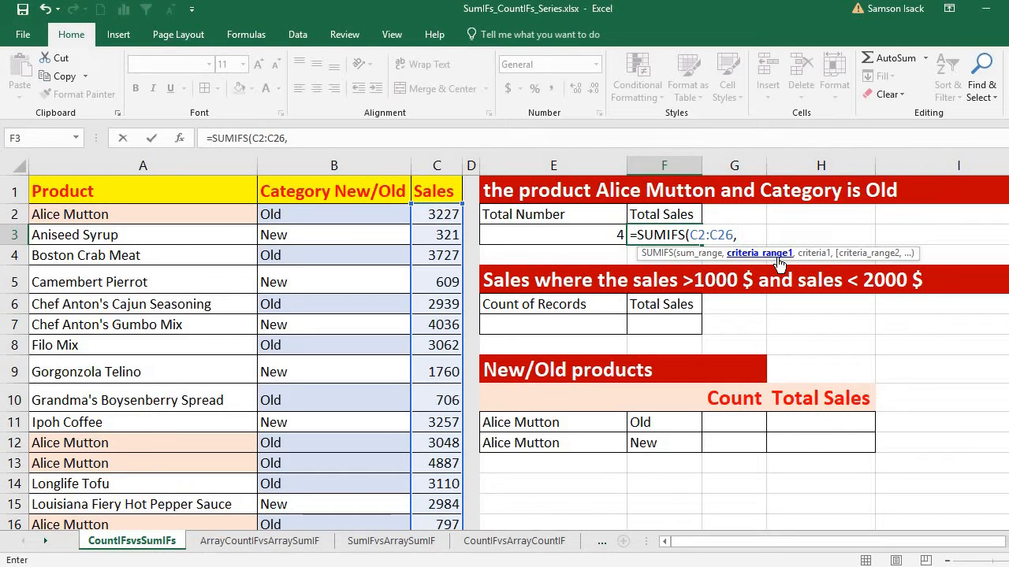
# Add the product range A2:A26 with the criterion "Alice Mutton" to the SUMIFS formula in F3
pyautogui.moveTo(209, 211); pyautogui.dragTo(178, 504)
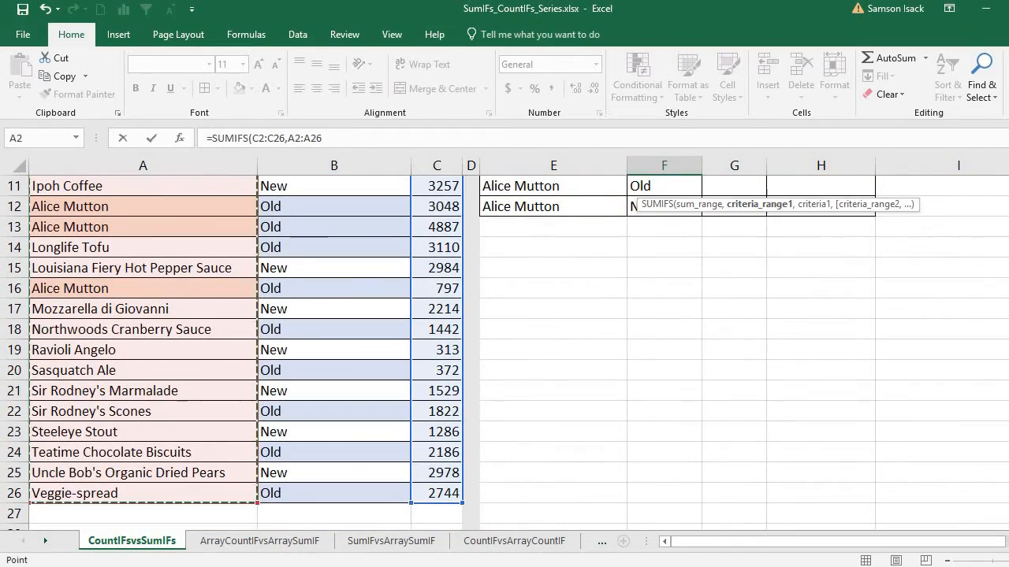
pyautogui.moveTo(1008, 335); pyautogui.dragTo(1007, 205)
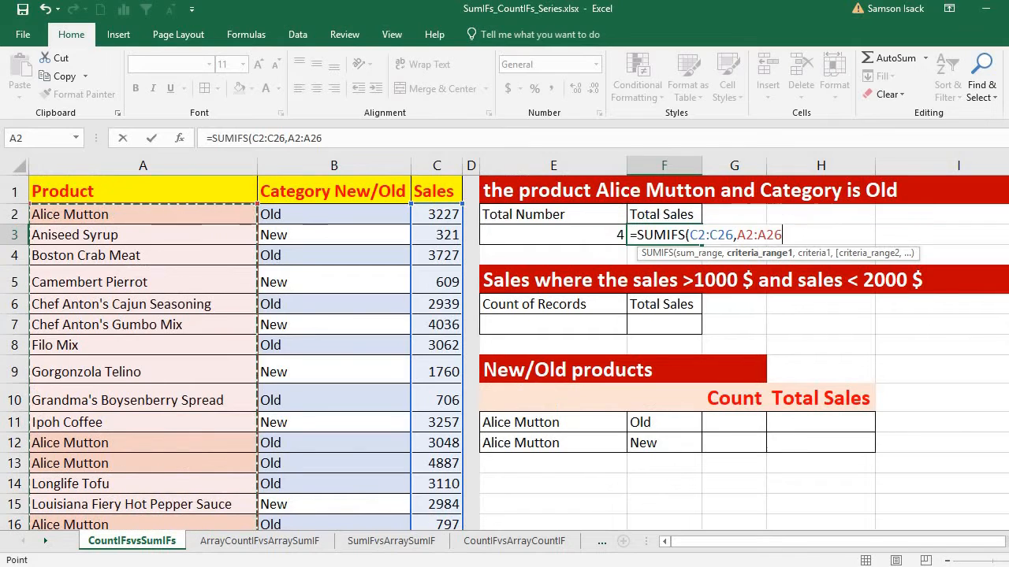
pyautogui.write(',')
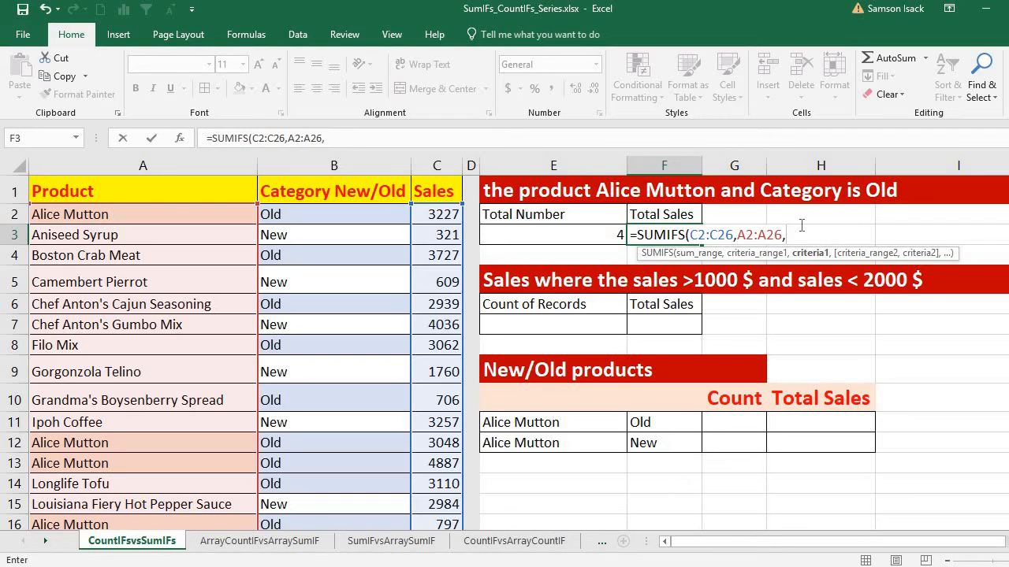
pyautogui.write('"Alice Mutton')
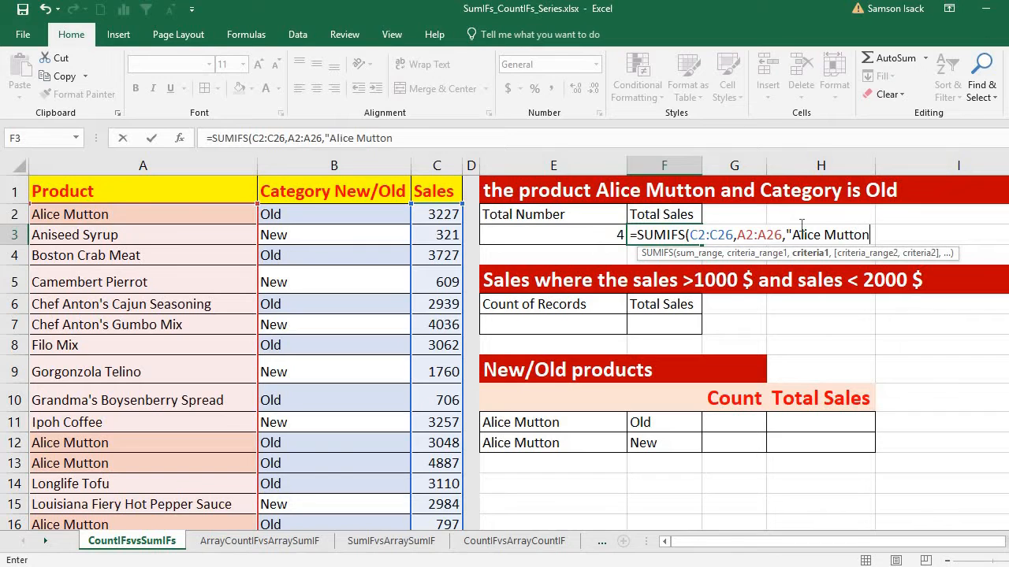
pyautogui.write('",')
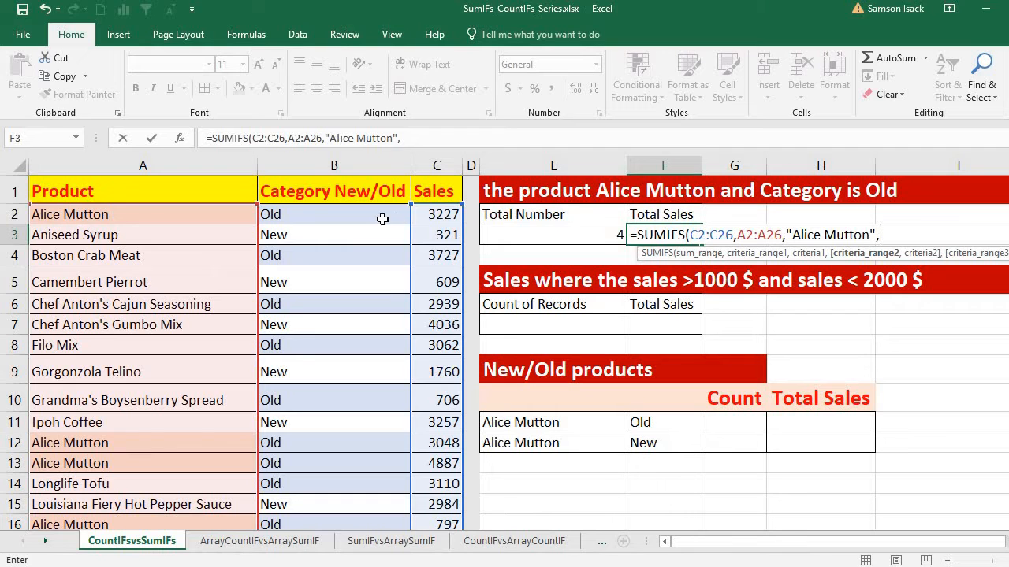
# Add the category range B2:B26 with the criterion "Old" and complete the SUMIFS formula in F3
pyautogui.moveTo(382, 219); pyautogui.dragTo(376, 491)
pyautogui.scroll(2, 236, 354)
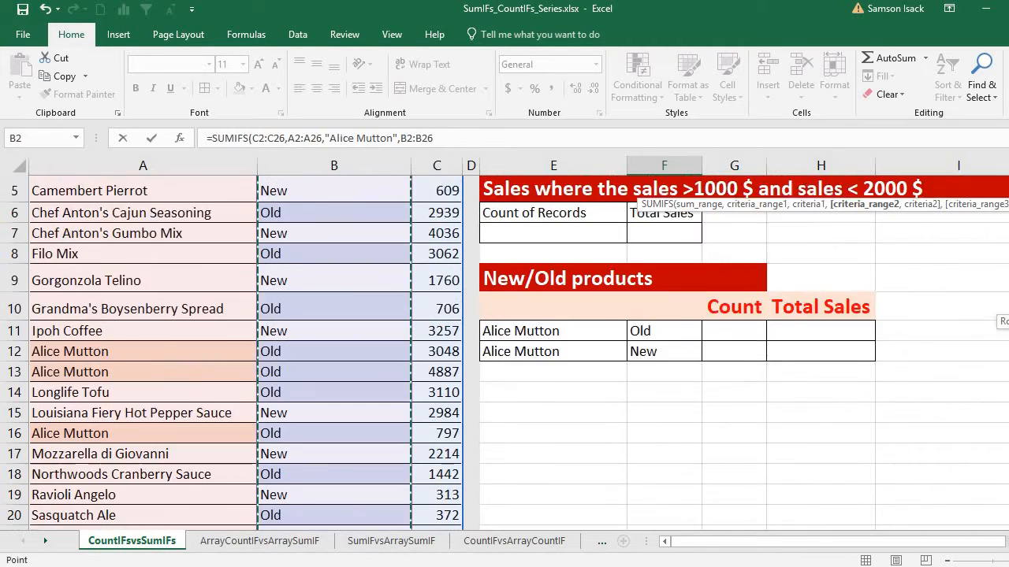
pyautogui.scroll(2, 236, 354)
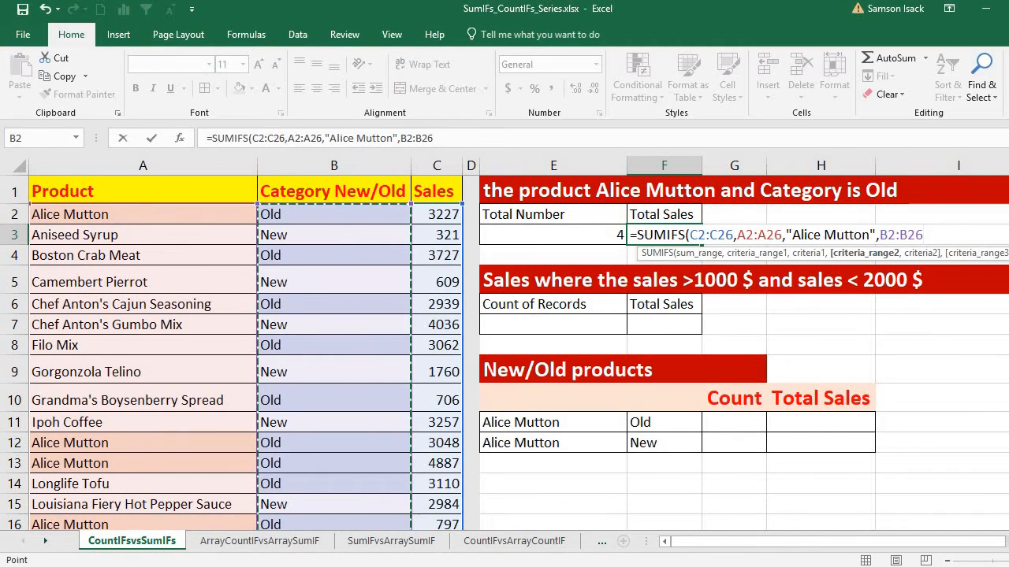
pyautogui.write(',')
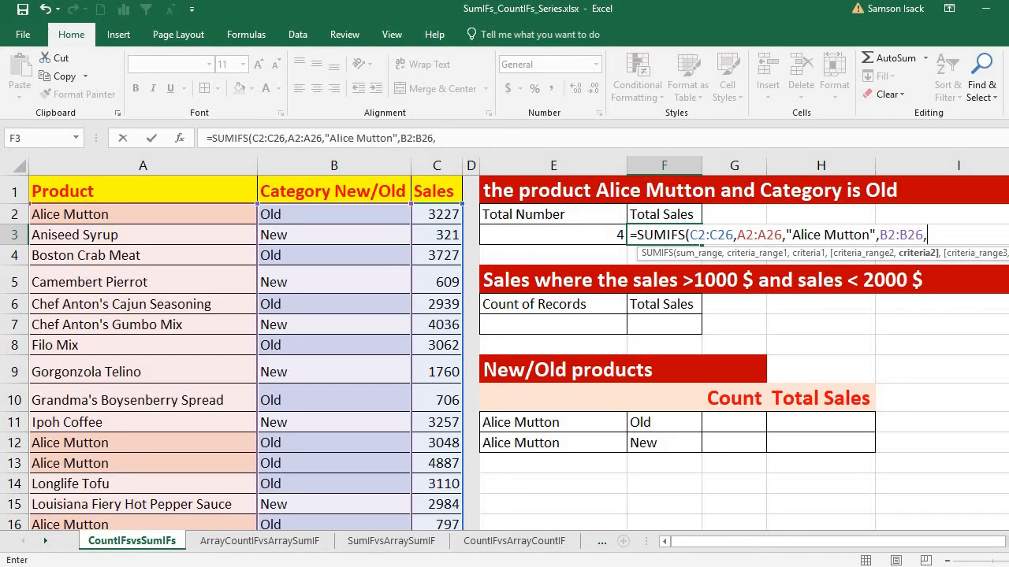
pyautogui.write('"Old")')
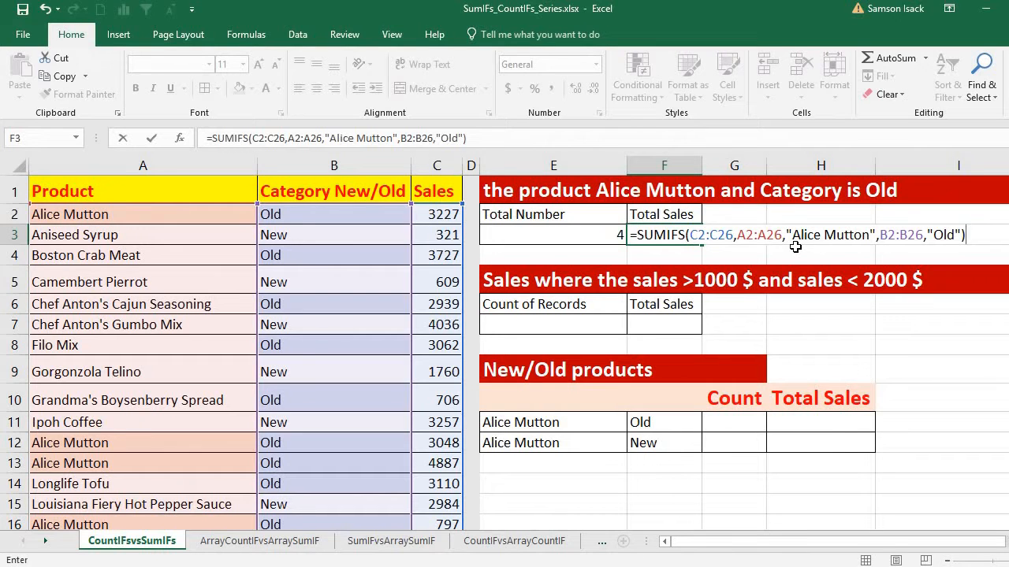
pyautogui.press('Return')
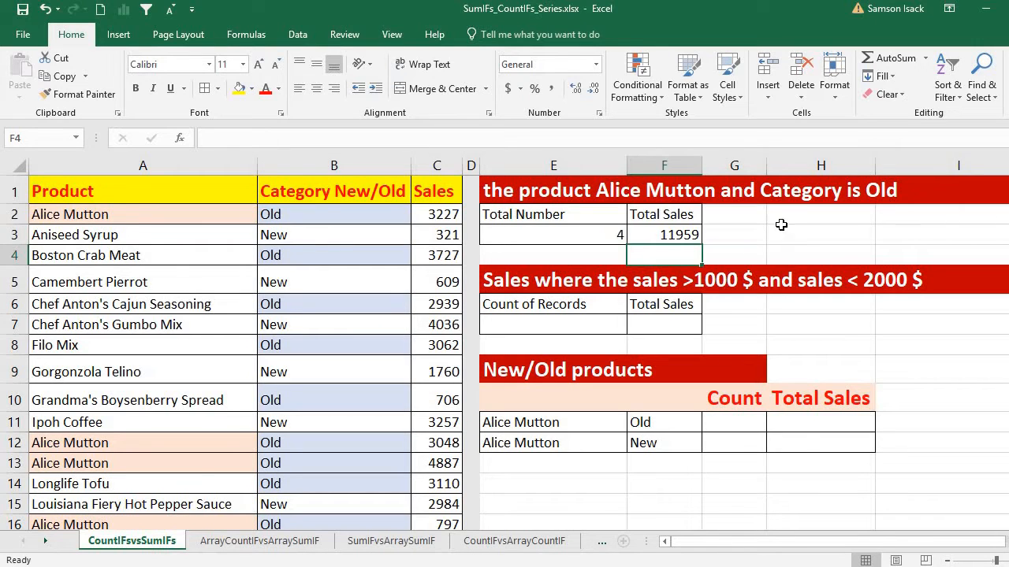
# Check the total in F3 against the combined sales of the Old Alice Mutton rows in C2, C12, C13 and C16
pyautogui.click(449, 216)
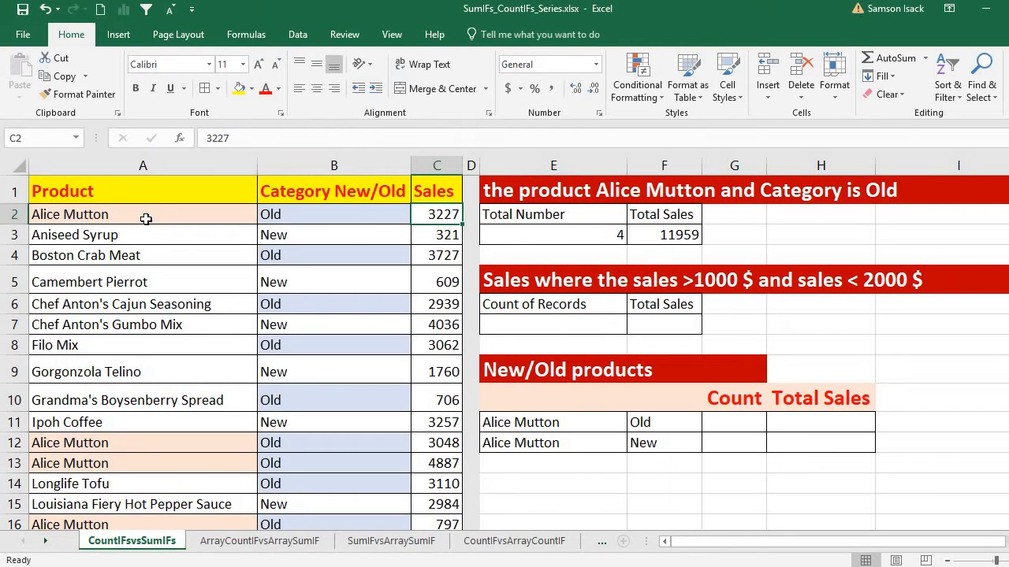
pyautogui.moveTo(144, 218); pyautogui.dragTo(273, 218)
pyautogui.click(455, 217)
pyautogui.keyDown('ctrl'); pyautogui.click(449, 445); pyautogui.keyUp('ctrl')
pyautogui.keyDown('ctrl'); pyautogui.click(430, 467); pyautogui.keyUp('ctrl')
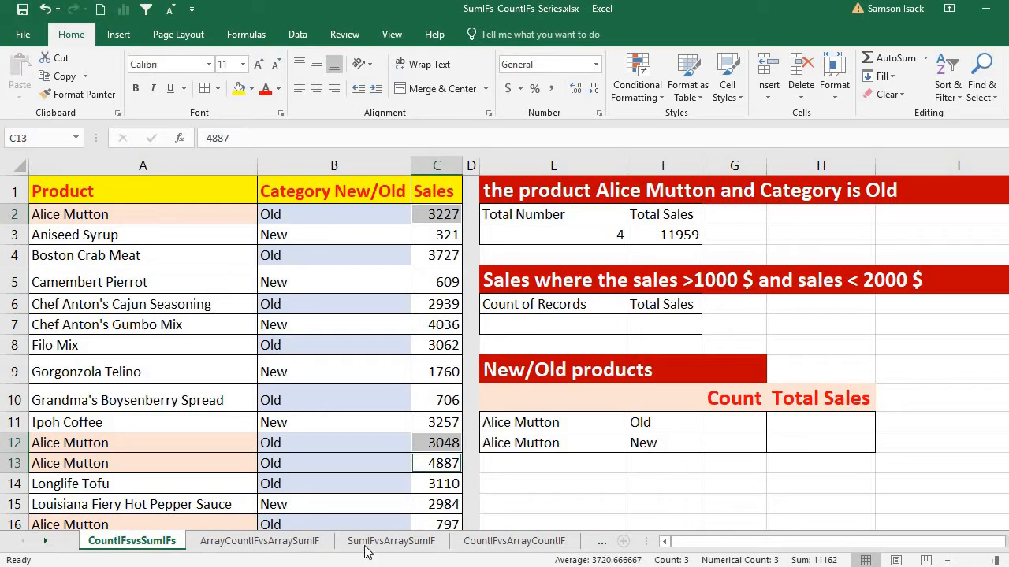
pyautogui.keyDown('ctrl'); pyautogui.click(444, 522); pyautogui.keyUp('ctrl')
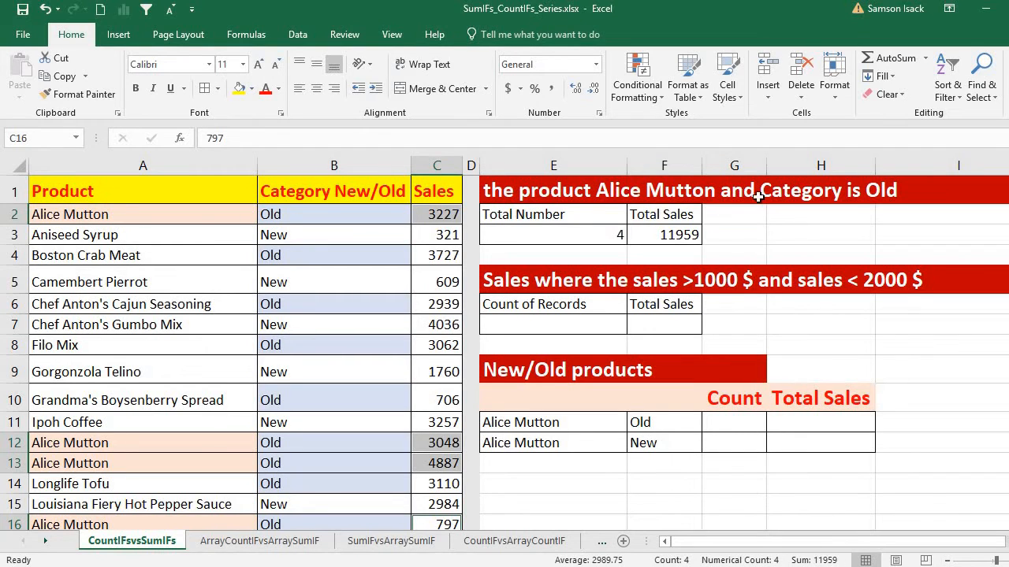
# Compare the SUMIFS formula in F3 with the COUNTIFS formula in E3
pyautogui.click(662, 236)
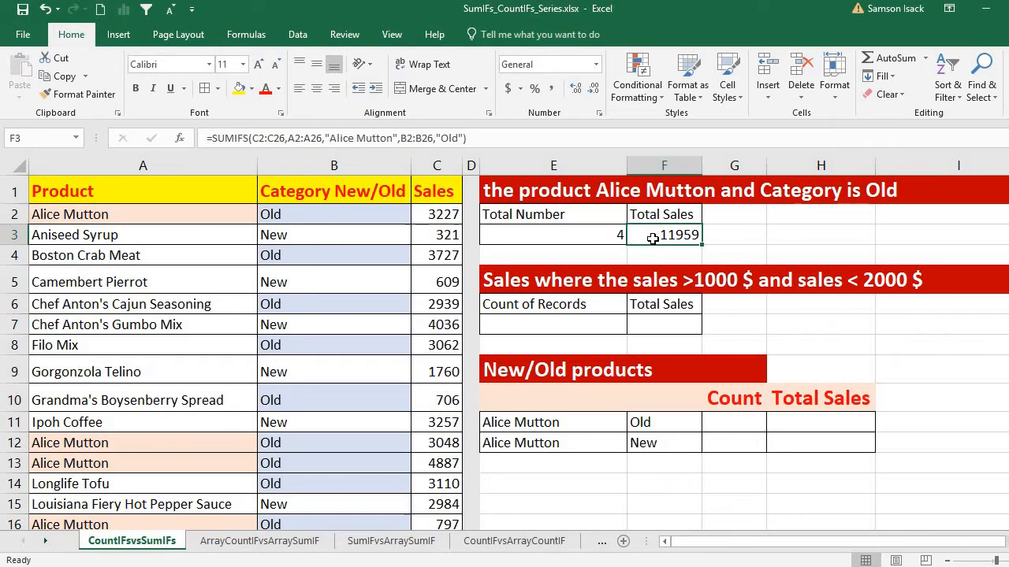
pyautogui.click(590, 236)
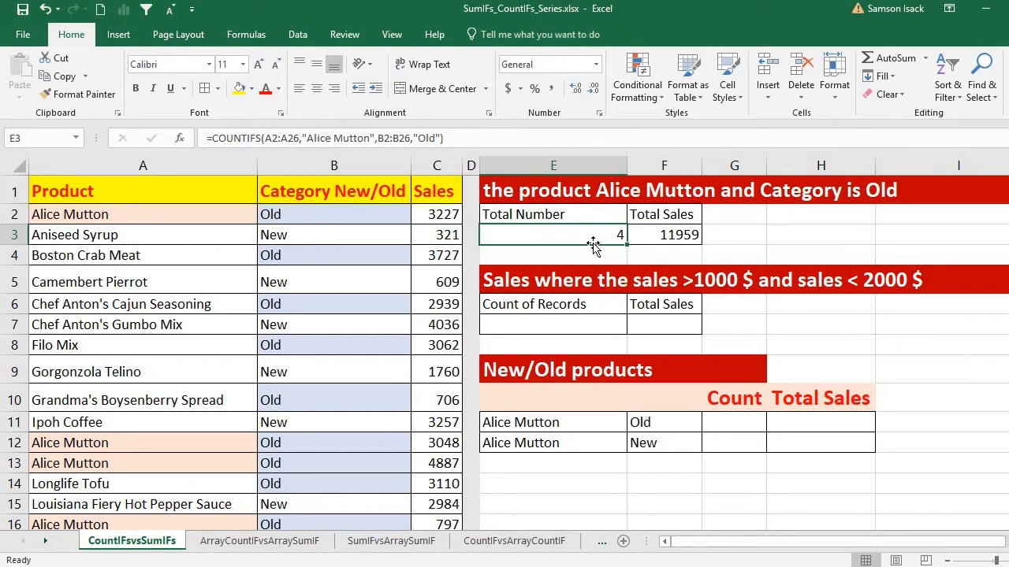
pyautogui.click(669, 238)
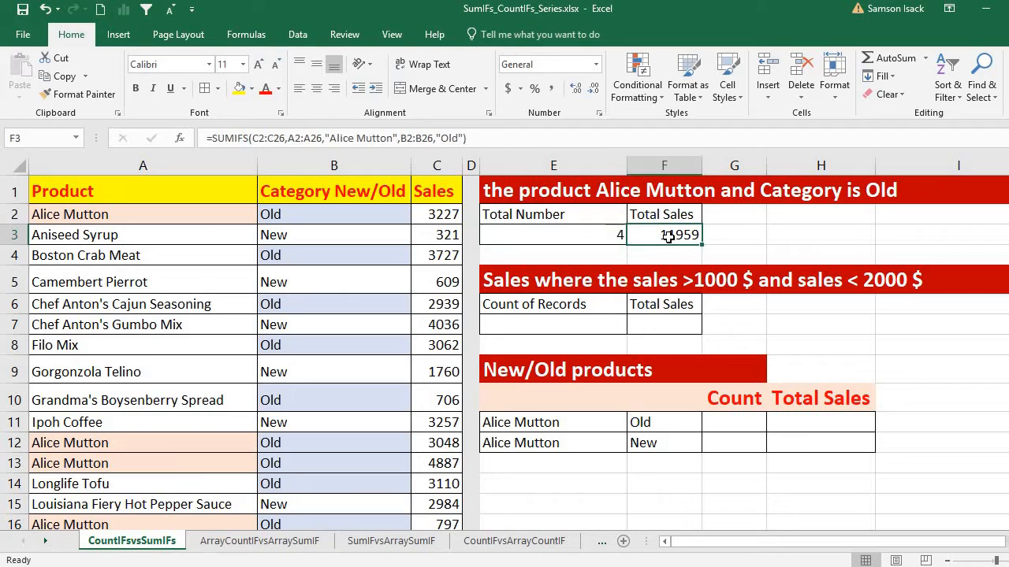
pyautogui.click(616, 233)
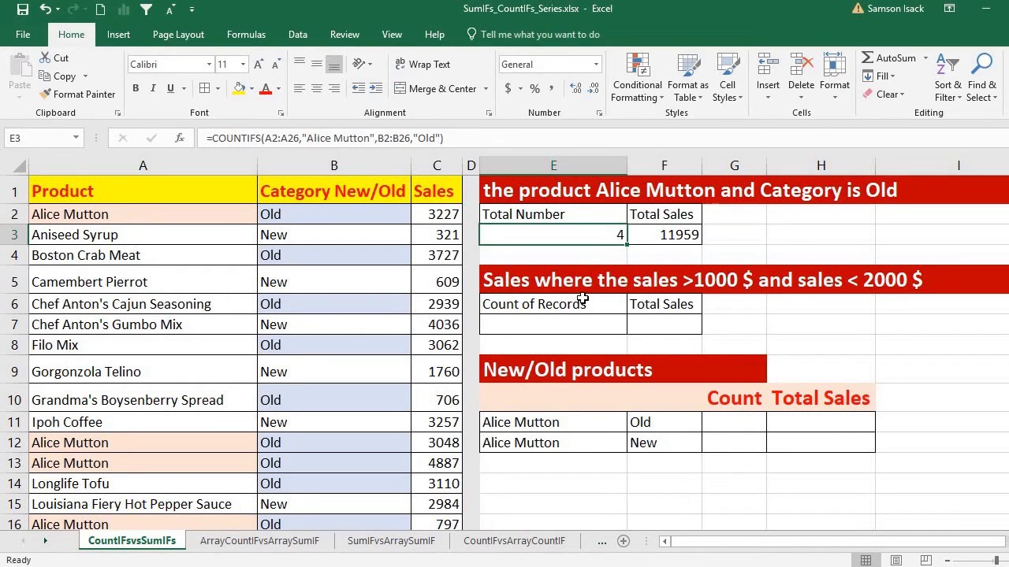
# Start a COUNTIFS formula in E7 with the sales range C2:C26 and the criterion ">1000"
pyautogui.click(574, 324)
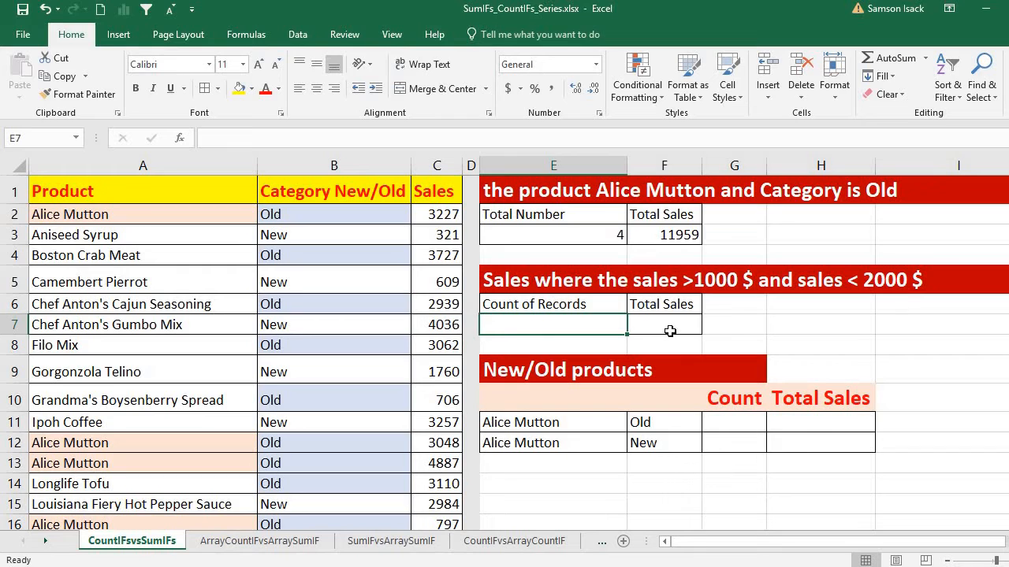
pyautogui.click(669, 331)
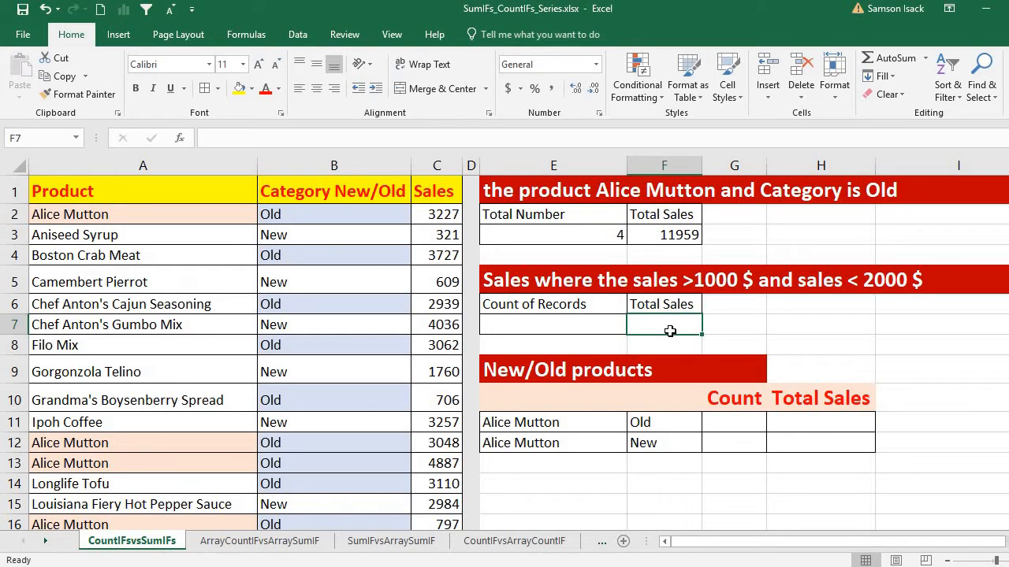
pyautogui.click(610, 323)
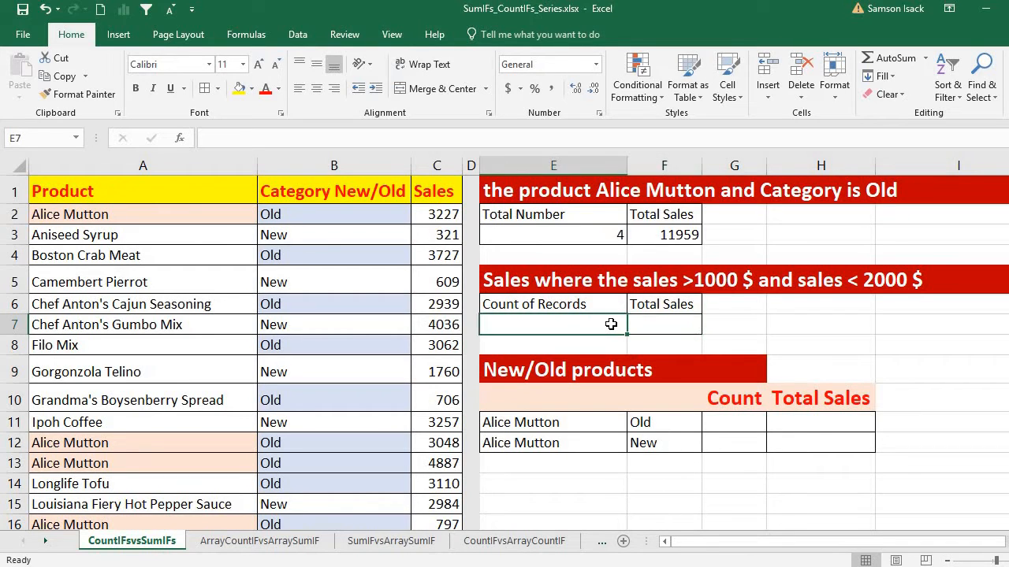
pyautogui.write('=')
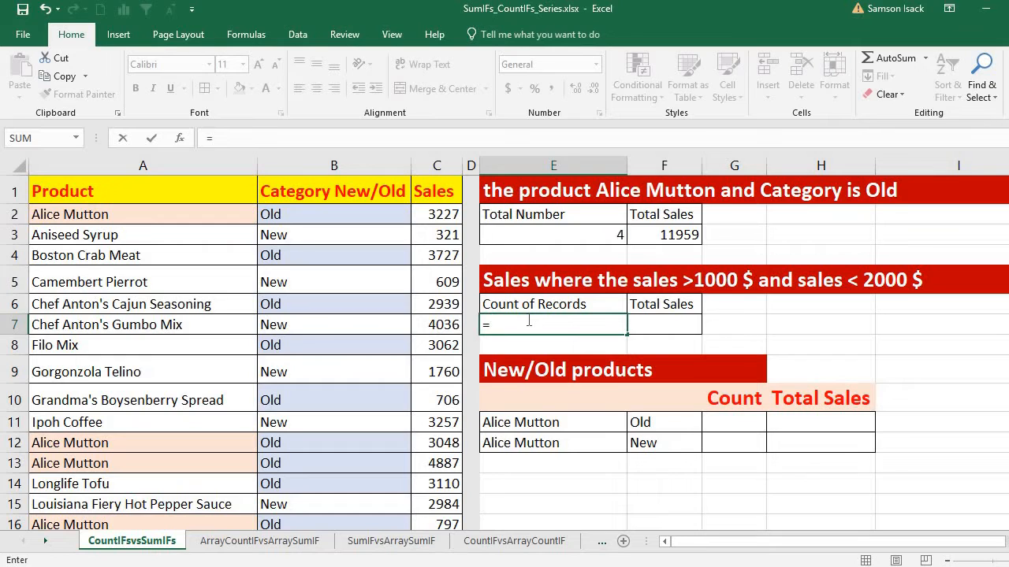
pyautogui.write('COUNT')
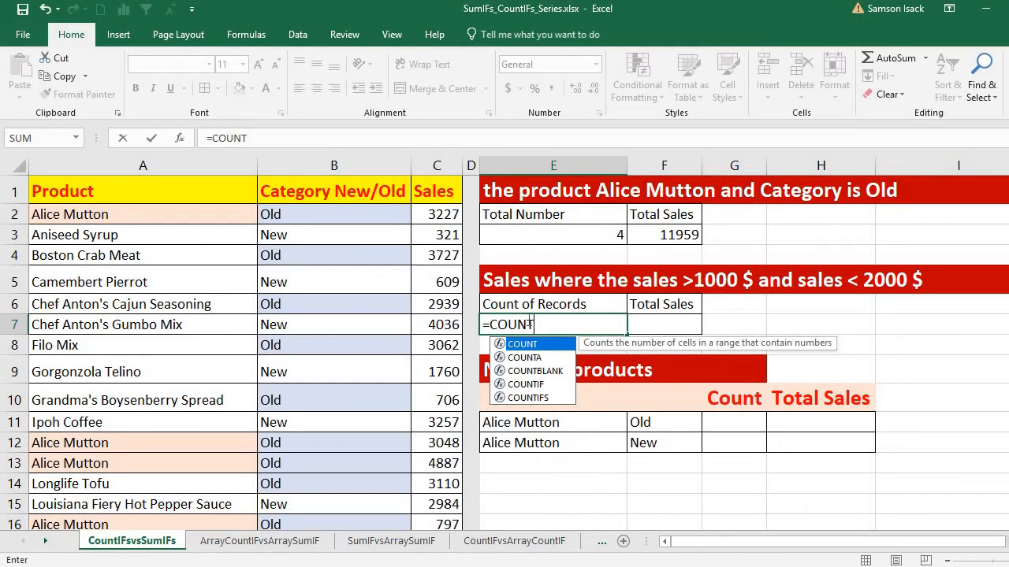
pyautogui.write('IFS')
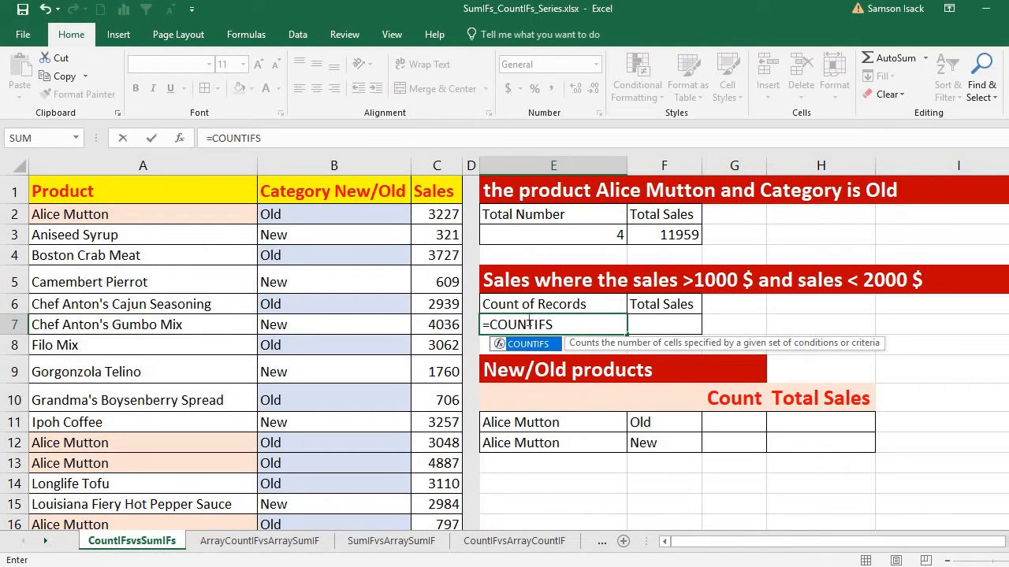
pyautogui.write('(')
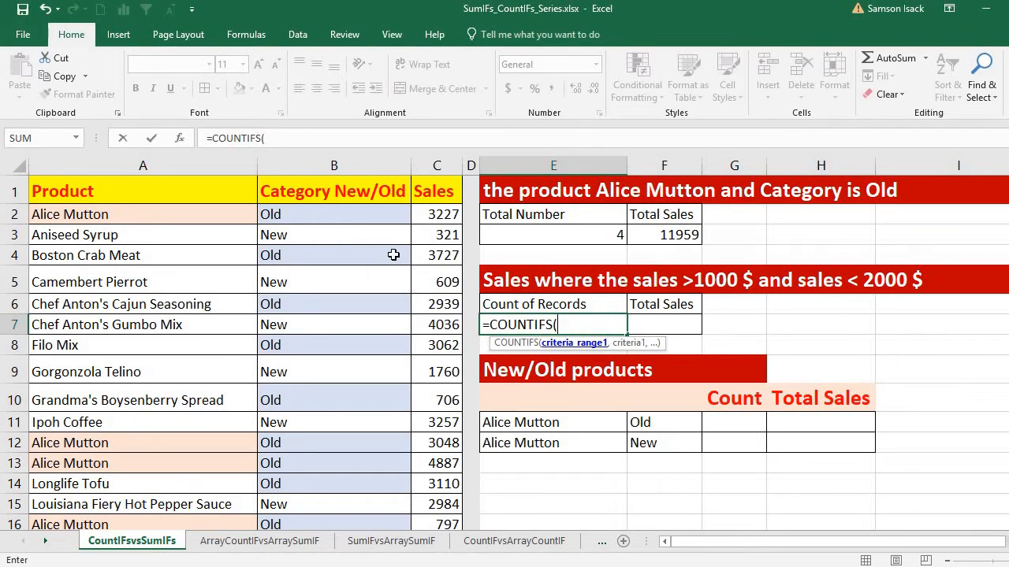
pyautogui.moveTo(448, 212); pyautogui.dragTo(443, 494)
pyautogui.moveTo(1007, 381); pyautogui.dragTo(1007, 268)
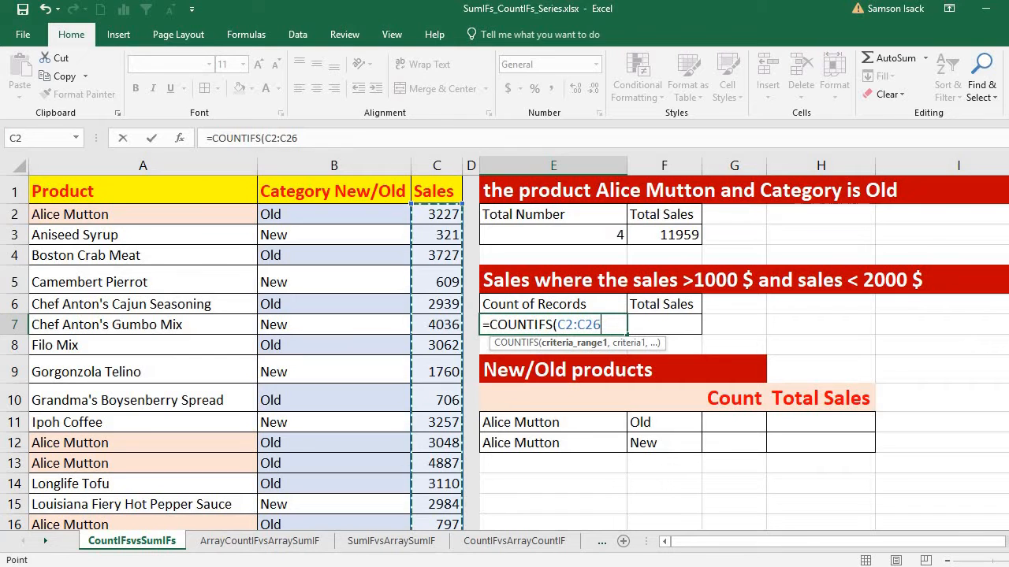
pyautogui.write(',">1')
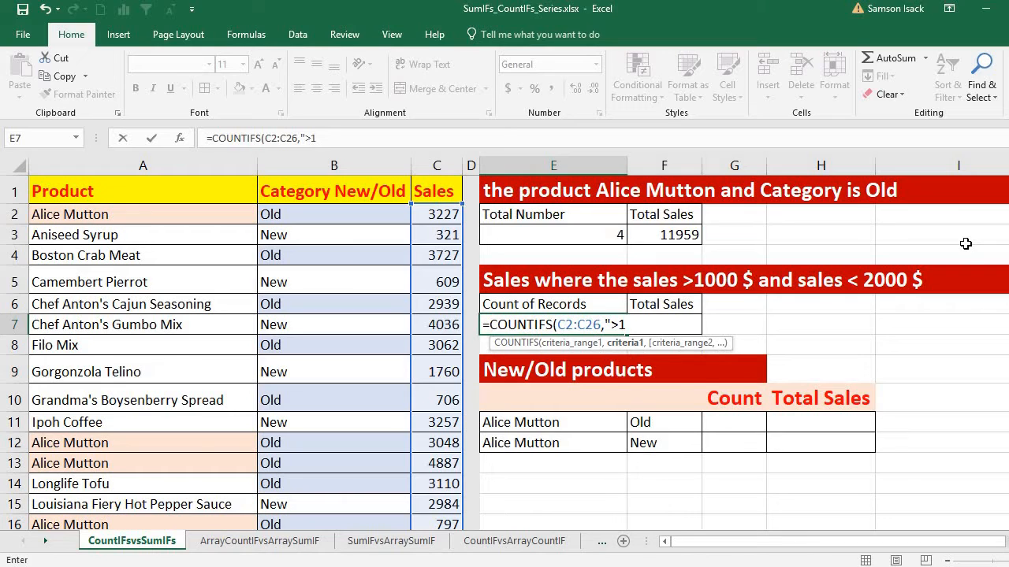
pyautogui.write('000",')
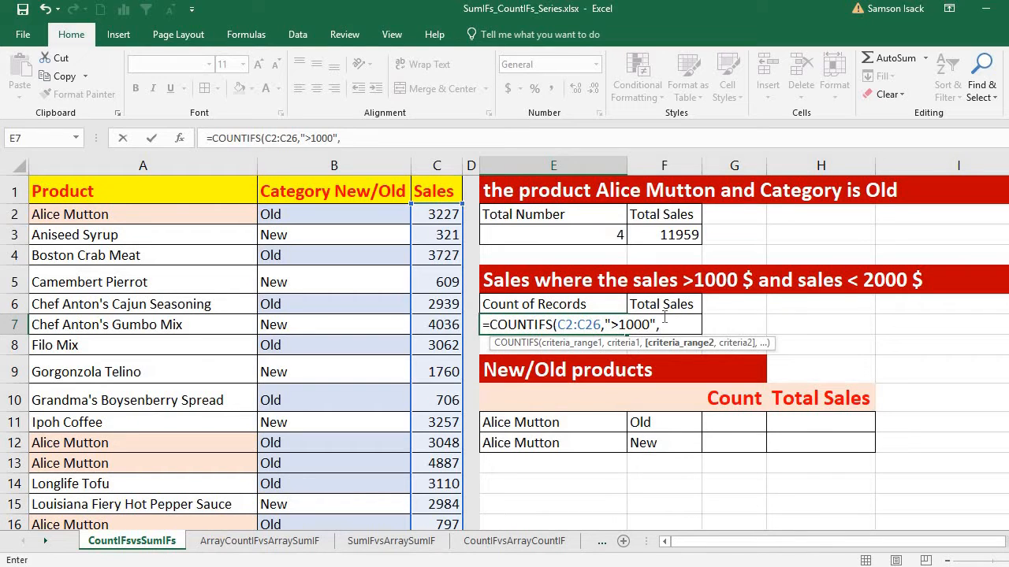
# Add the sales range C2:C26 again with the criterion "<2000" and complete the COUNTIFS formula in E7
pyautogui.click(439, 214)
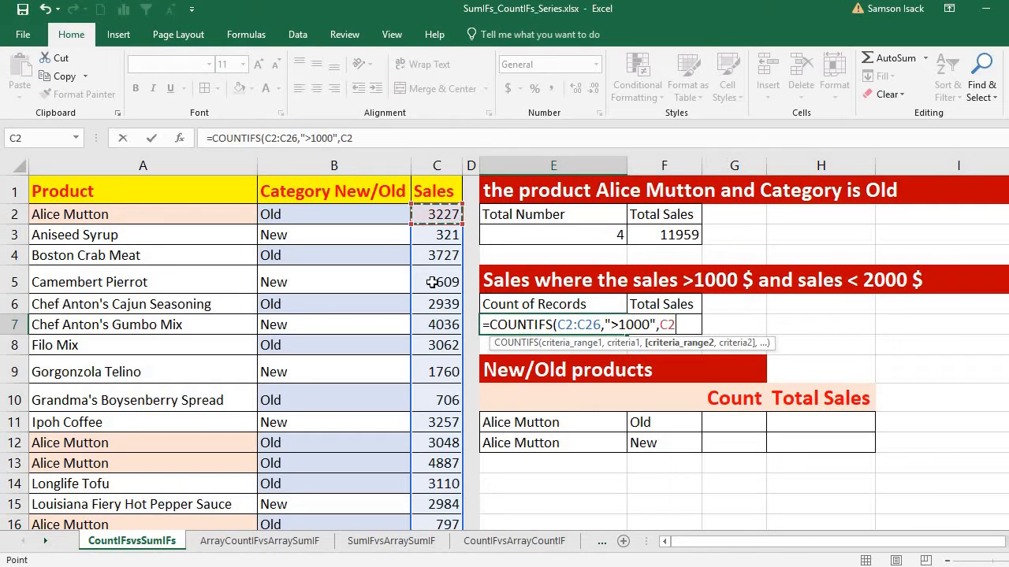
pyautogui.moveTo(433, 282); pyautogui.dragTo(442, 498)
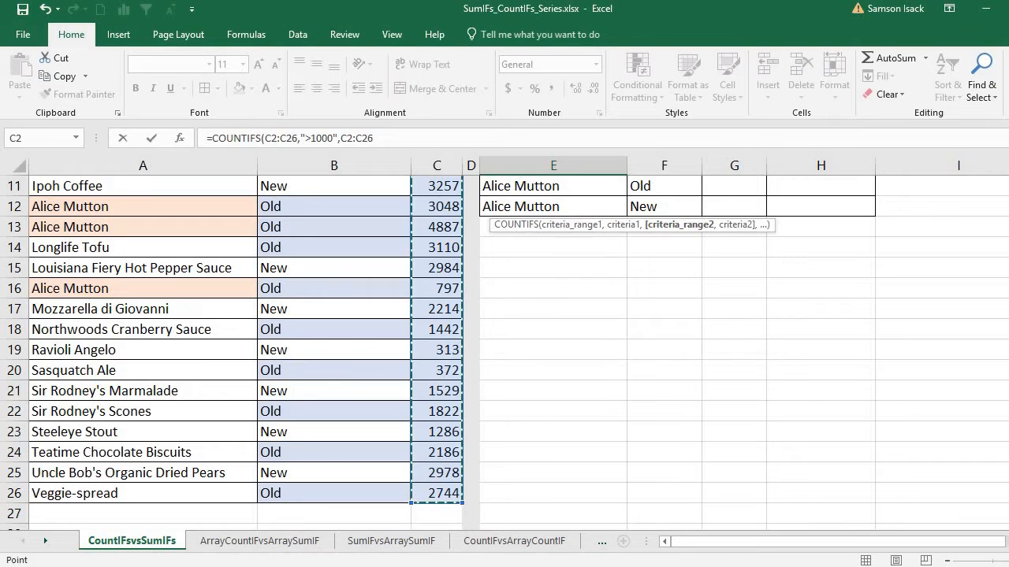
pyautogui.scroll(4, 1002, 342)
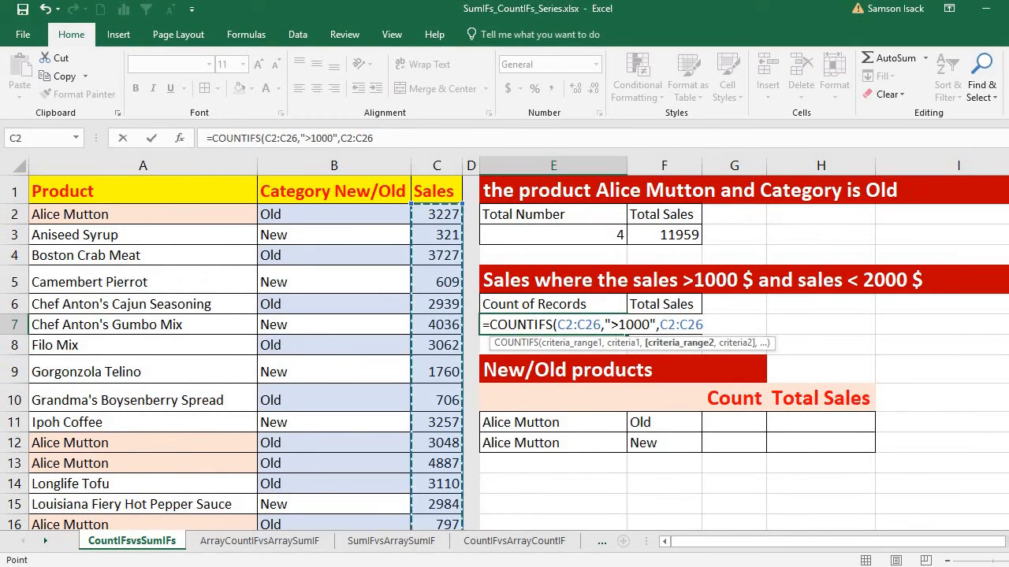
pyautogui.press('shift')
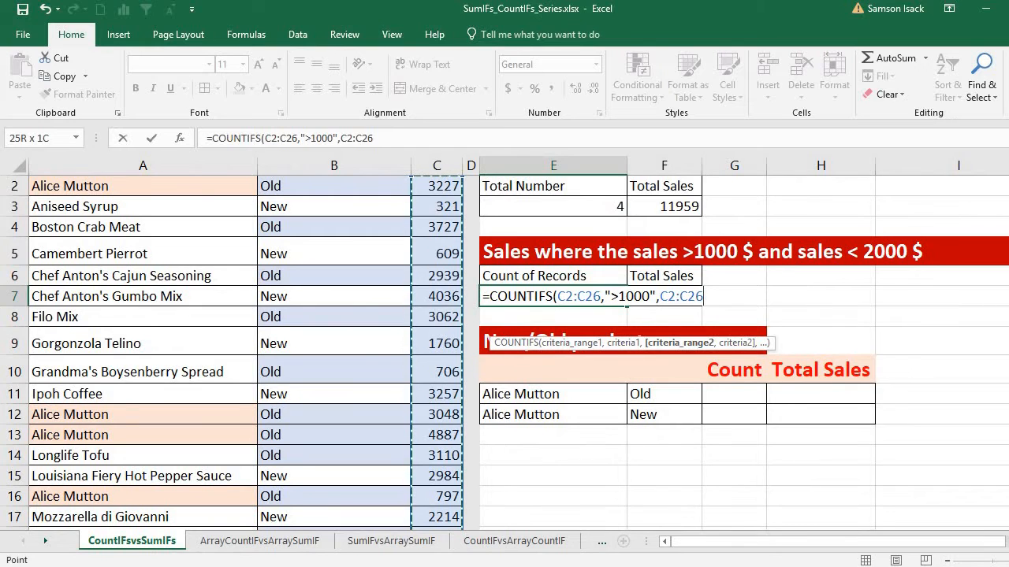
pyautogui.write(',')
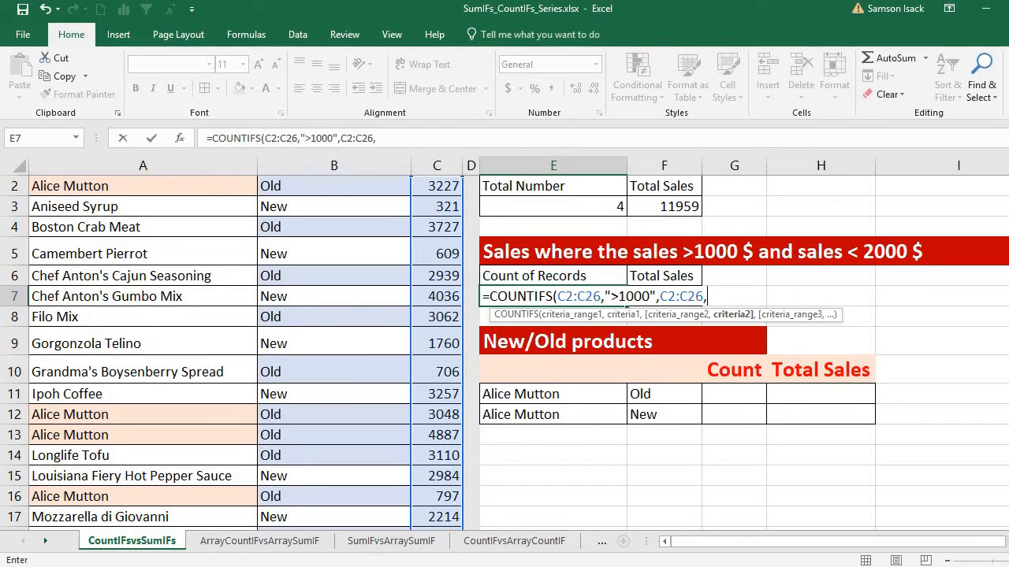
pyautogui.write('"<2000')
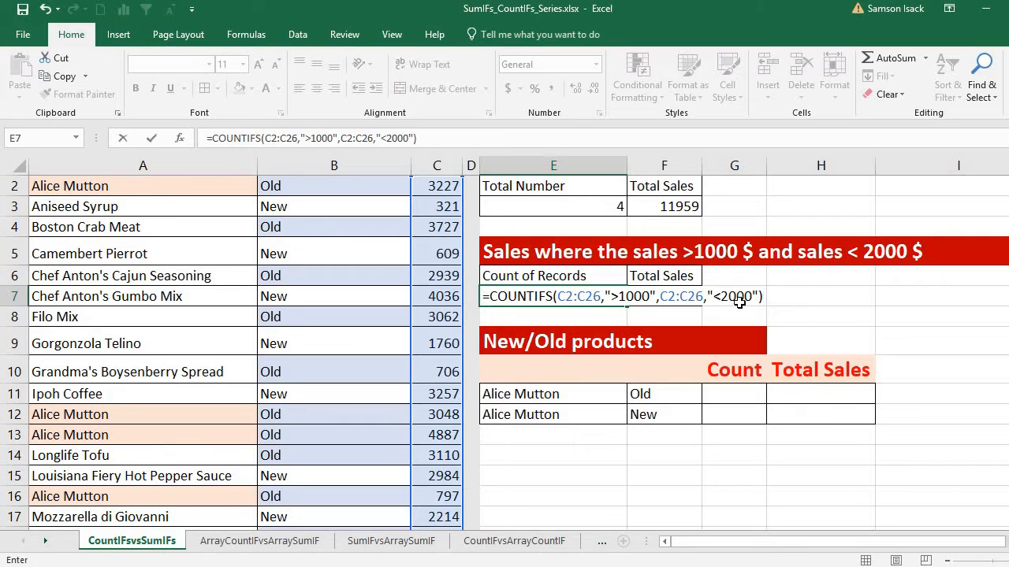
pyautogui.press('Return')
pyautogui.click(590, 296)
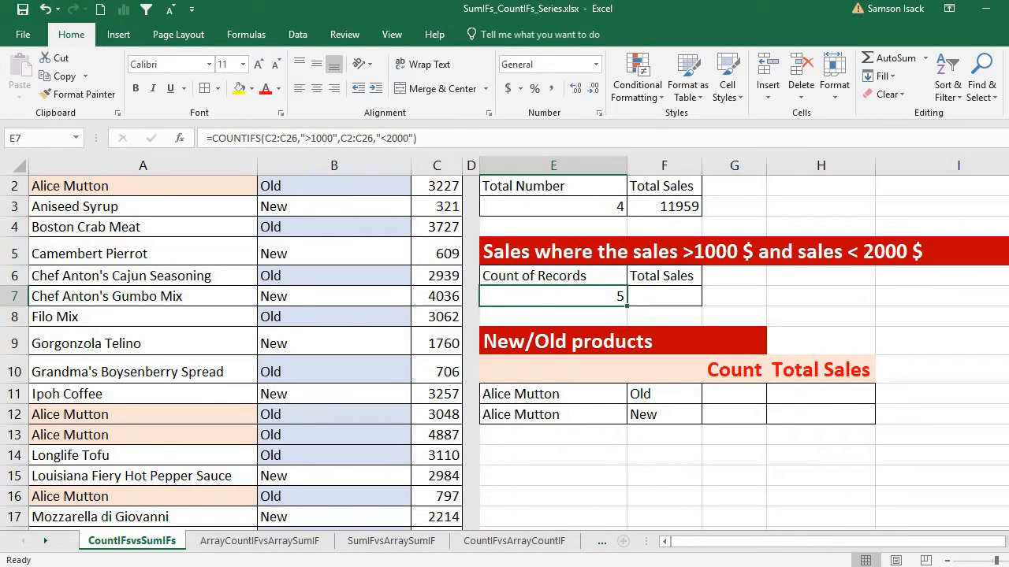
# Check the count in E7 against the sales between 1000 and 2000 in C9, C18, C21, C22 and C23
pyautogui.scroll(1, 591, 297)
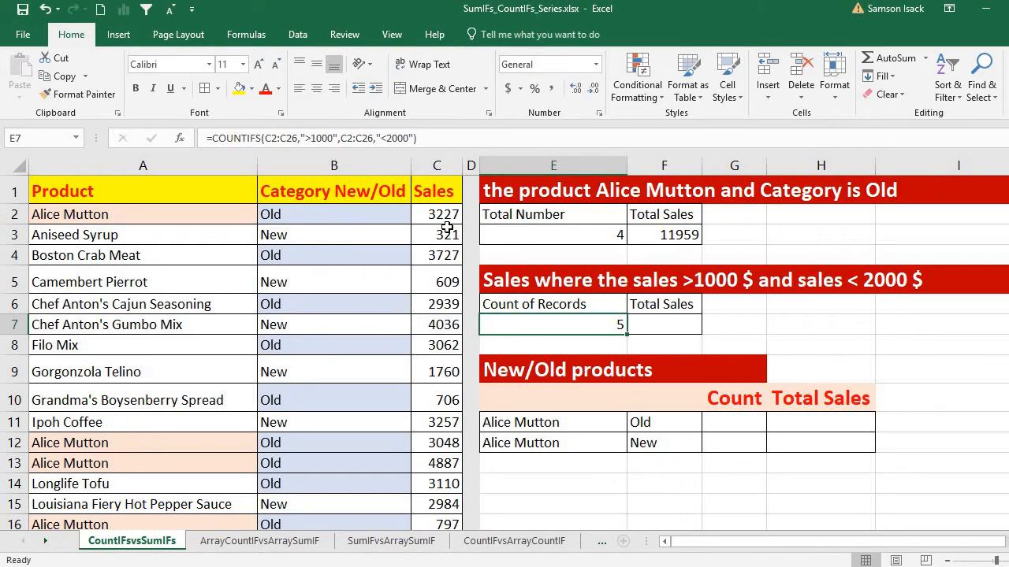
pyautogui.click(443, 371)
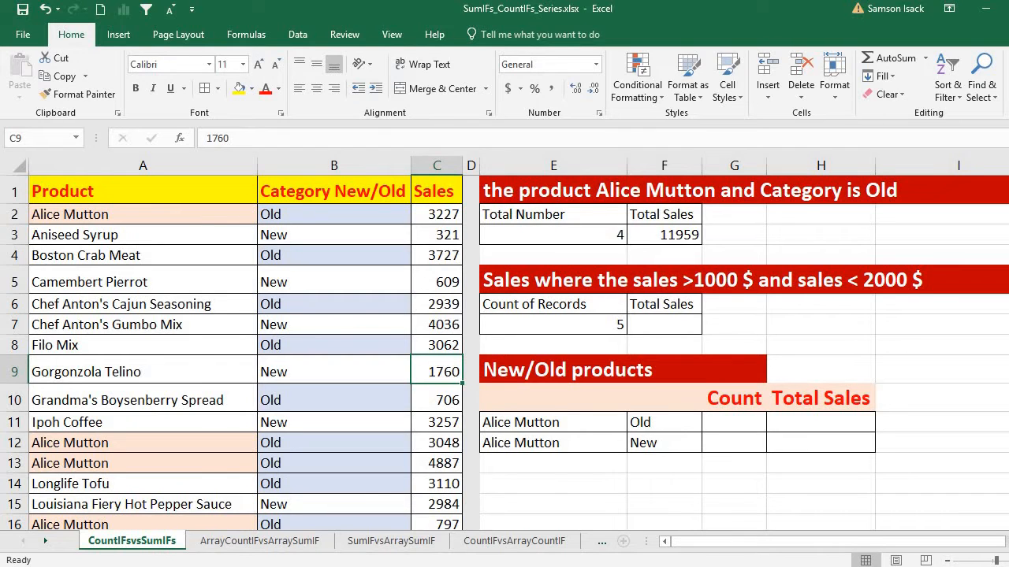
pyautogui.scroll(-2, 718, 380)
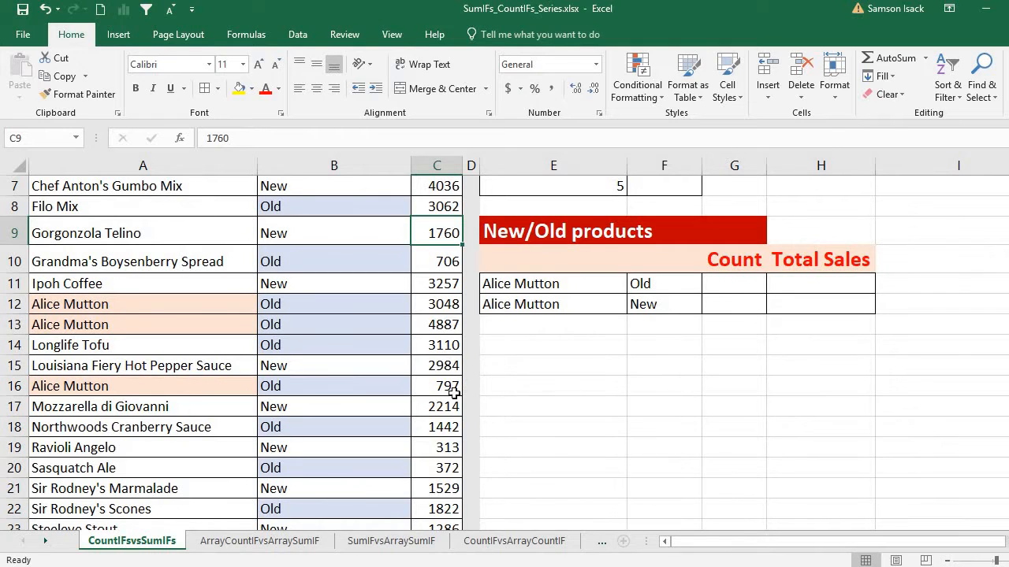
pyautogui.click(444, 426)
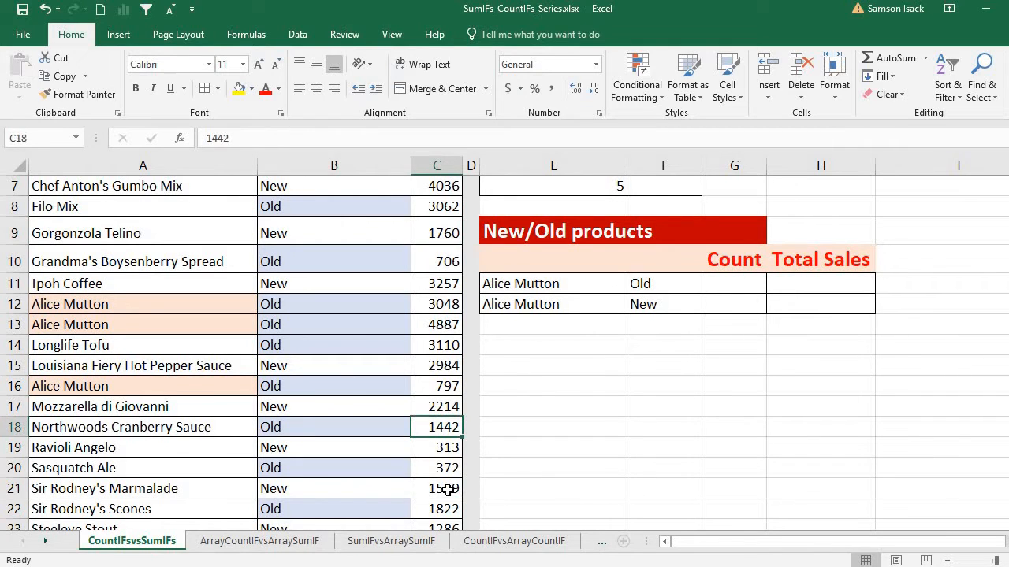
pyautogui.click(448, 489)
pyautogui.click(445, 509)
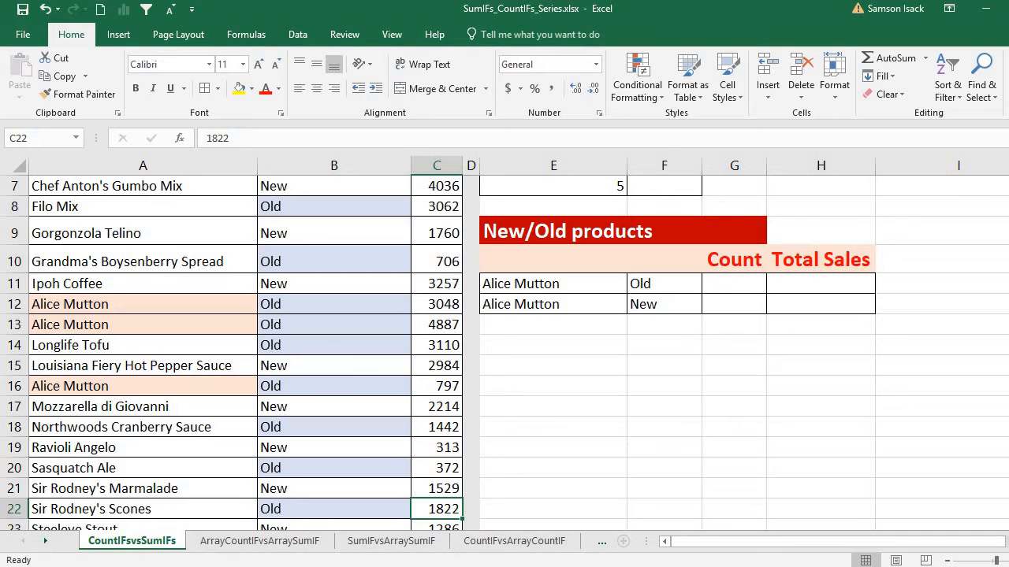
pyautogui.scroll(-2, 445, 509)
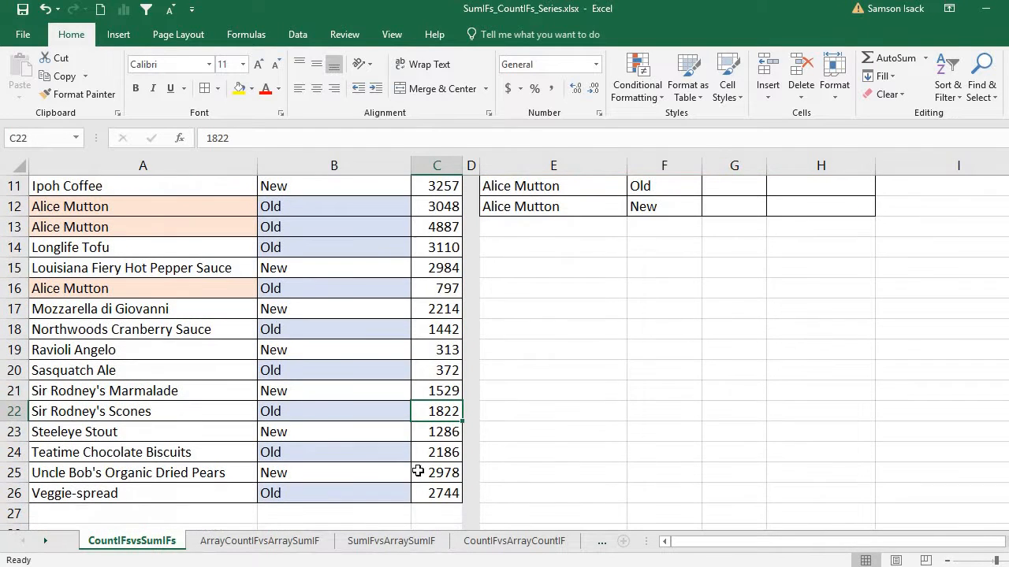
pyautogui.click(453, 434)
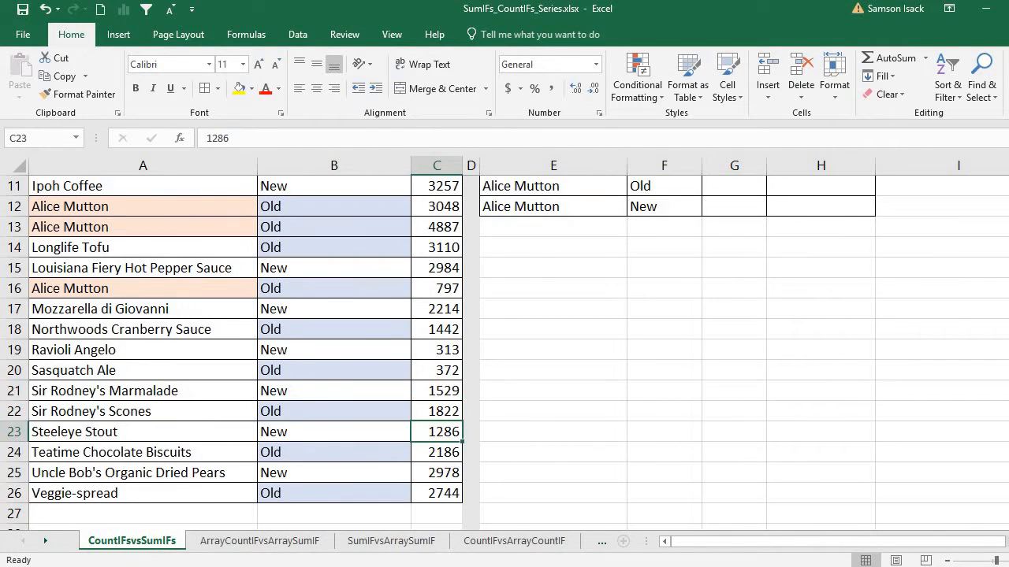
pyautogui.scroll(4, 643, 378)
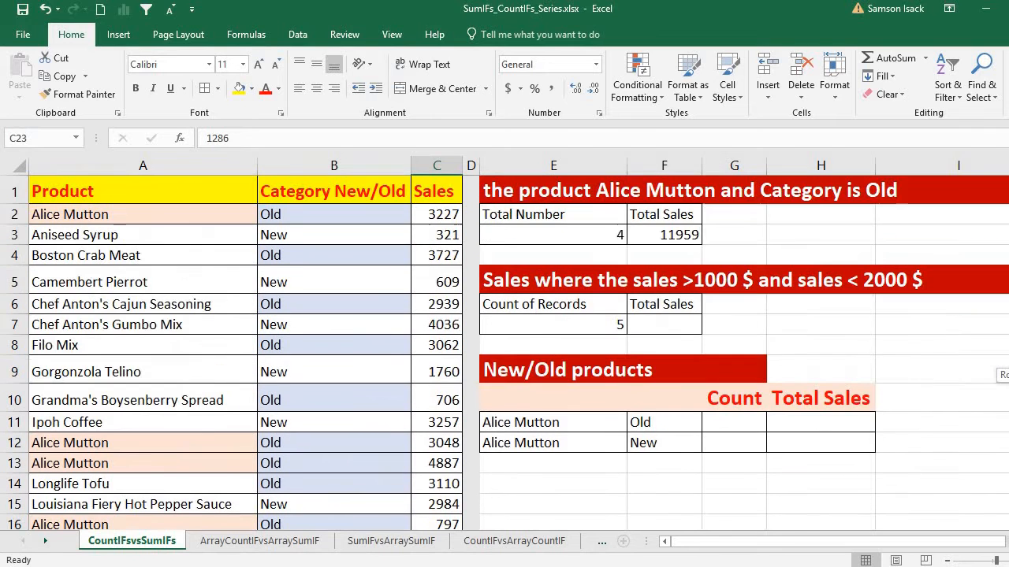
# Start a SUMIFS formula in F7 with C2:C26 as the sum range
pyautogui.click(658, 326)
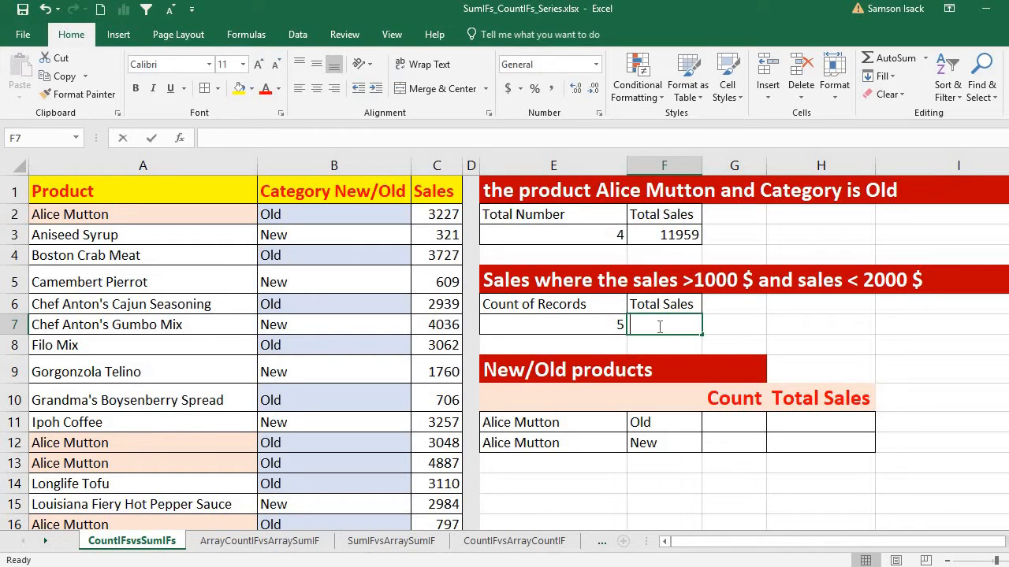
pyautogui.write('=SUMI')
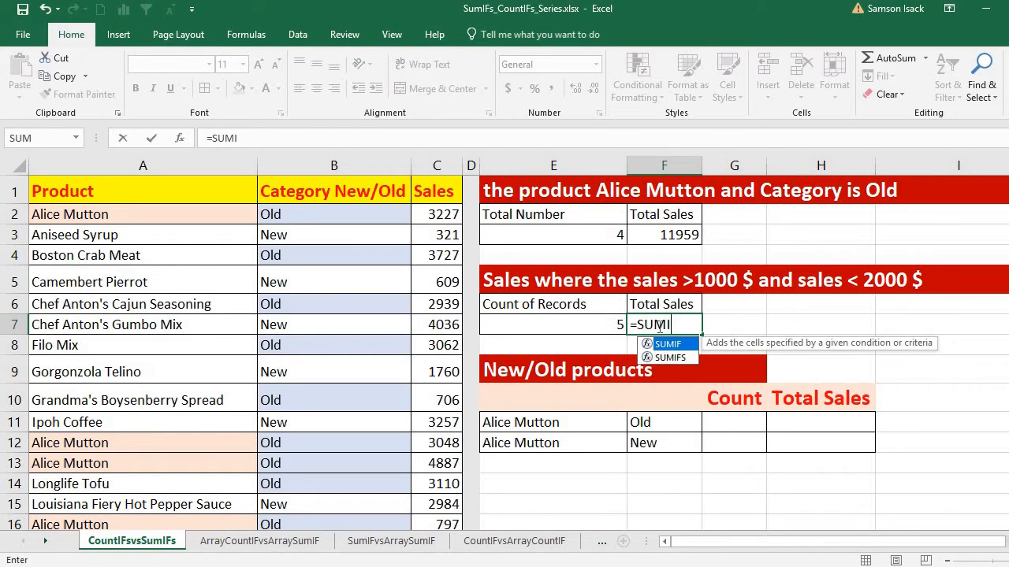
pyautogui.write('FS')
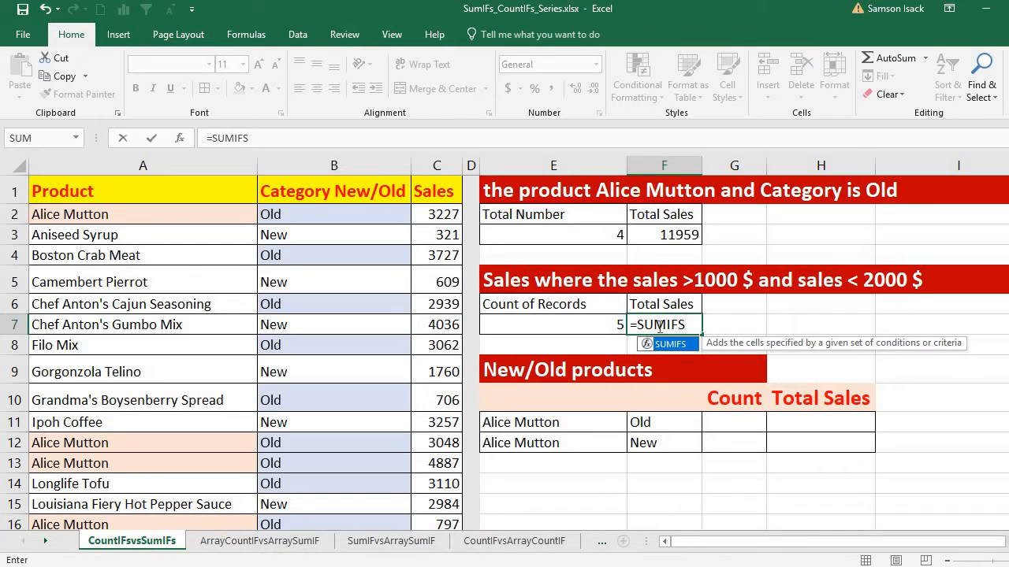
pyautogui.write('(')
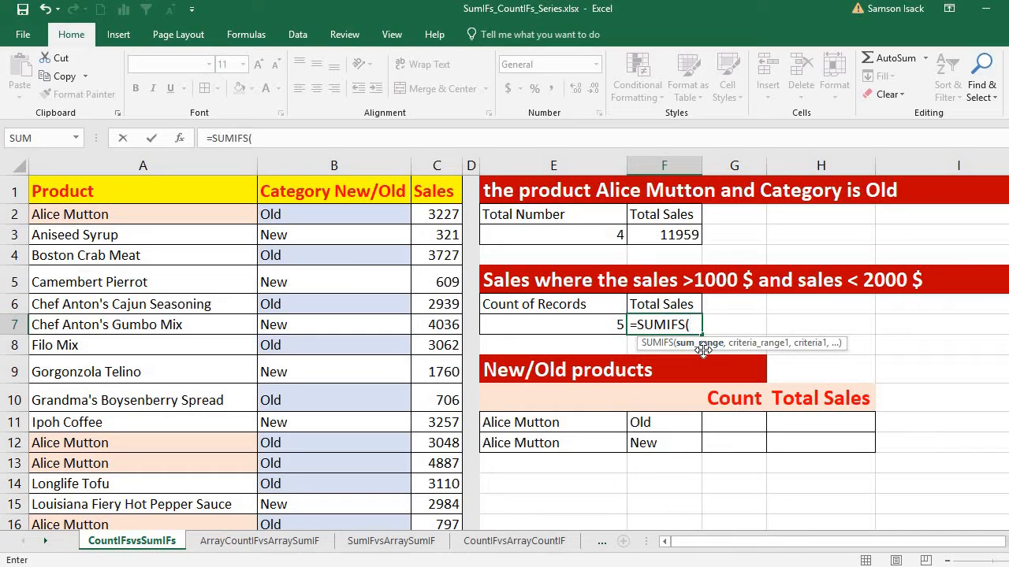
pyautogui.click(431, 214)
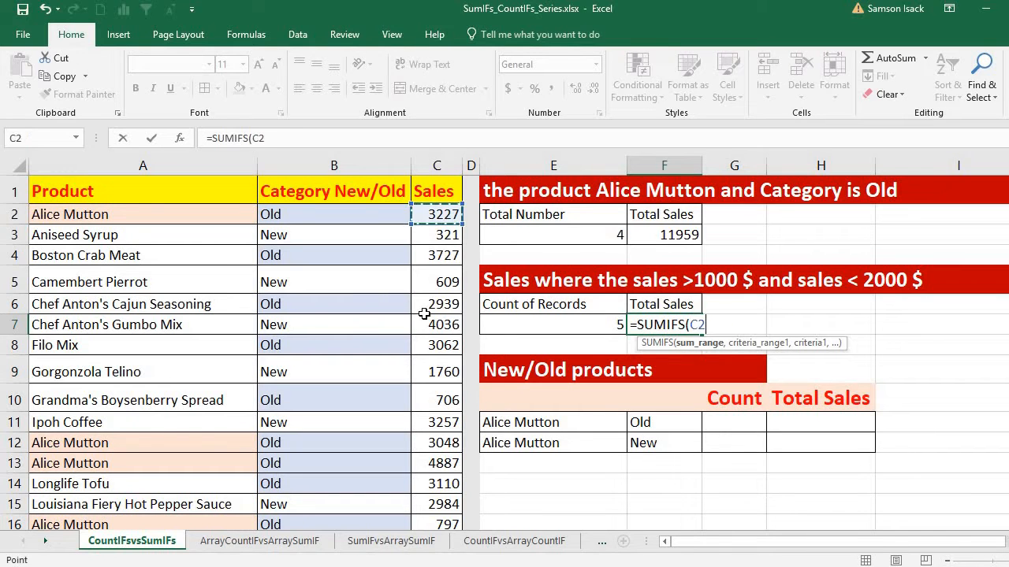
pyautogui.moveTo(424, 314); pyautogui.dragTo(446, 431)
pyautogui.moveTo(1008, 345); pyautogui.dragTo(1008, 236)
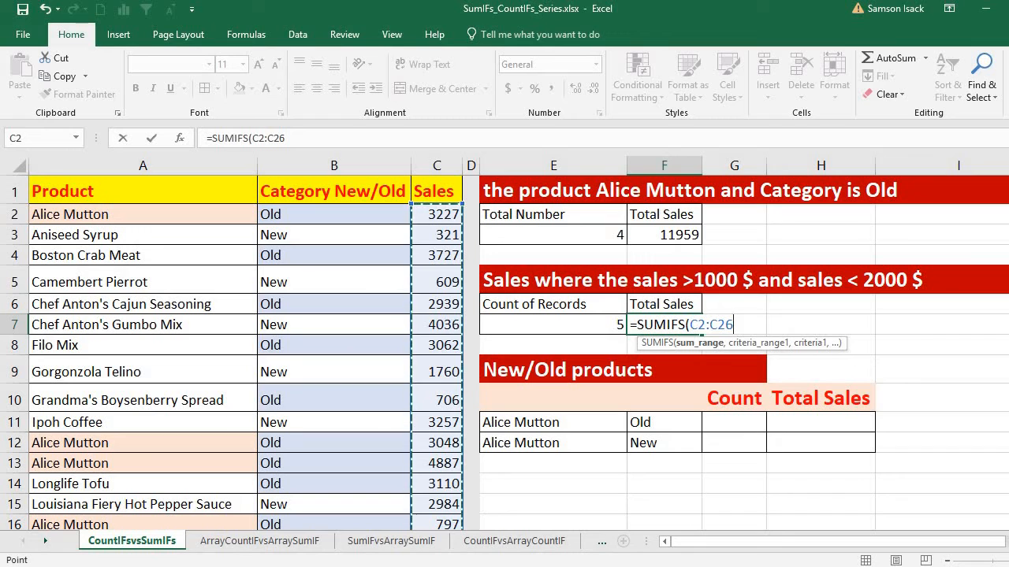
# Add the criteria range C2:C26 with the criterion ">1000" to the SUMIFS formula in F7
pyautogui.write(',')
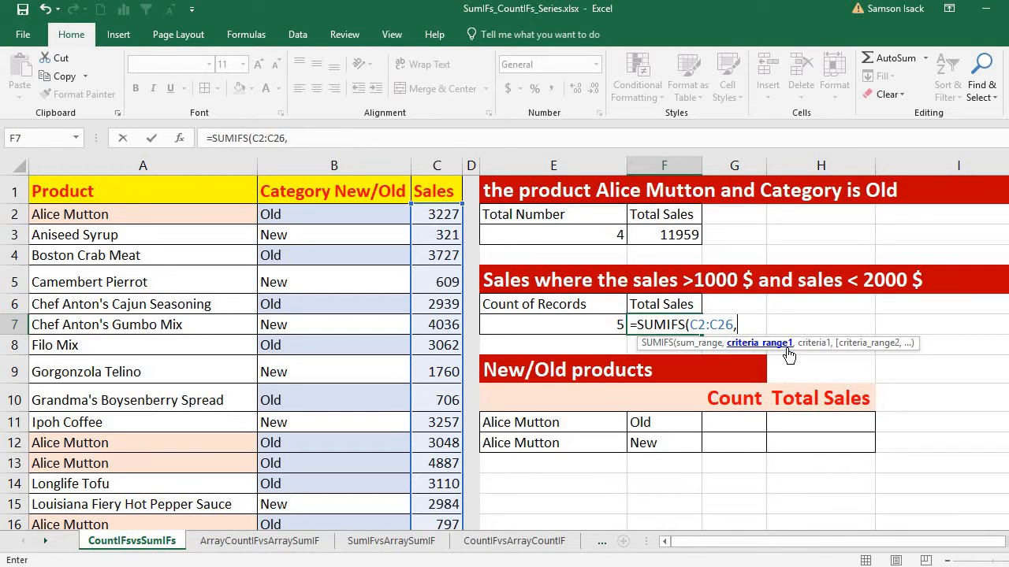
pyautogui.moveTo(435, 214); pyautogui.dragTo(444, 494)
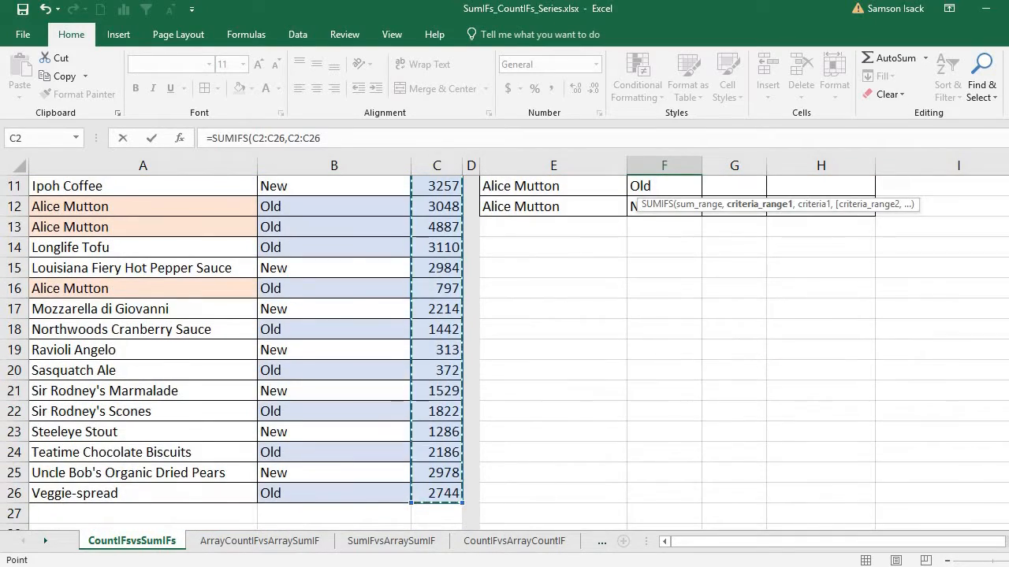
pyautogui.scroll(4, 398, 398)
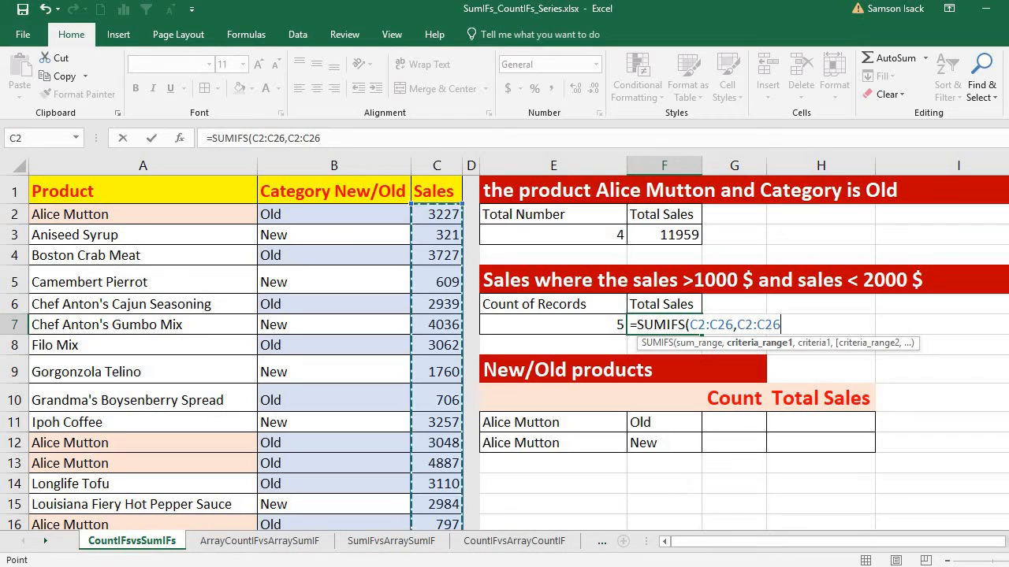
pyautogui.write(',')
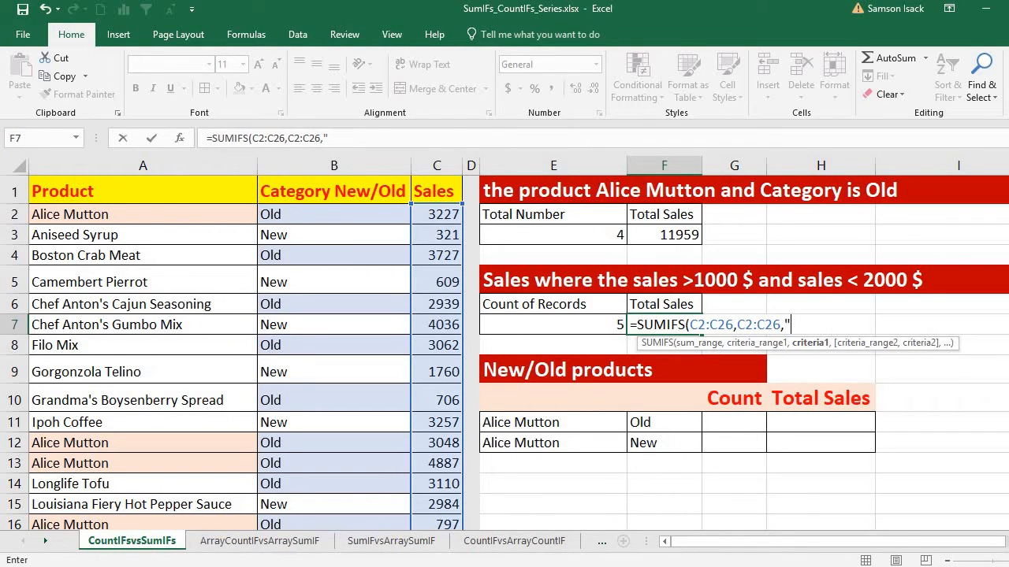
pyautogui.write('">1000",')
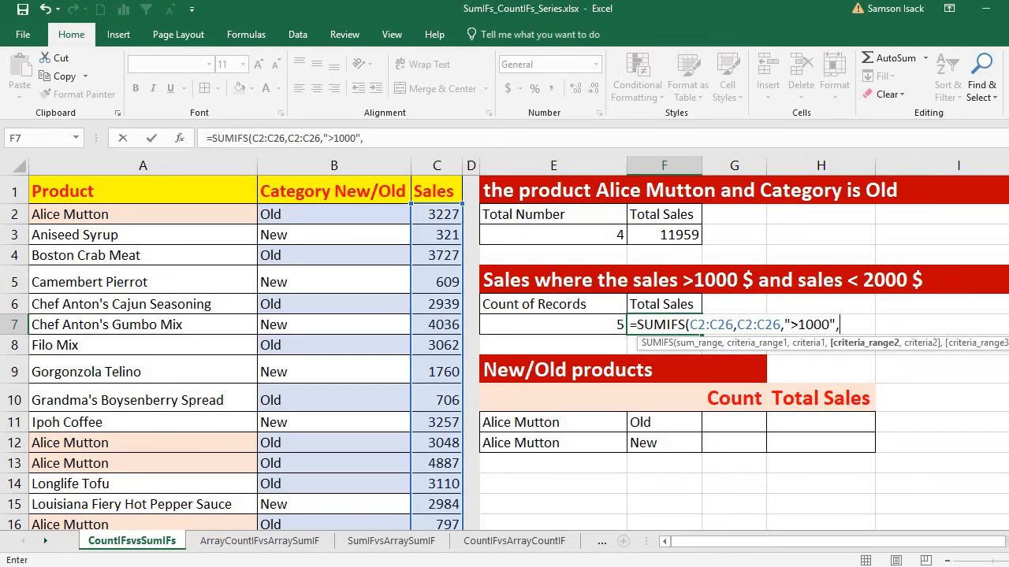
# Add C2:C26 as the second criteria range with the criterion "<2000" and complete the SUMIFS formula in F7
pyautogui.moveTo(443, 214); pyautogui.dragTo(441, 512)
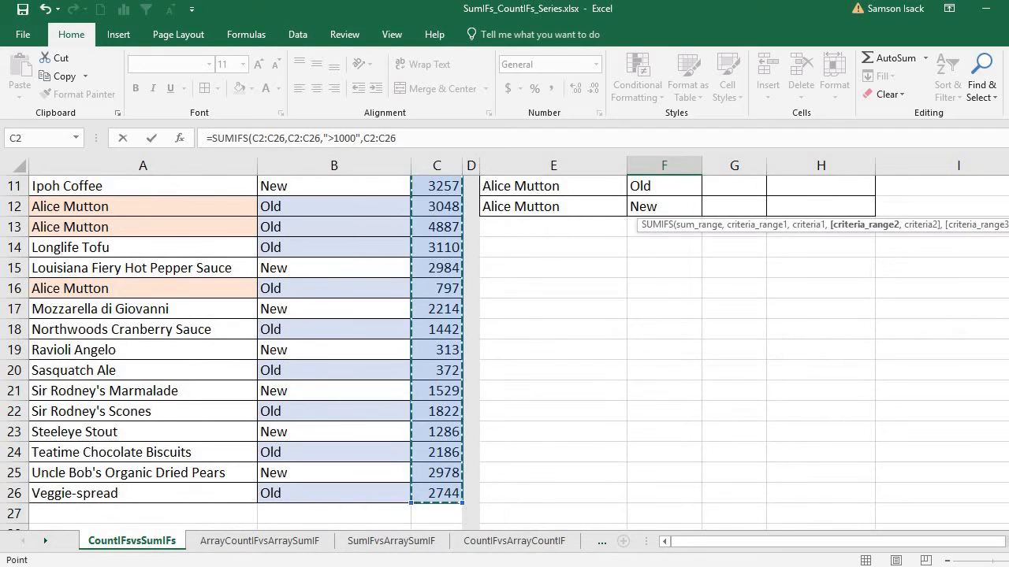
pyautogui.scroll(4, 504, 352)
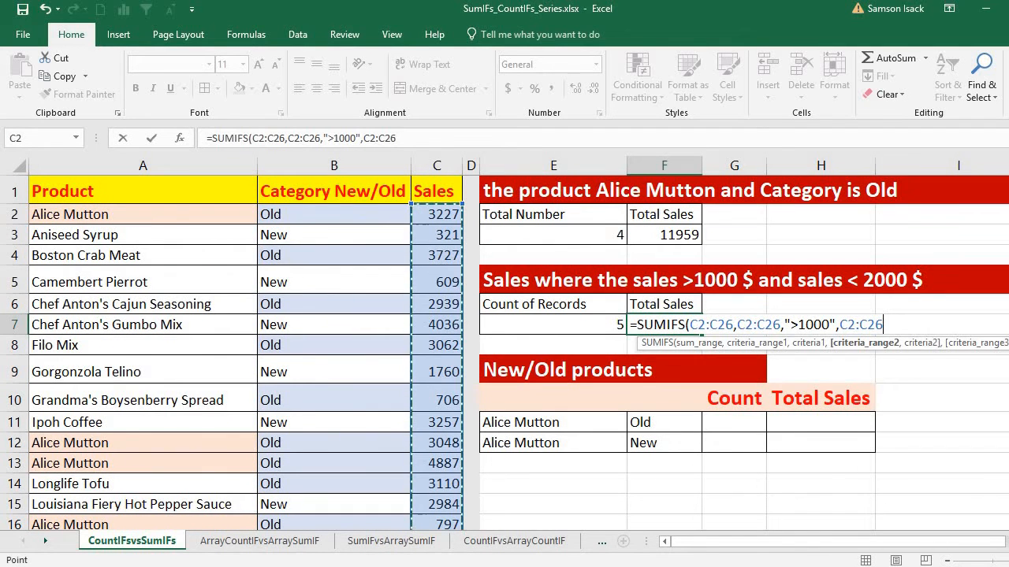
pyautogui.write(',"<')
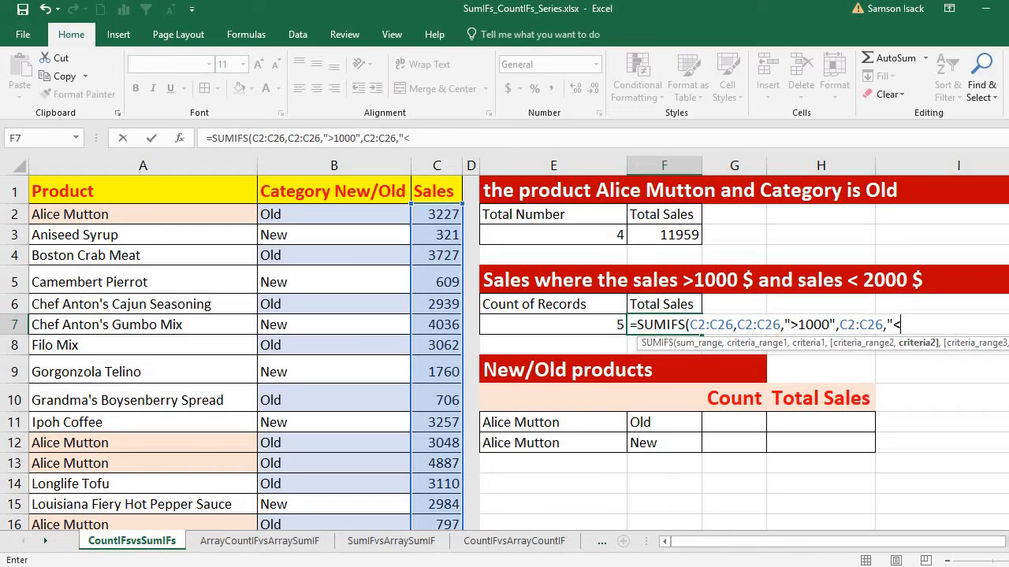
pyautogui.write('2000')
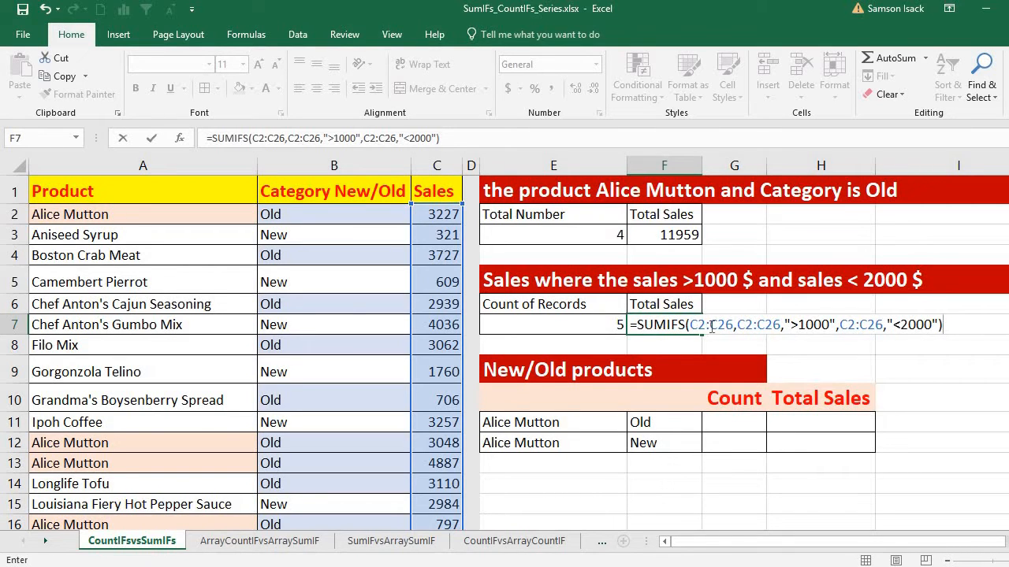
pyautogui.press('Return')
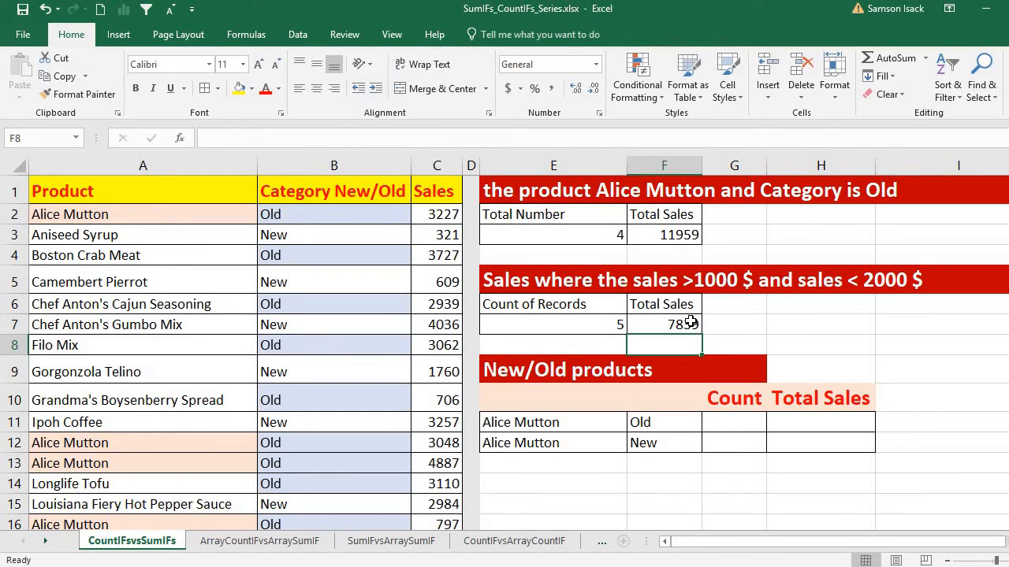
# Check the SUMIFS total in F7 against the combined sum of the sales in C9, C18, C21, C22 and C23
pyautogui.click(687, 320)
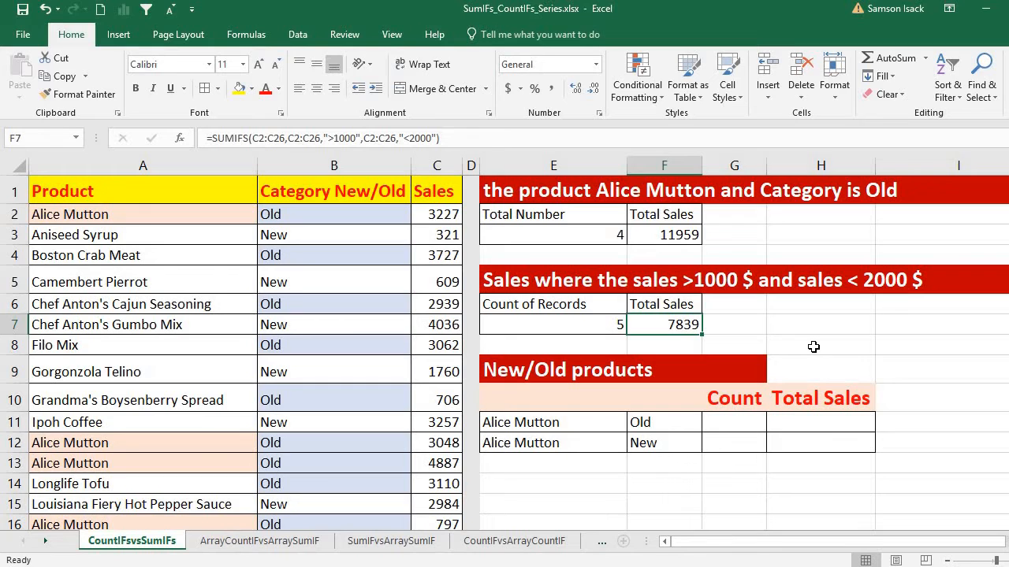
pyautogui.click(589, 319)
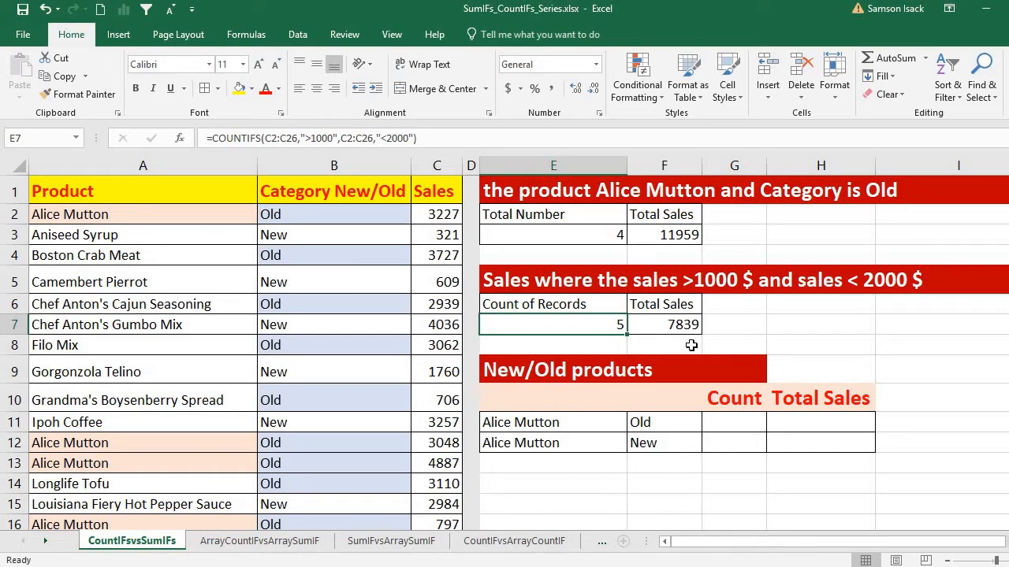
pyautogui.click(451, 372)
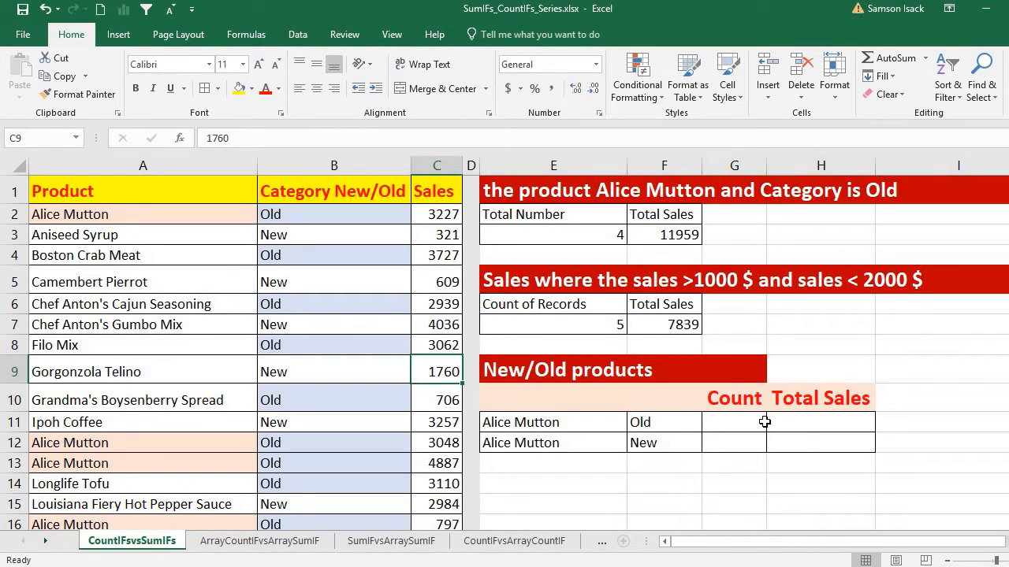
pyautogui.scroll(-3, 567, 419)
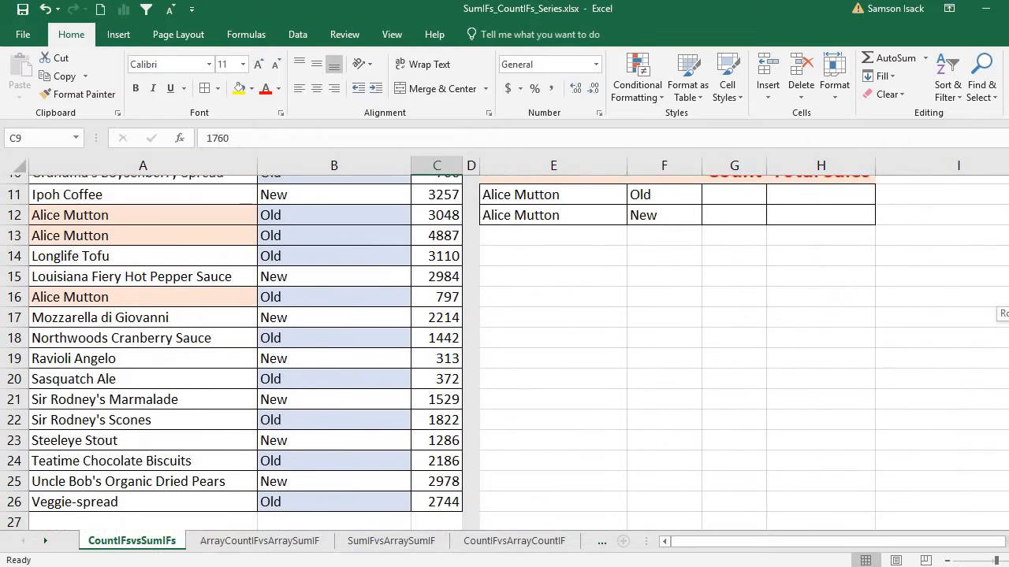
pyautogui.keyDown('ctrl'); pyautogui.click(442, 331); pyautogui.keyUp('ctrl')
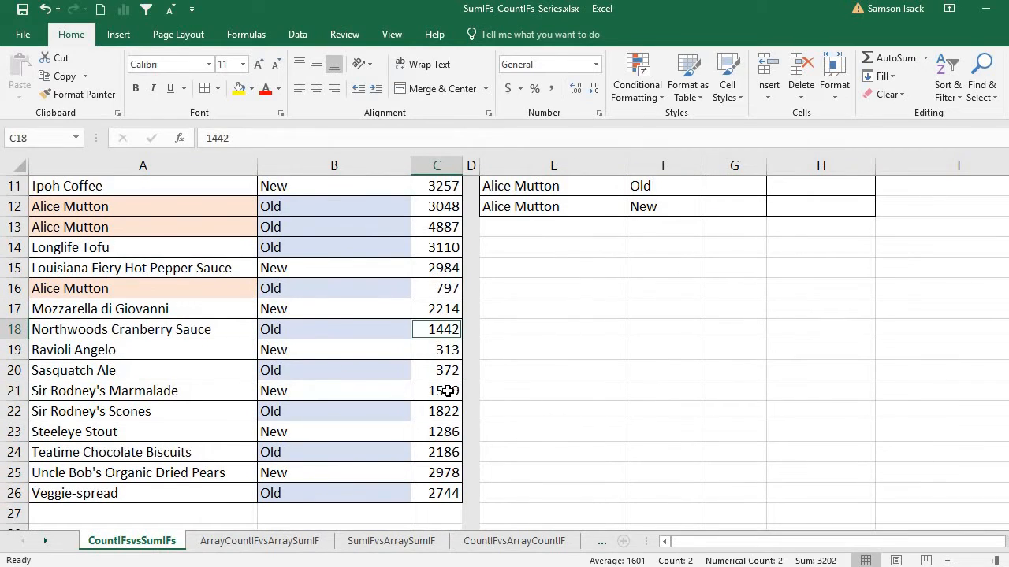
pyautogui.keyDown('ctrl'); pyautogui.click(448, 390); pyautogui.keyUp('ctrl')
pyautogui.keyDown('ctrl'); pyautogui.click(451, 413); pyautogui.keyUp('ctrl')
pyautogui.keyDown('ctrl'); pyautogui.click(446, 431); pyautogui.keyUp('ctrl')
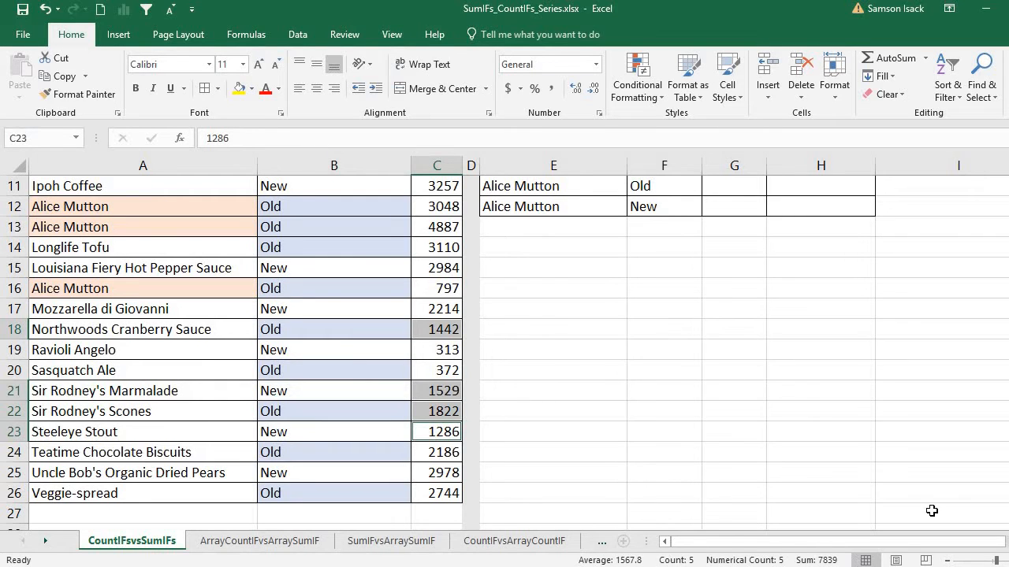
pyautogui.scroll(3, 1001, 382)
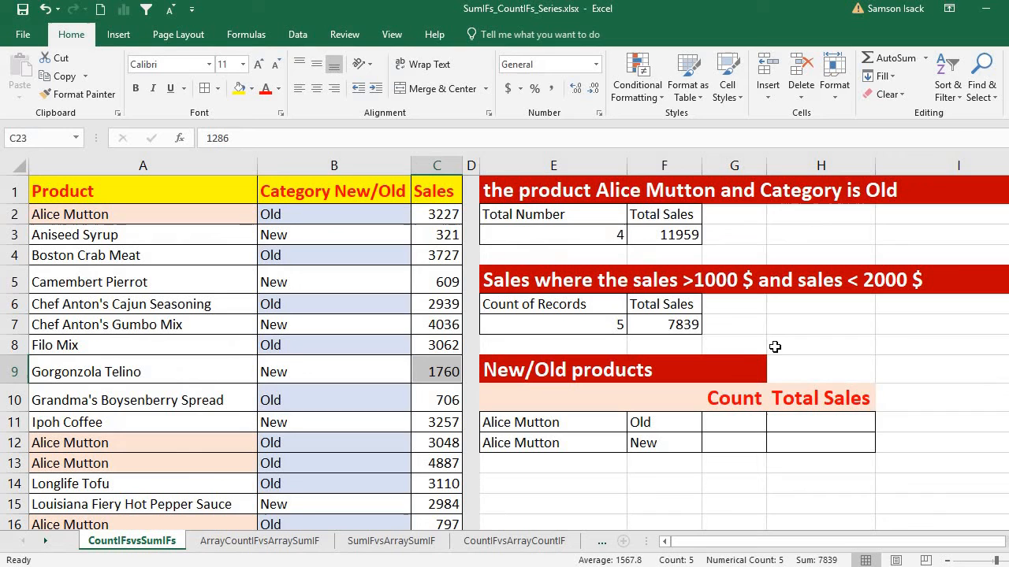
pyautogui.click(687, 323)
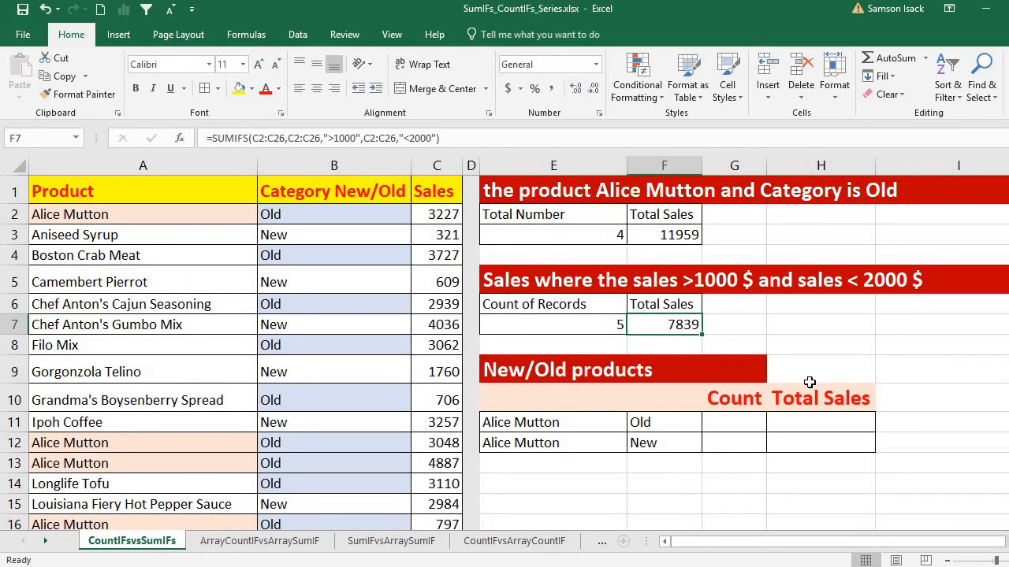
# Examine the New/Old products table's Alice Mutton criteria in E11:F12 and its Count and Total Sales columns
pyautogui.click(751, 427)
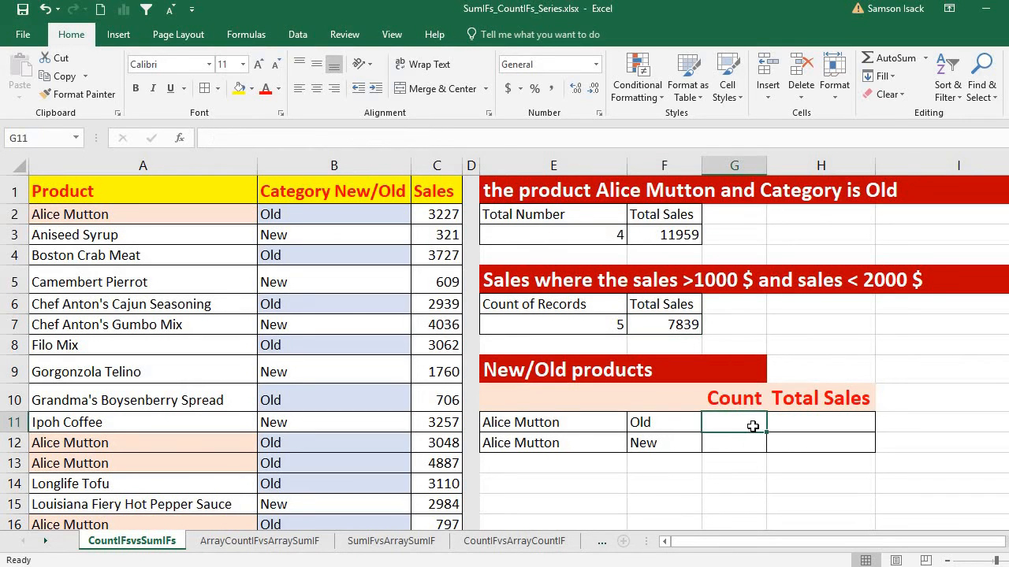
pyautogui.click(551, 423)
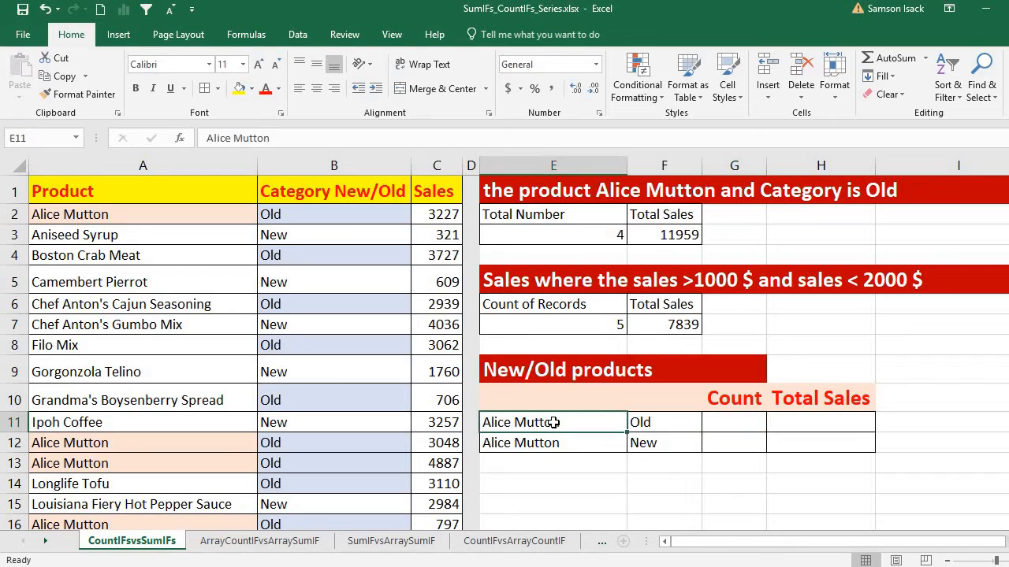
pyautogui.click(630, 426)
pyautogui.click(605, 451)
pyautogui.click(635, 444)
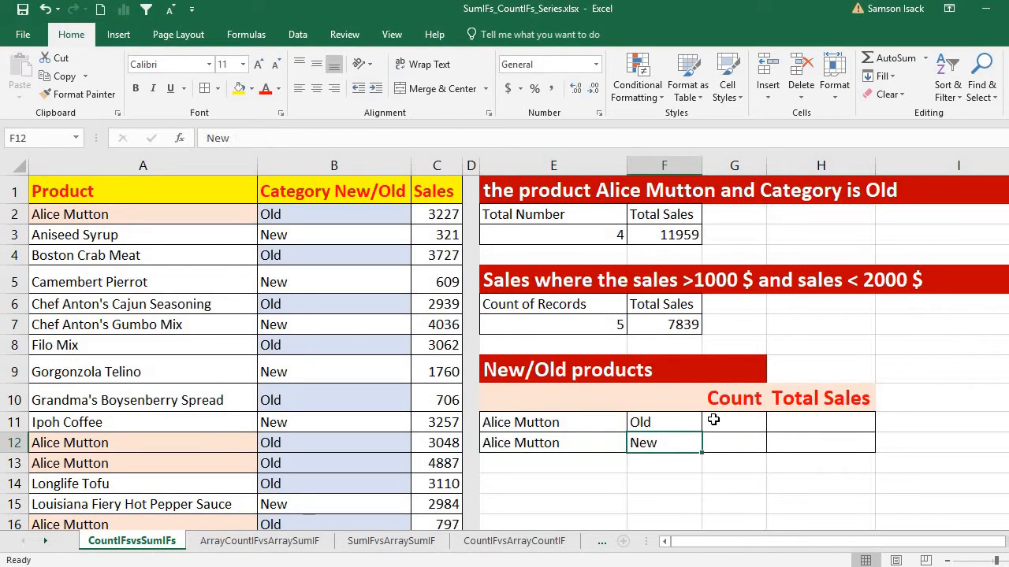
pyautogui.click(715, 420)
pyautogui.click(744, 398)
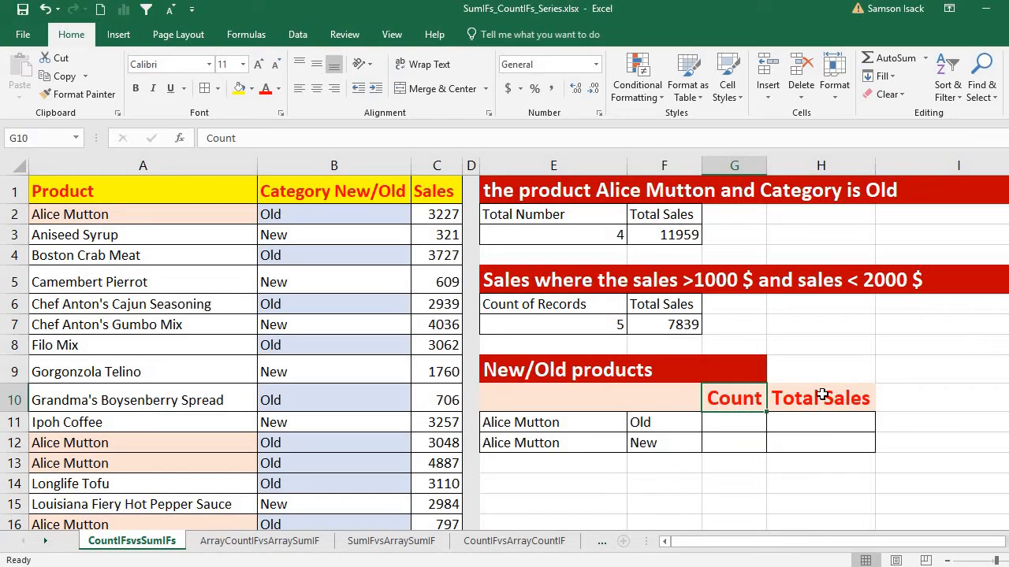
pyautogui.moveTo(821, 395); pyautogui.dragTo(827, 445)
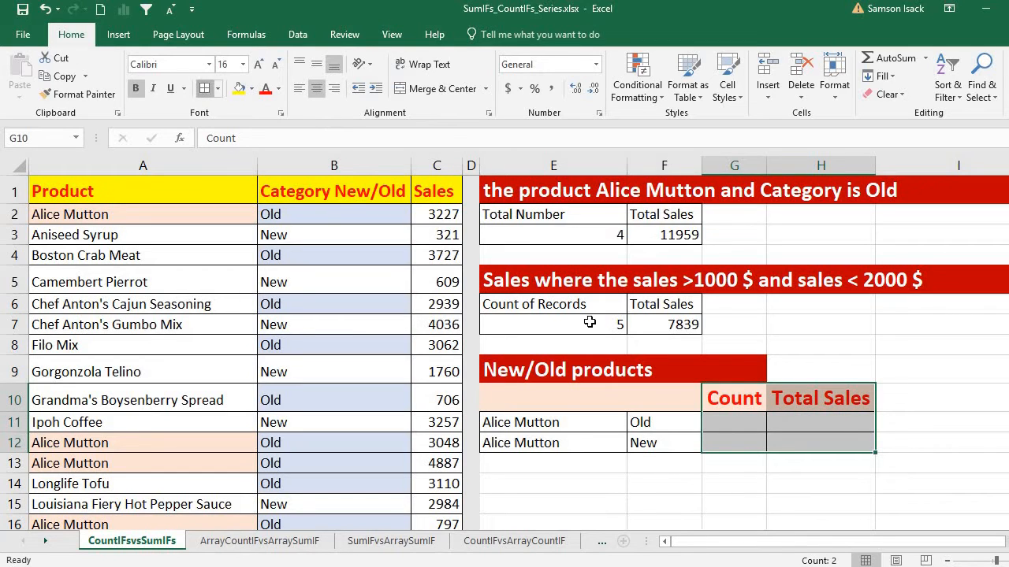
pyautogui.click(822, 422)
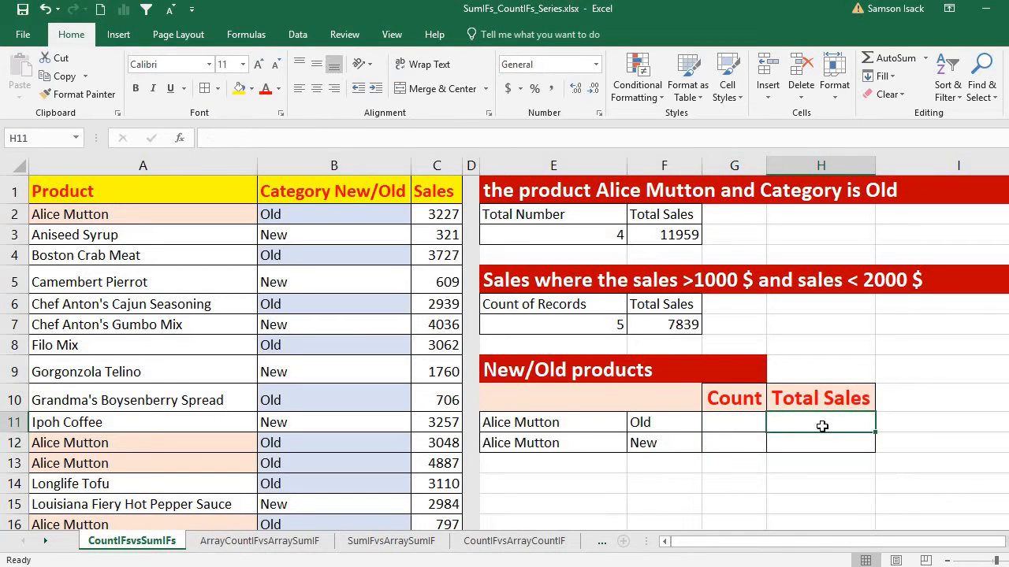
# Start a COUNTIFS formula in G11 with the product range A2:A26 and cell E11 as its criterion
pyautogui.click(739, 420)
pyautogui.write('=')
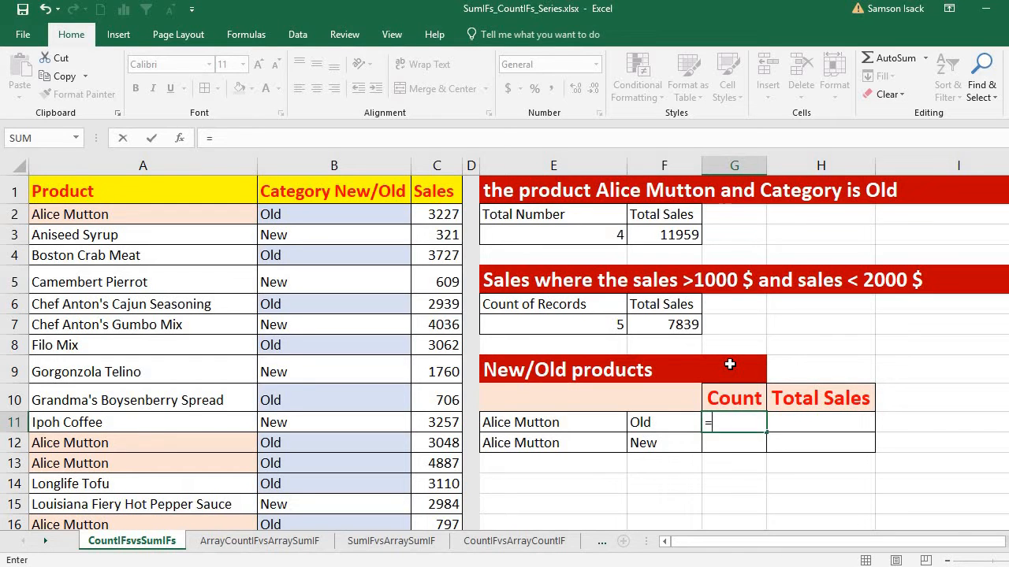
pyautogui.write('COU')
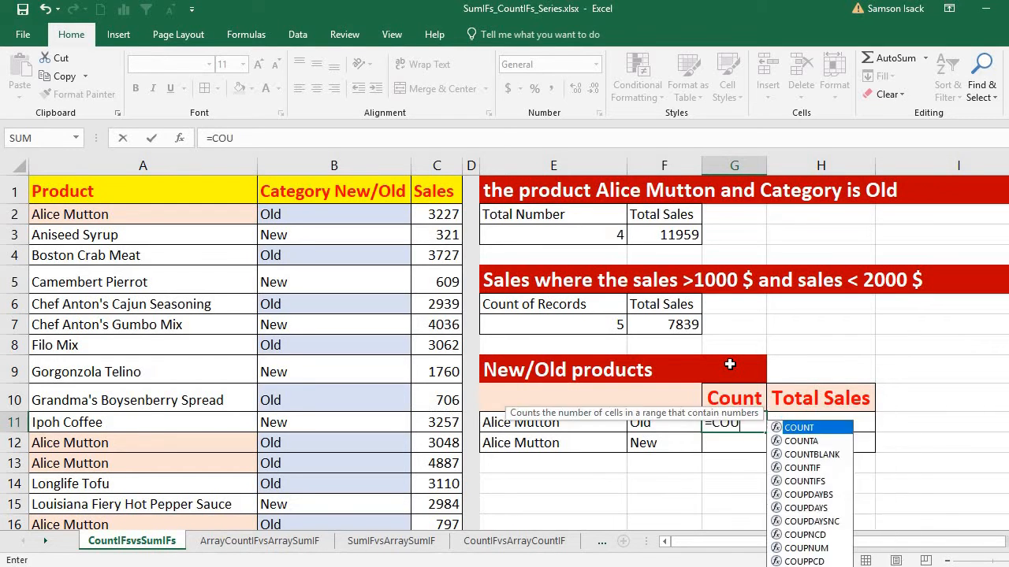
pyautogui.write('NTIFS')
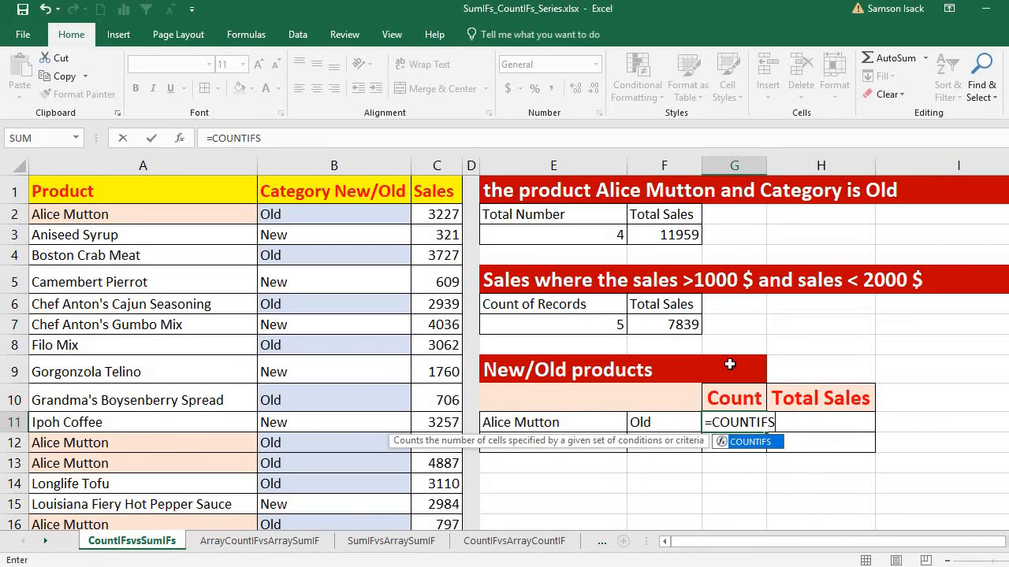
pyautogui.write('(')
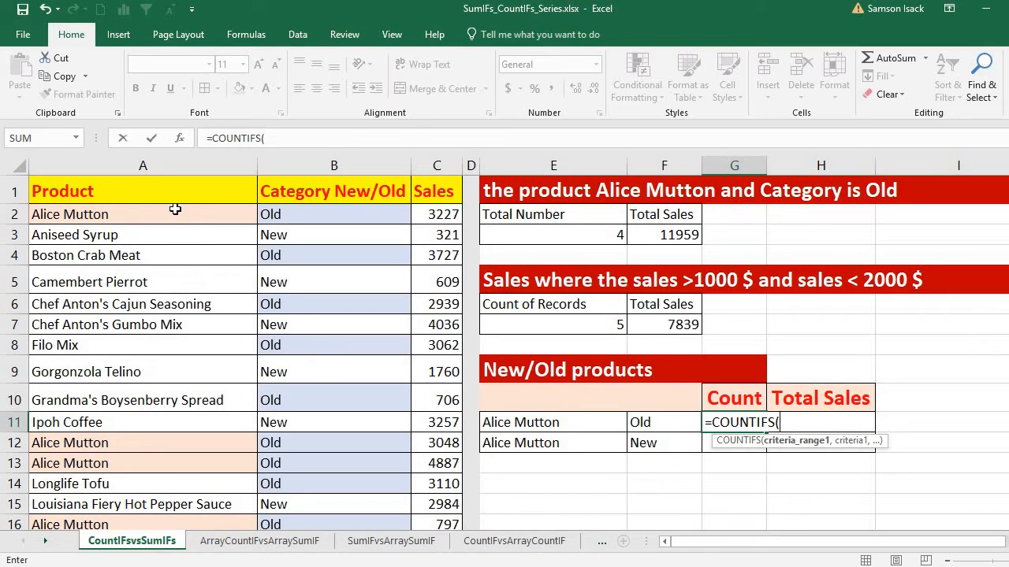
pyautogui.moveTo(174, 213); pyautogui.dragTo(183, 496)
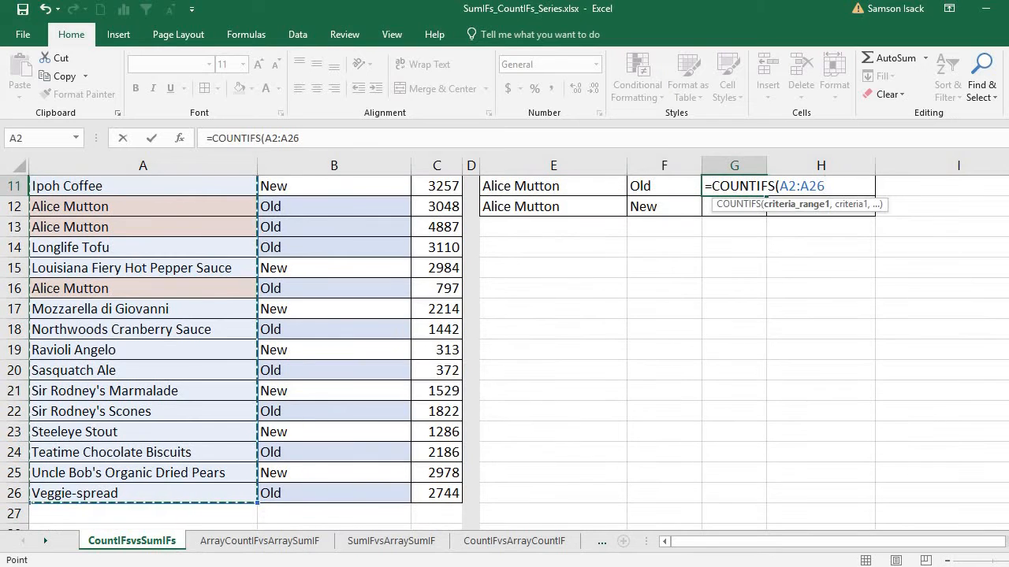
pyautogui.scroll(4, 183, 497)
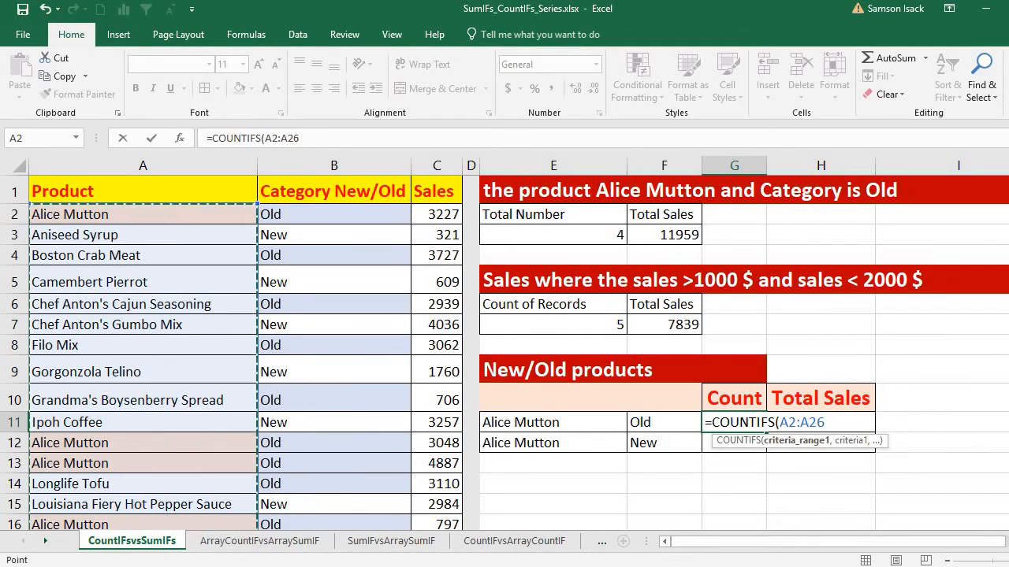
pyautogui.write(',')
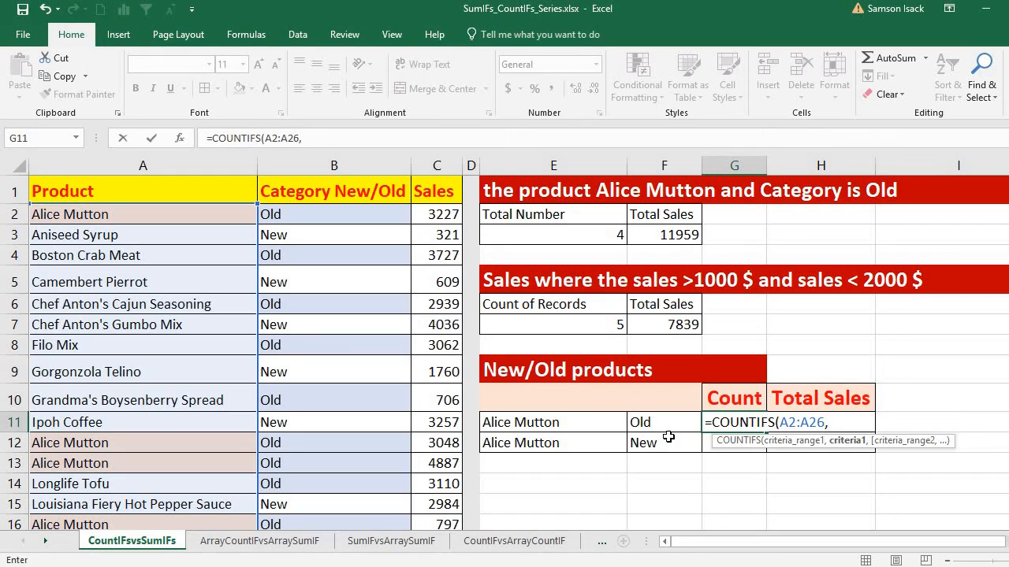
pyautogui.click(582, 426)
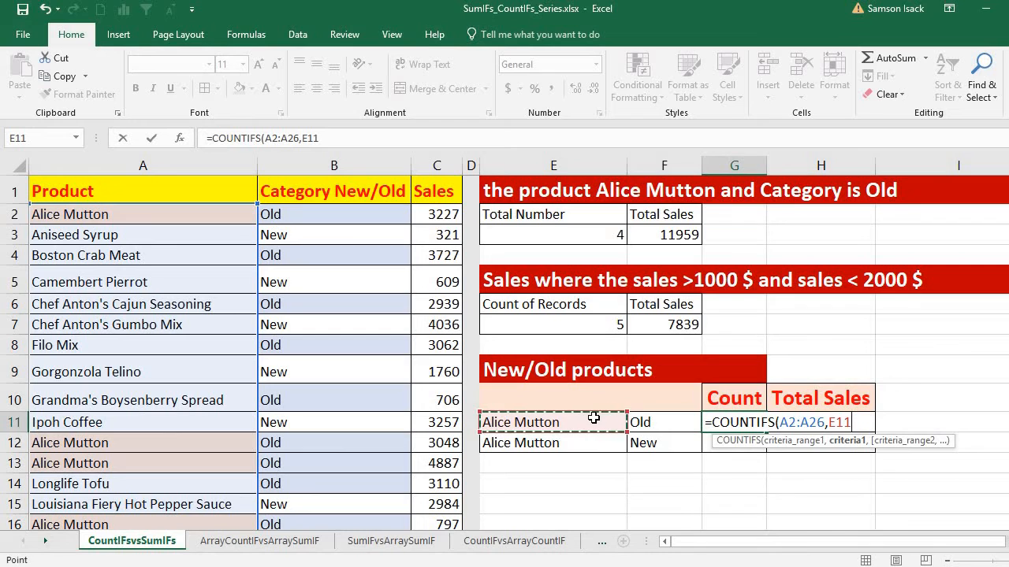
pyautogui.write(',')
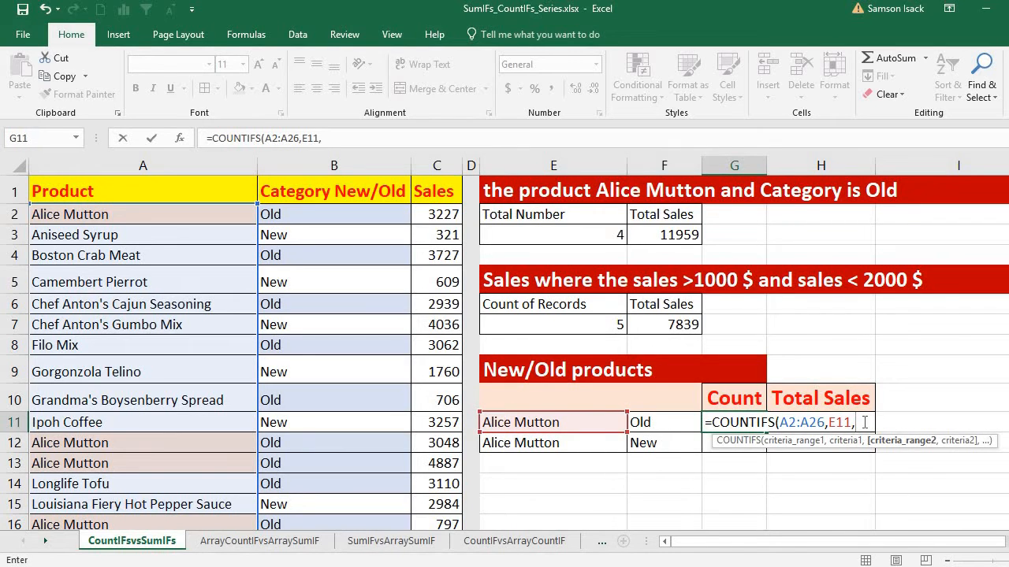
pyautogui.click(335, 214)
pyautogui.hotkey('ctrl', 'shift', 'Down')
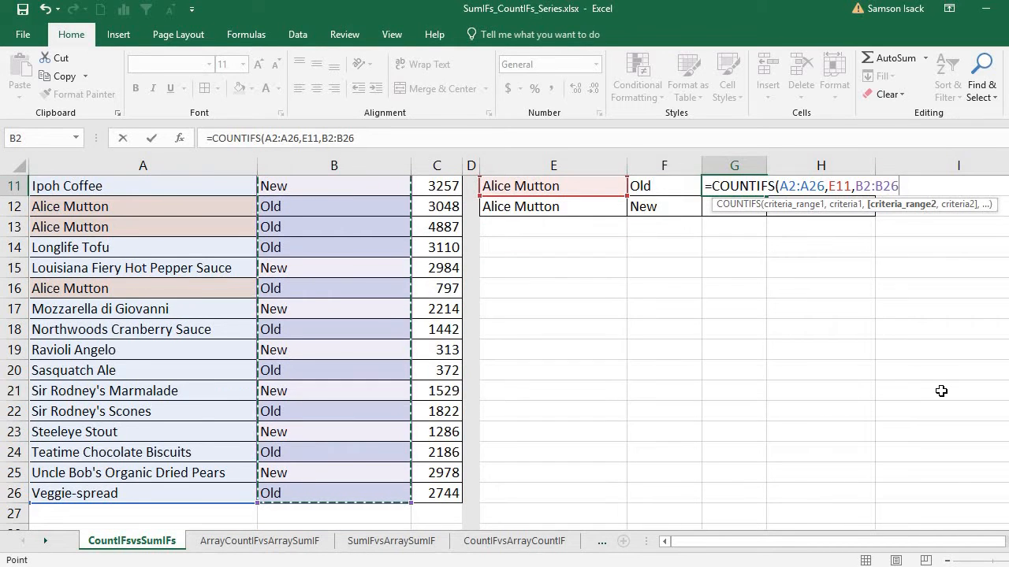
pyautogui.press('BackSpace')
pyautogui.press('BackSpace')
pyautogui.press('BackSpace')
pyautogui.press('BackSpace')
pyautogui.press('BackSpace')
pyautogui.press('BackSpace')
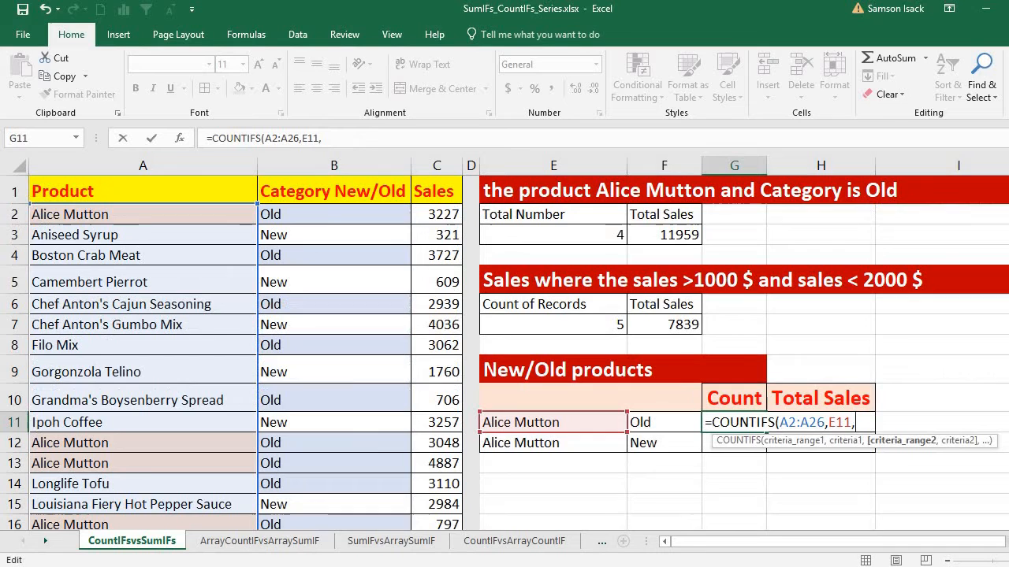
# Add B2:B26 as the second criteria range with cell F11 as its criterion and complete the COUNTIFS formula in G11
pyautogui.click(322, 214)
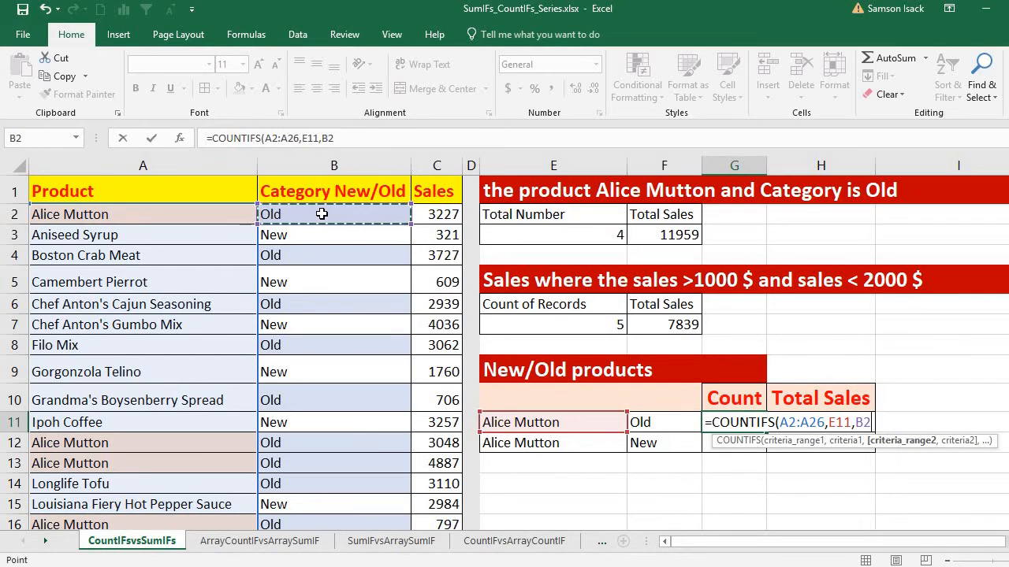
pyautogui.moveTo(322, 215); pyautogui.dragTo(329, 495)
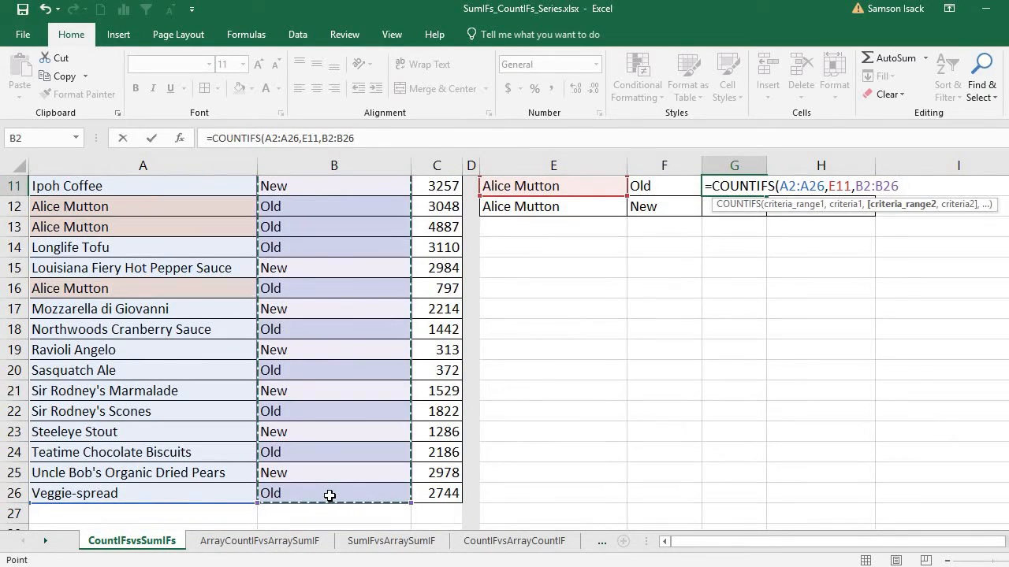
pyautogui.write(',')
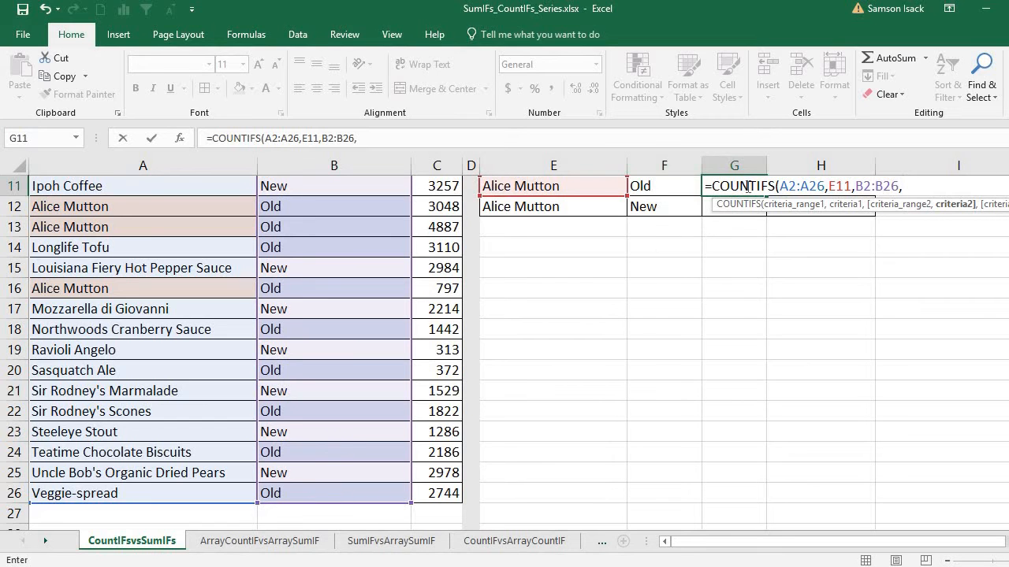
pyautogui.scroll(1, 741, 331)
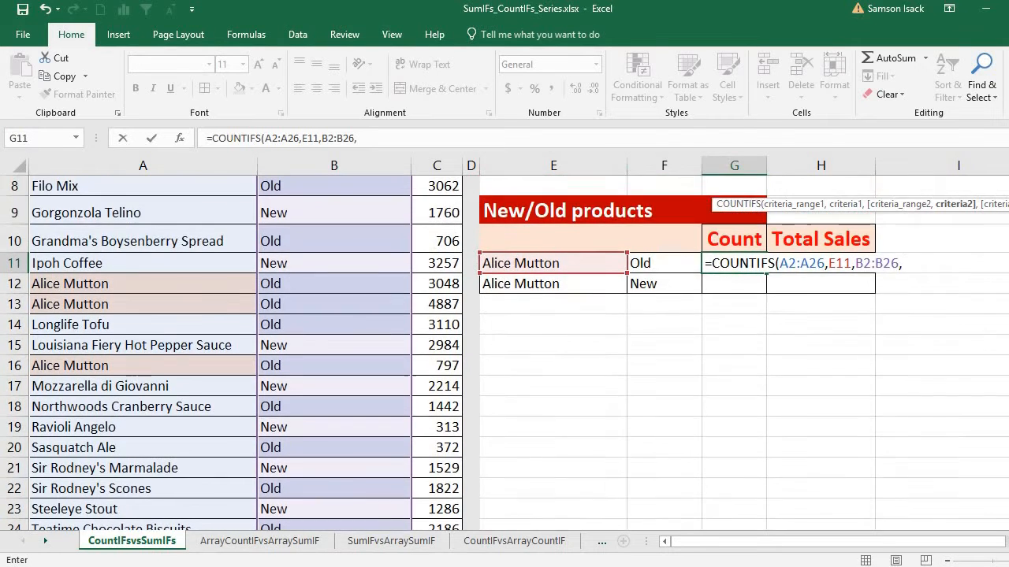
pyautogui.click(662, 263)
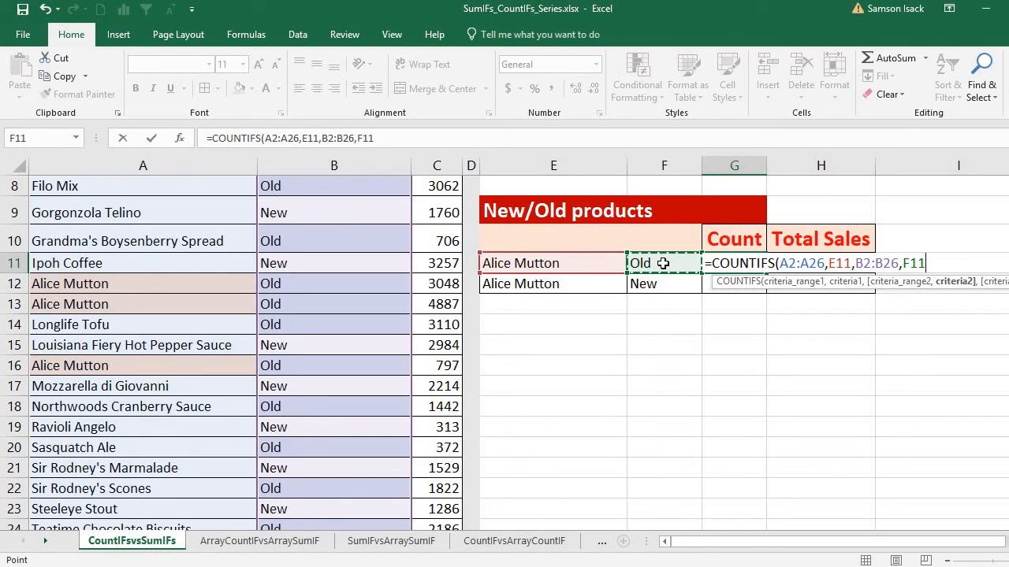
pyautogui.write(')')
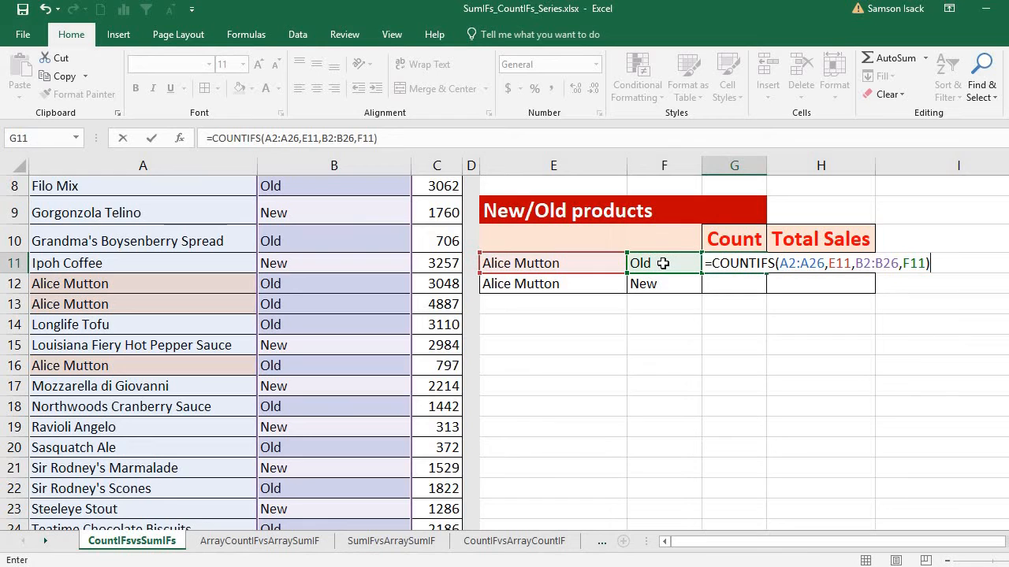
pyautogui.press('Return')
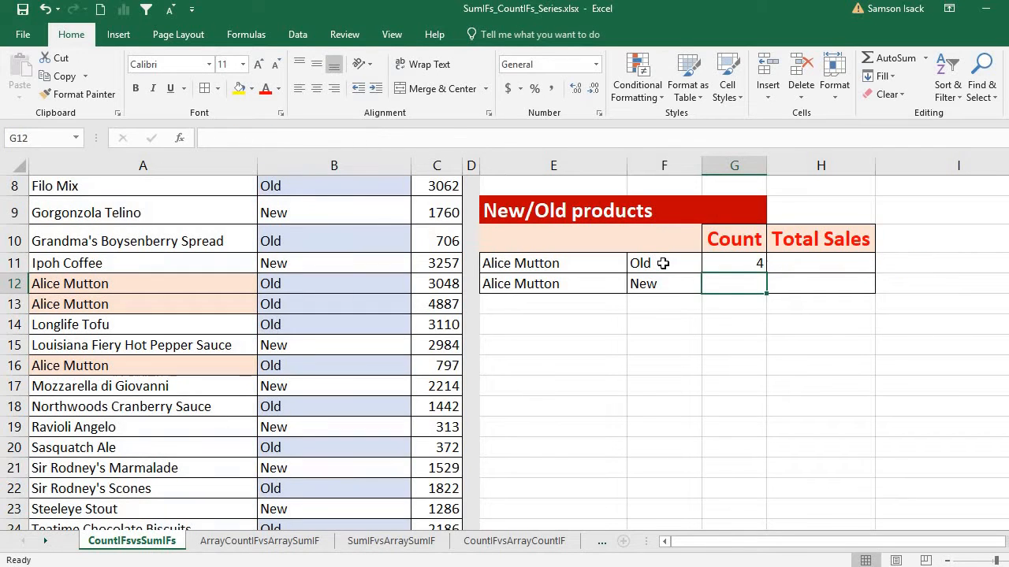
pyautogui.click(742, 262)
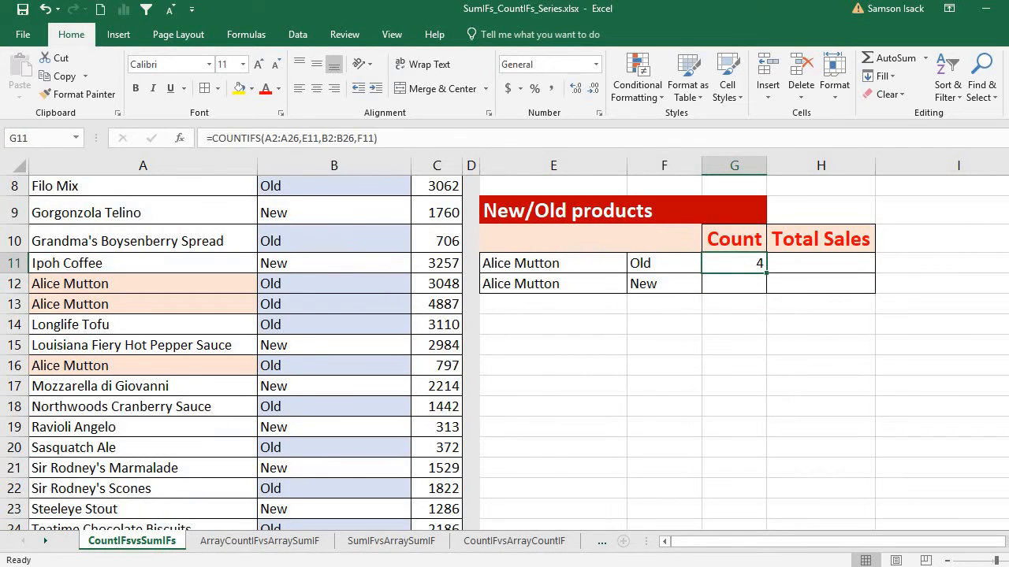
# Begin a SUMIFS formula in H11 for the Old products' total sales, correcting the misspelled function name
pyautogui.scroll(3, 1001, 296)
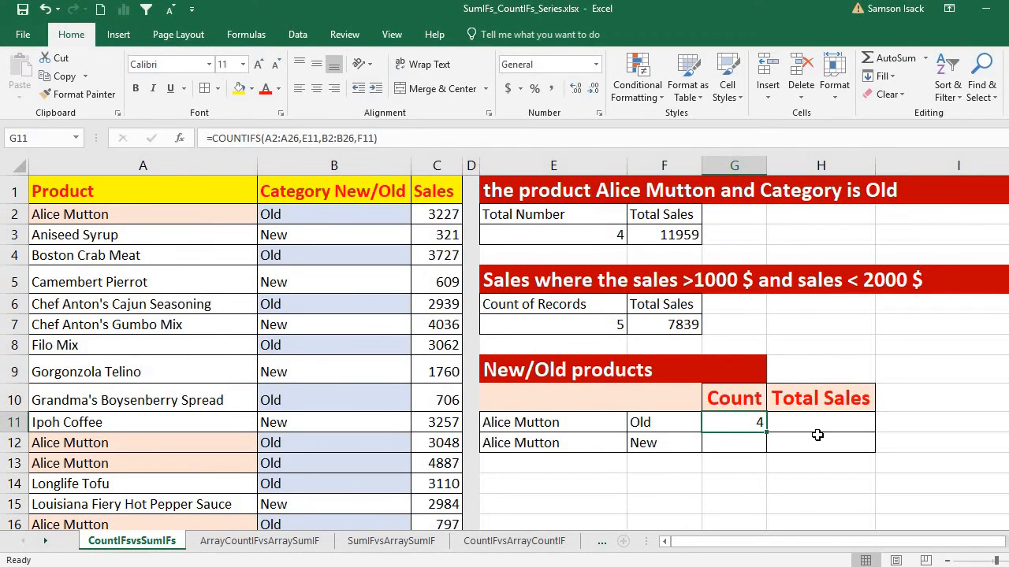
pyautogui.click(820, 423)
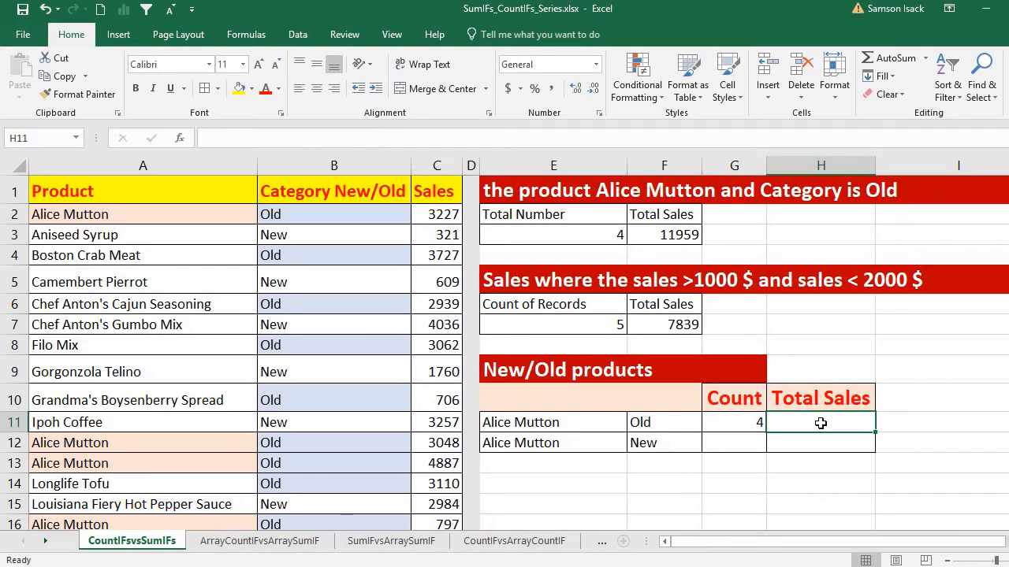
pyautogui.write('=')
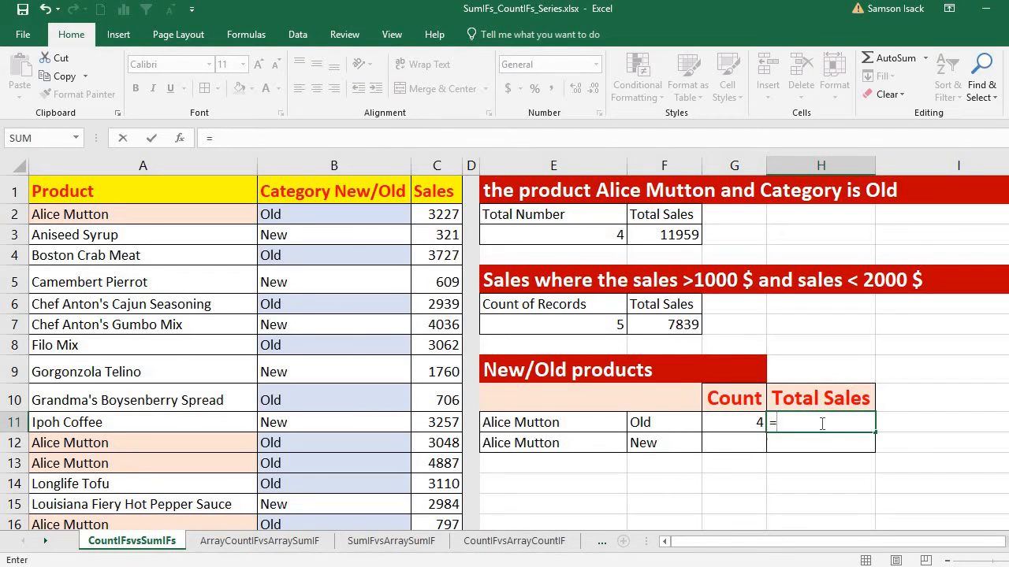
pyautogui.write('sUNIFS(')
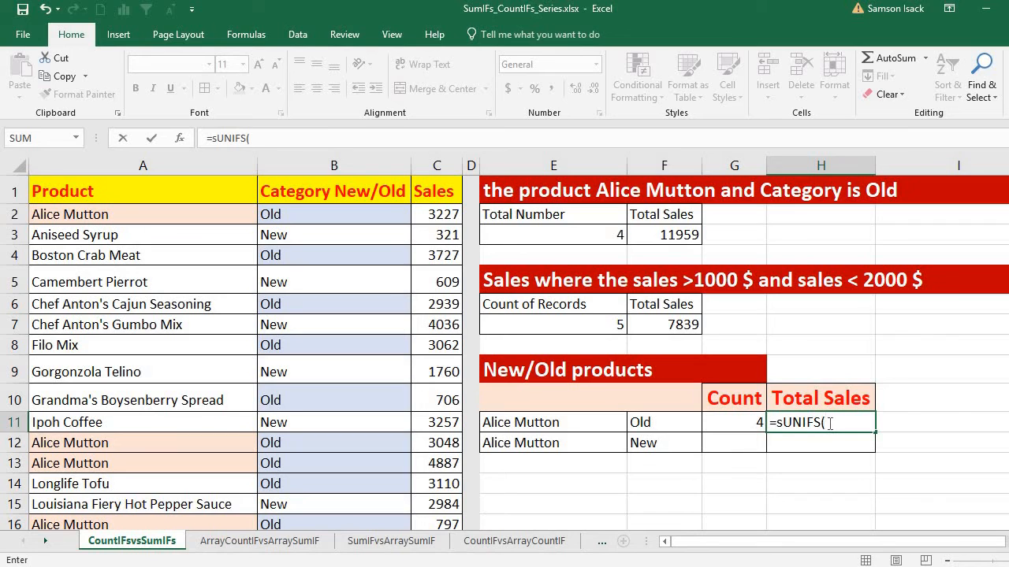
pyautogui.click(801, 422)
pyautogui.press('BackSpace')
pyautogui.press('BackSpace')
pyautogui.press('BackSpace')
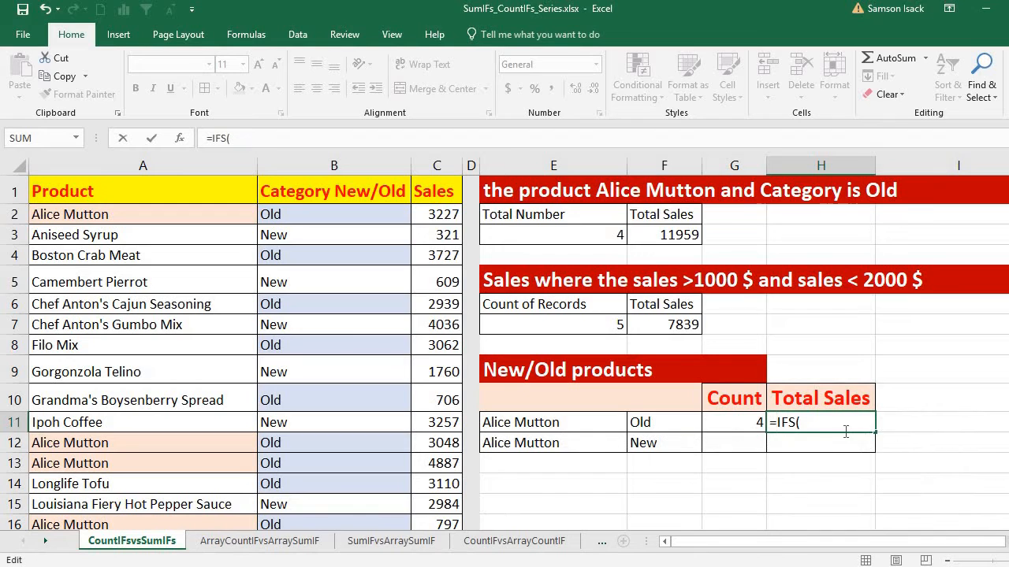
pyautogui.write('s')
pyautogui.press('BackSpace')
pyautogui.write('SUM')
pyautogui.click(849, 425)
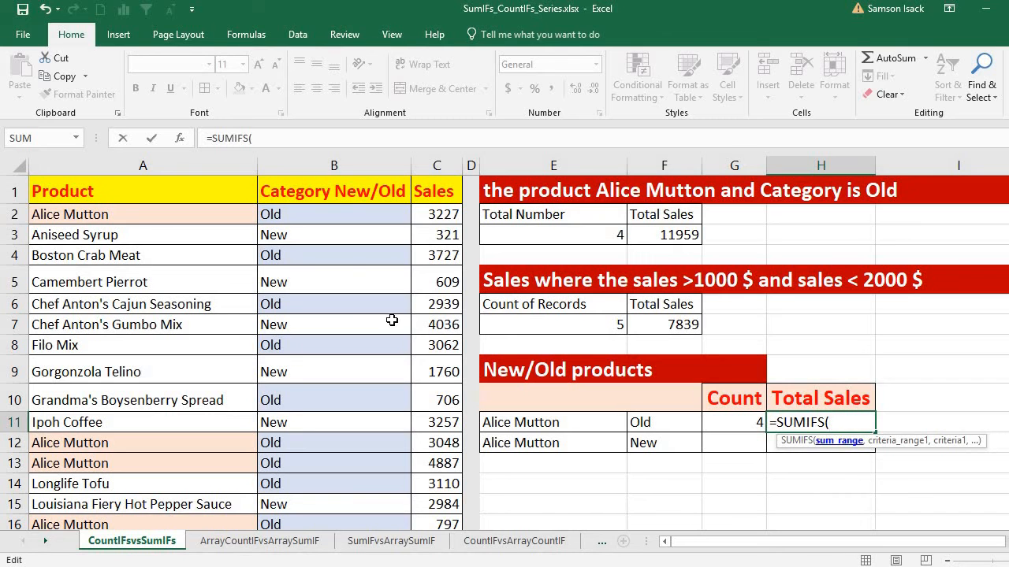
# Set C2:C26 as the sum range and A2:A26 as the first criteria range with cell E11 as its criterion
pyautogui.moveTo(443, 211); pyautogui.dragTo(446, 496)
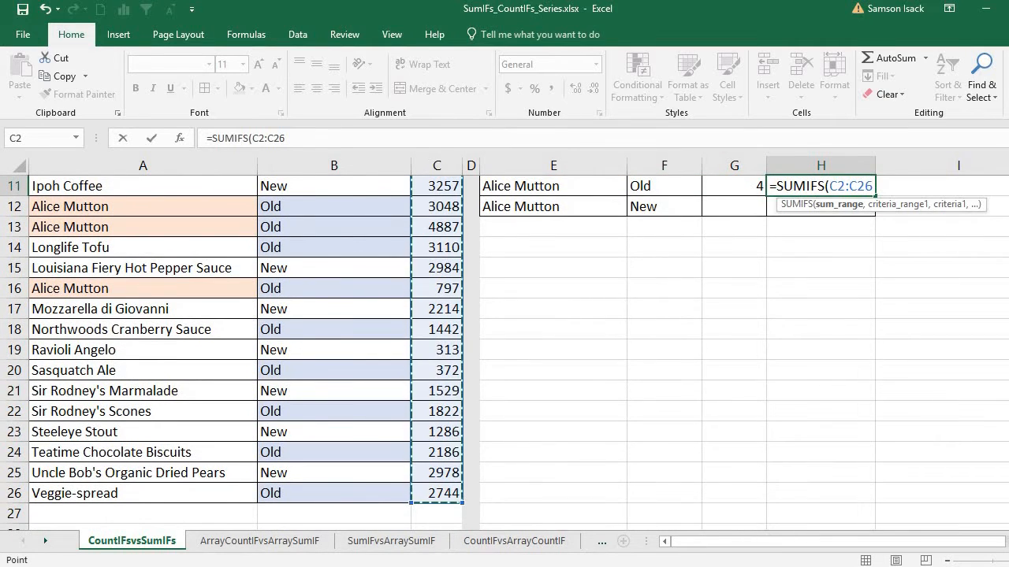
pyautogui.scroll(4, 504, 347)
pyautogui.write(',')
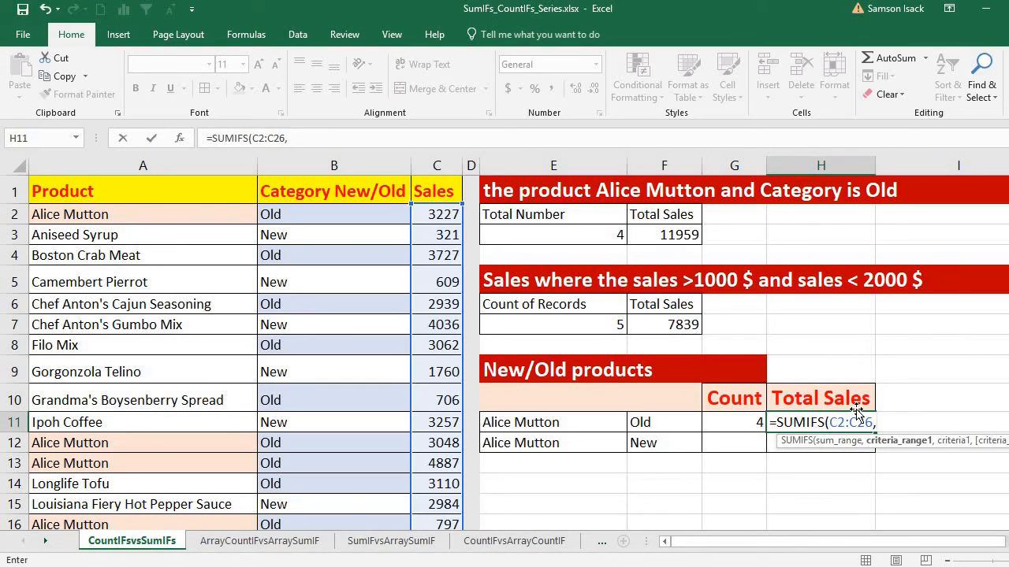
pyautogui.moveTo(226, 214); pyautogui.dragTo(209, 496)
pyautogui.write(',')
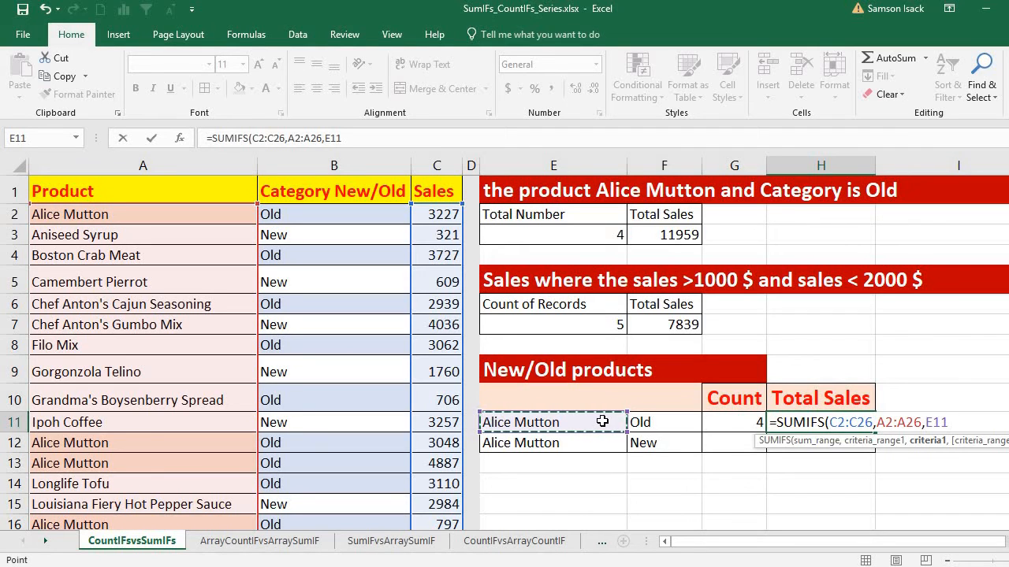
pyautogui.write(',')
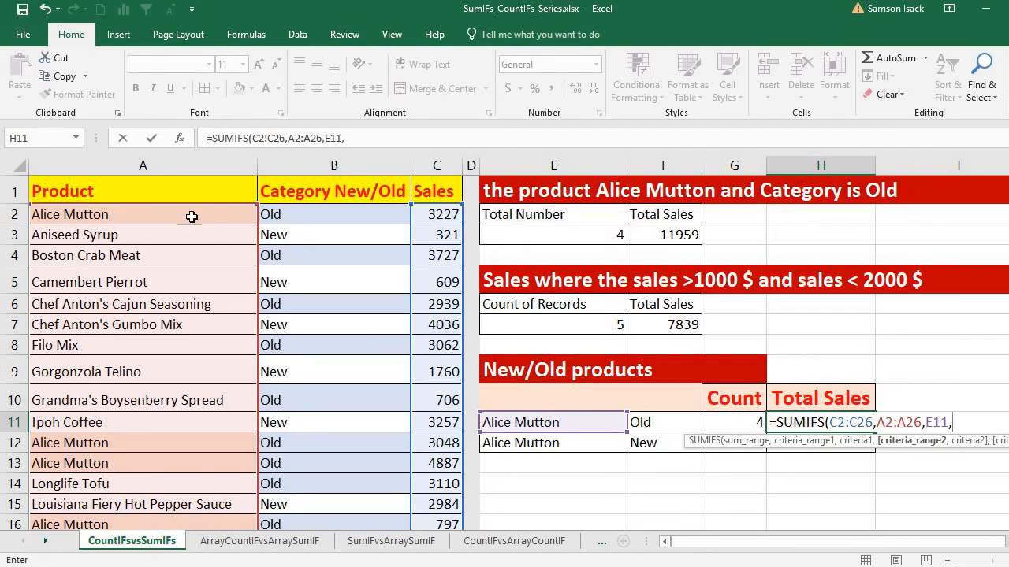
# Add B2:B26 as the second criteria range with cell F11 as its criterion and complete the SUMIFS formula in H11
pyautogui.moveTo(310, 212); pyautogui.dragTo(334, 494)
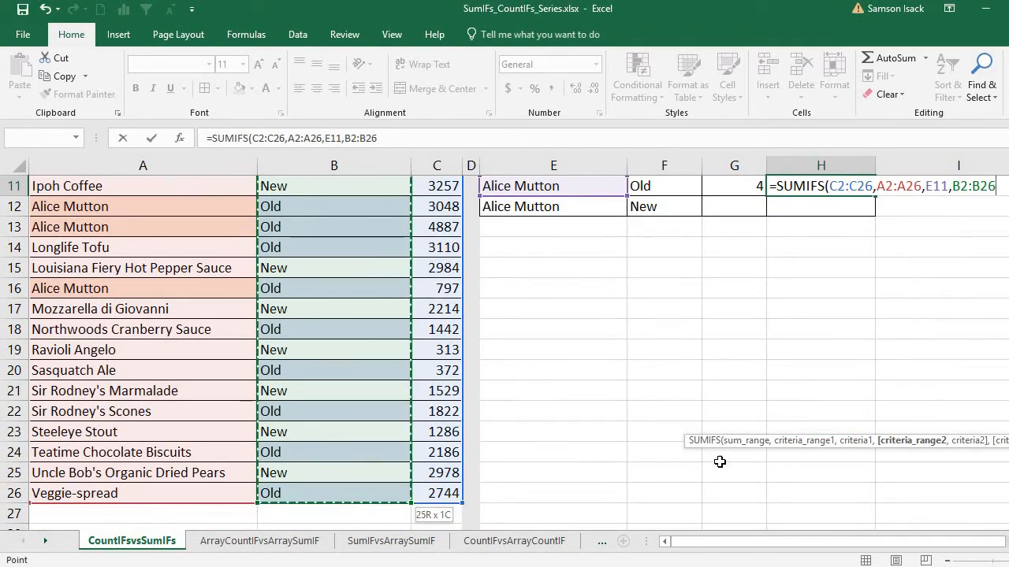
pyautogui.scroll(4, 355, 497)
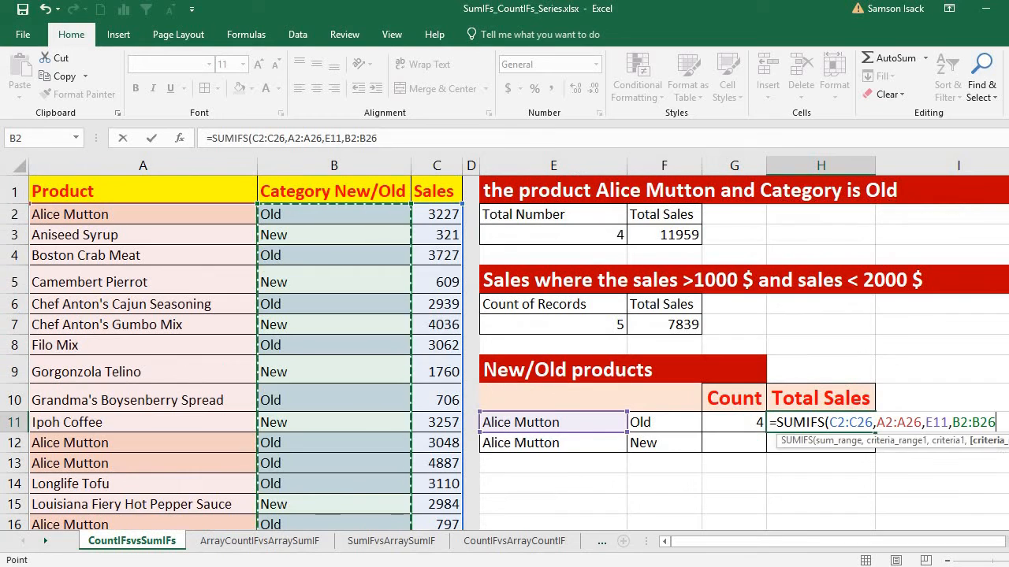
pyautogui.write(',')
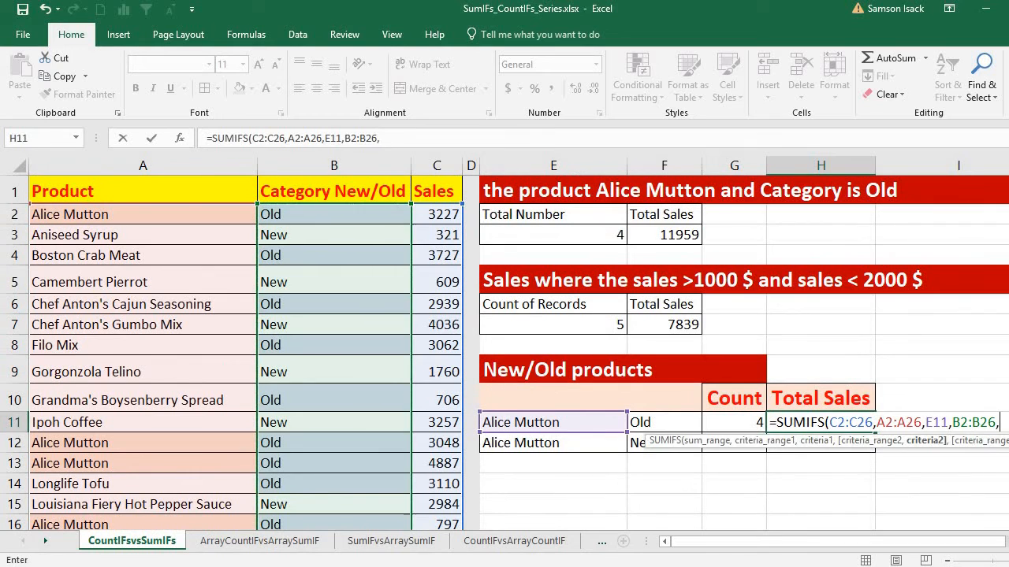
pyautogui.click(691, 423)
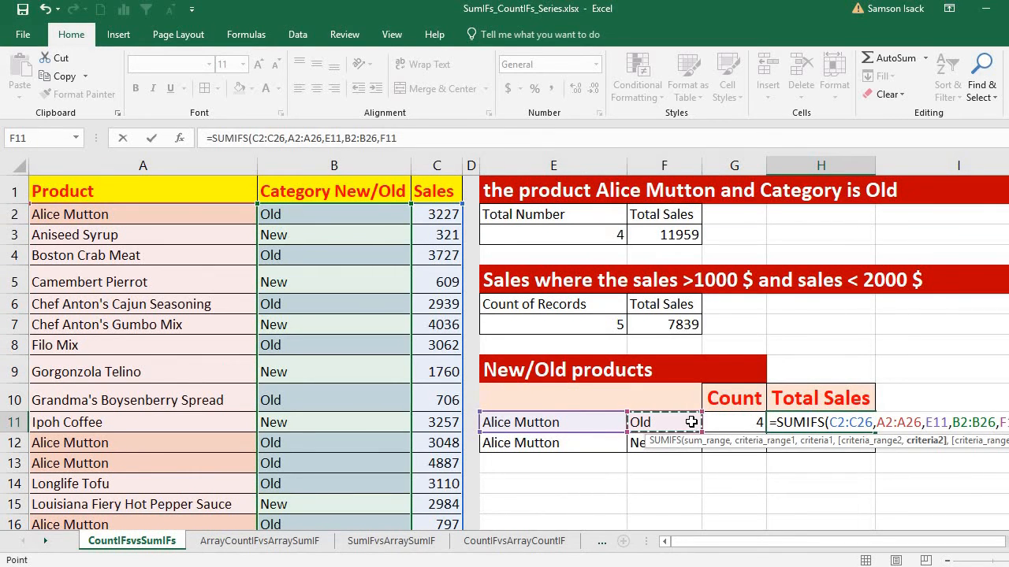
pyautogui.write(')')
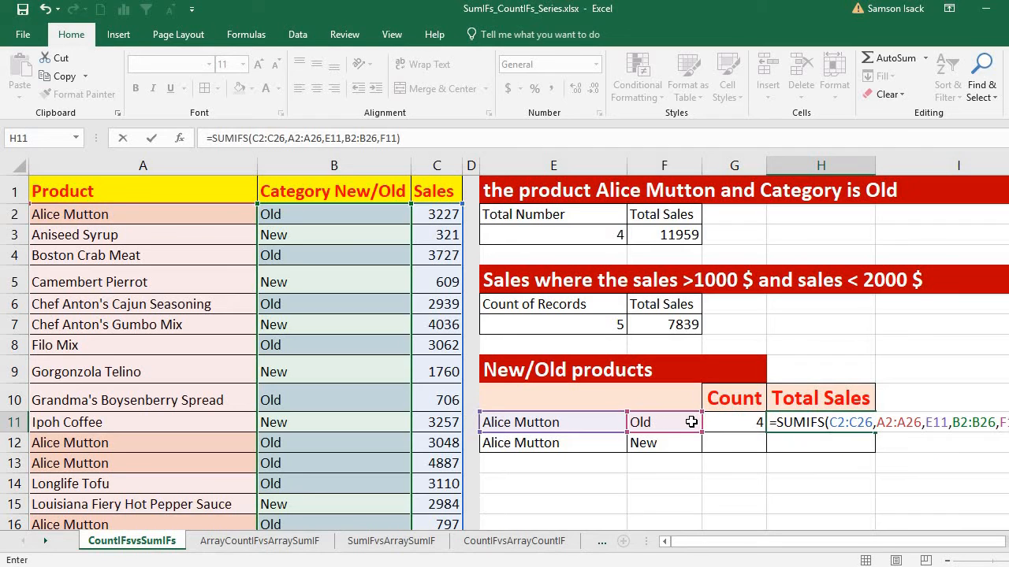
pyautogui.press('Return')
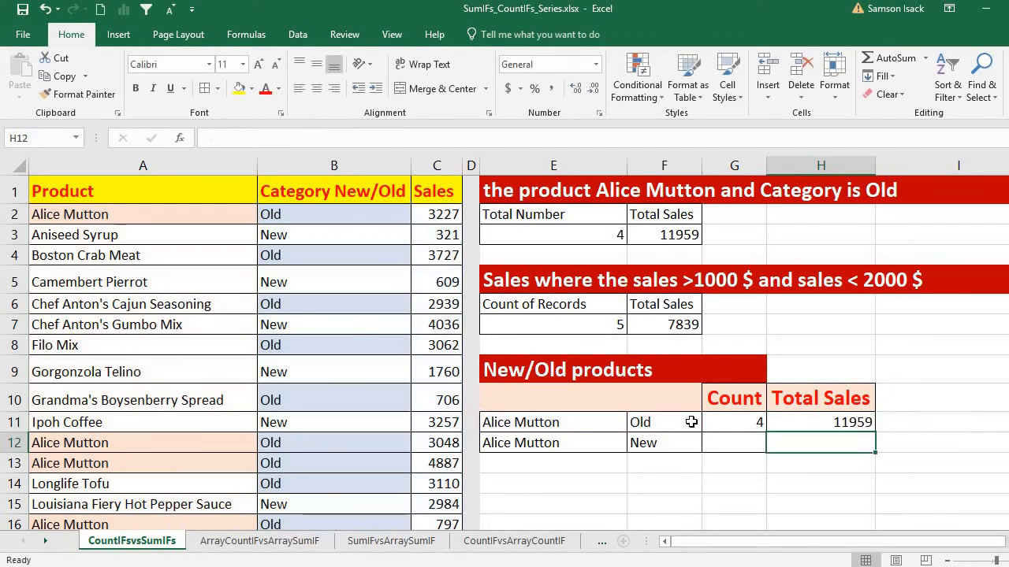
# Compare the Old products' total in H11 with the earlier Alice Mutton count and total sales in E3 and F3
pyautogui.click(832, 421)
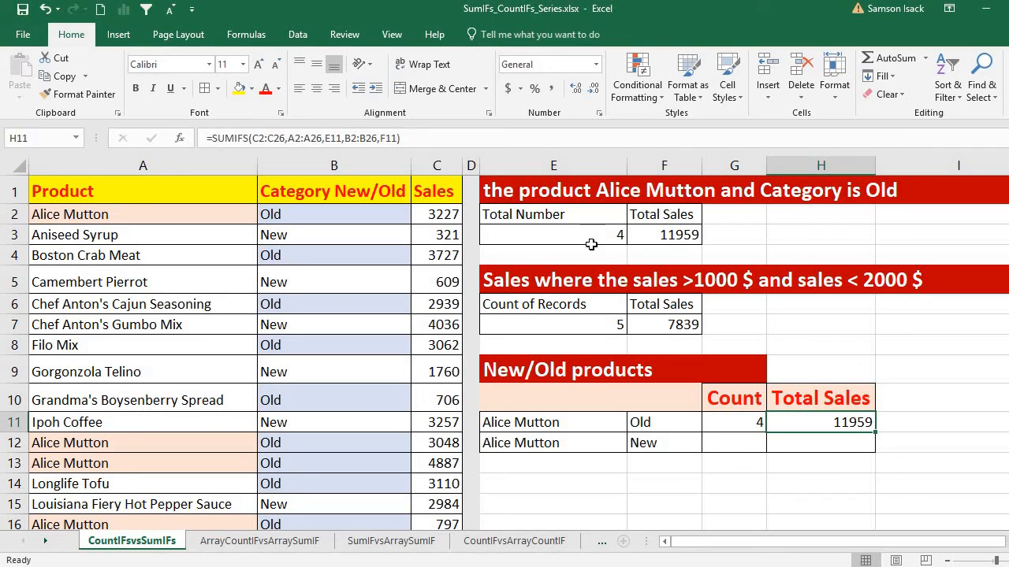
pyautogui.click(593, 238)
pyautogui.moveTo(699, 235); pyautogui.dragTo(700, 237)
# Start a COUNTIFS formula in G12 with A2:A26 as the first criteria range and cell E12 as its criterion
pyautogui.click(739, 441)
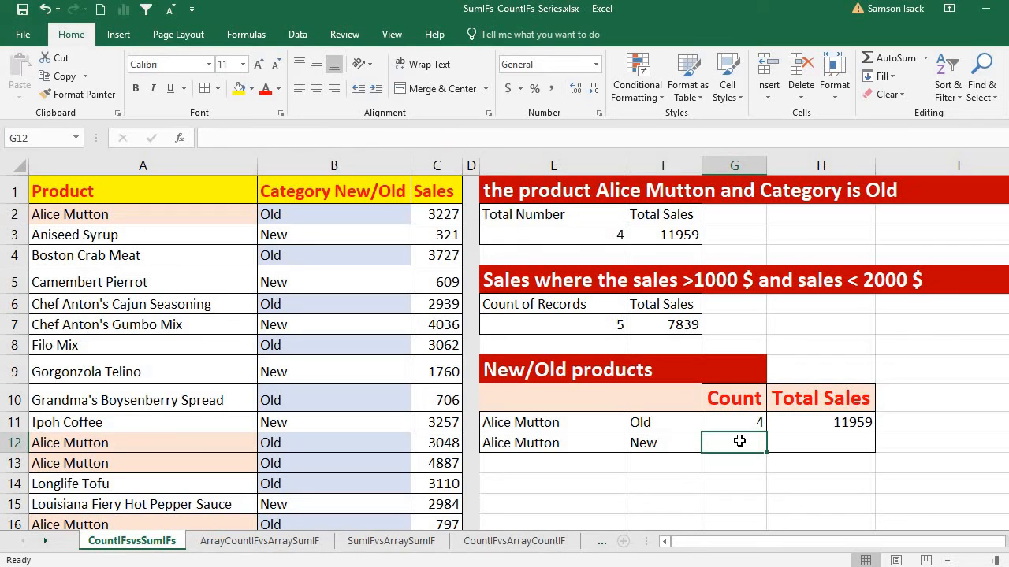
pyautogui.write('=')
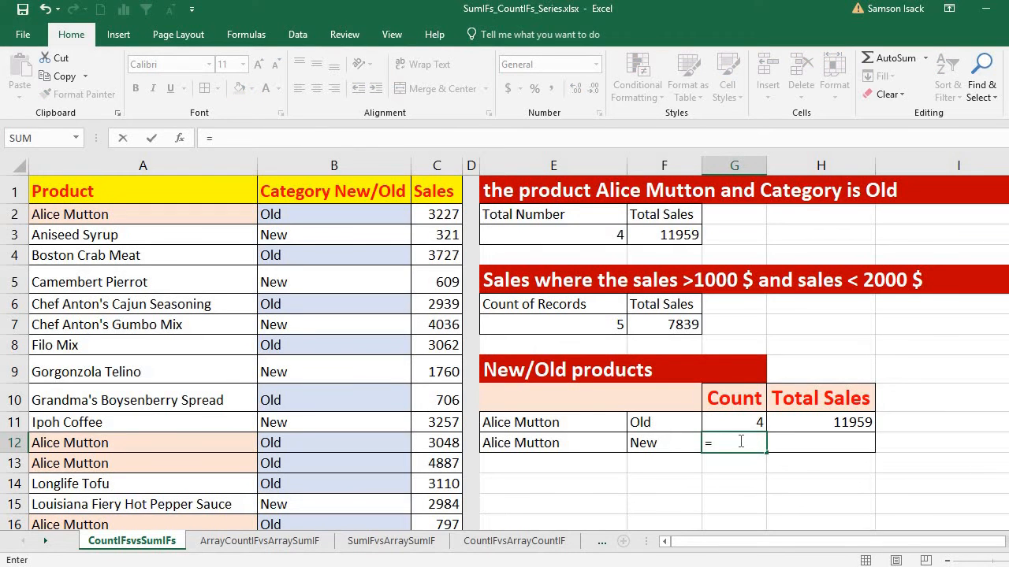
pyautogui.write('cOUNT')
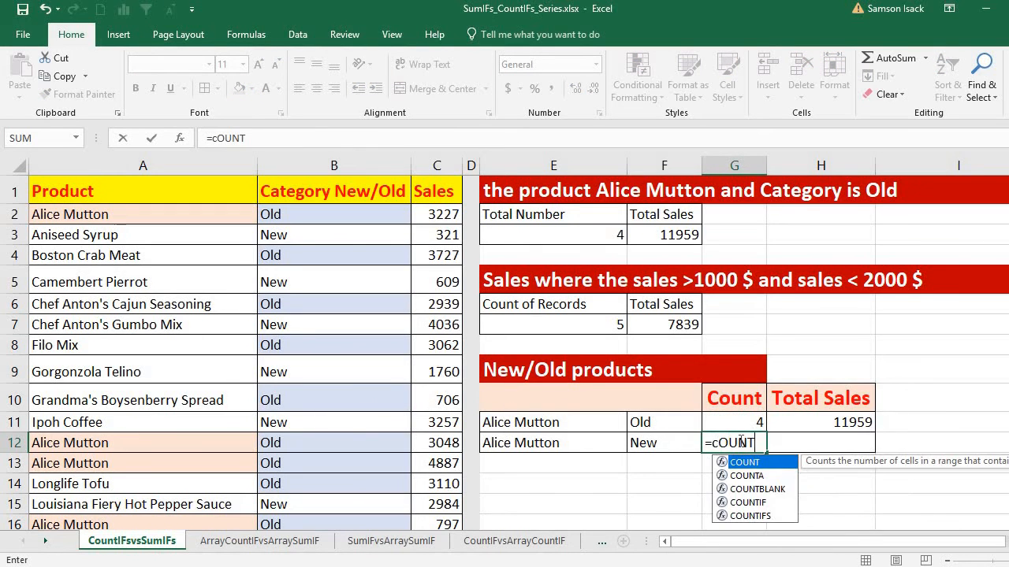
pyautogui.write('IFS')
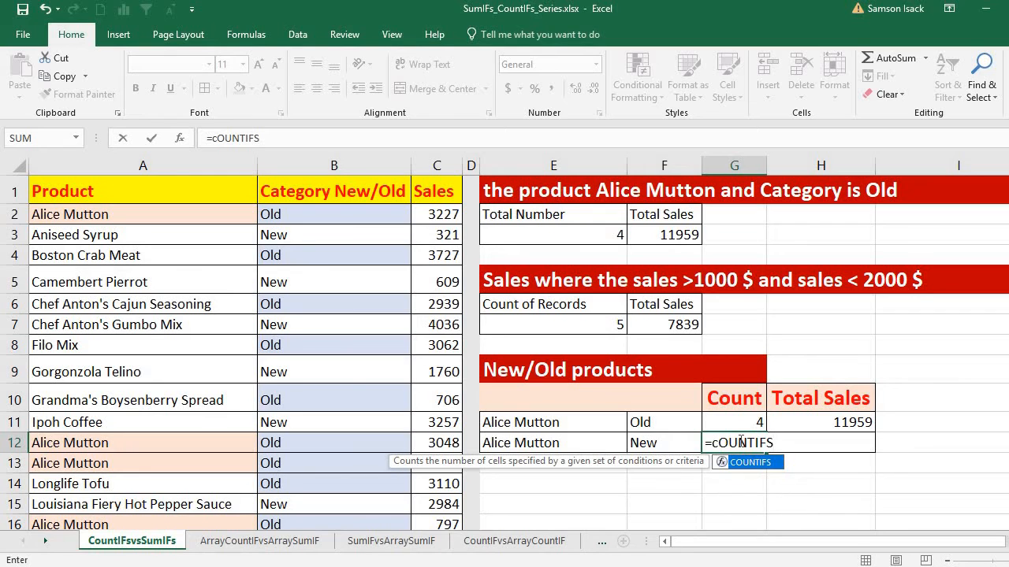
pyautogui.write('(')
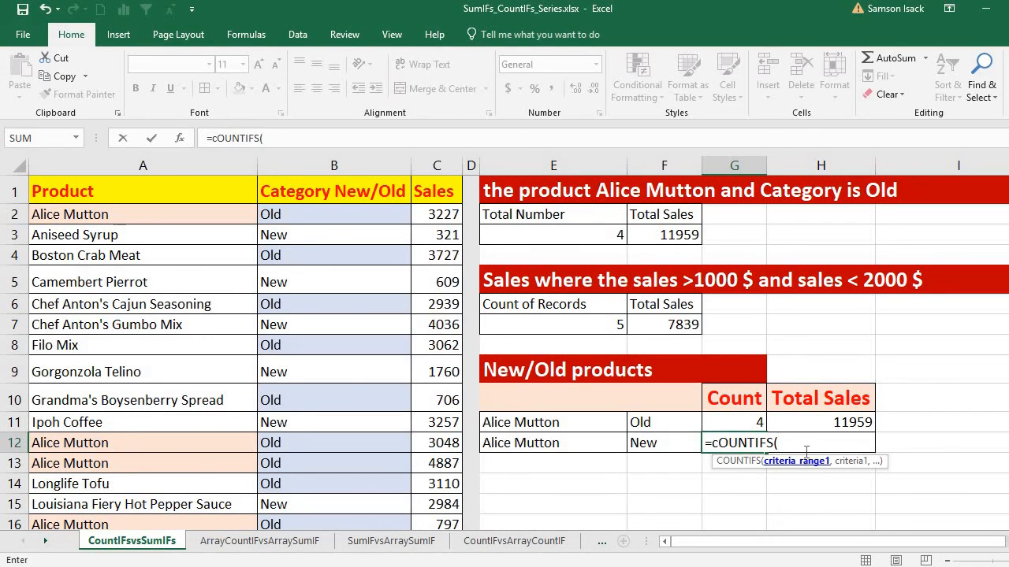
pyautogui.moveTo(182, 217); pyautogui.dragTo(189, 496)
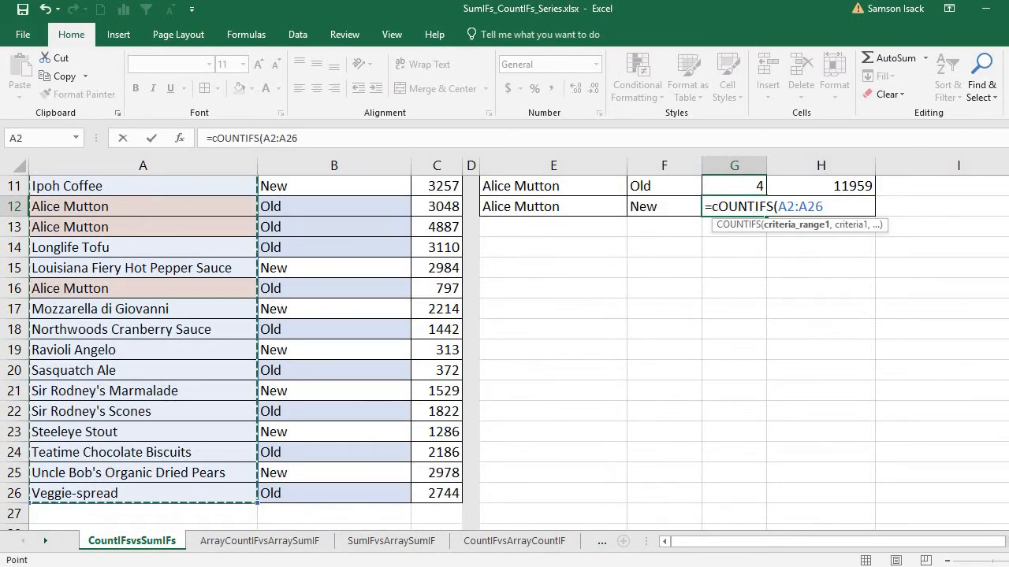
pyautogui.scroll(4, 231, 346)
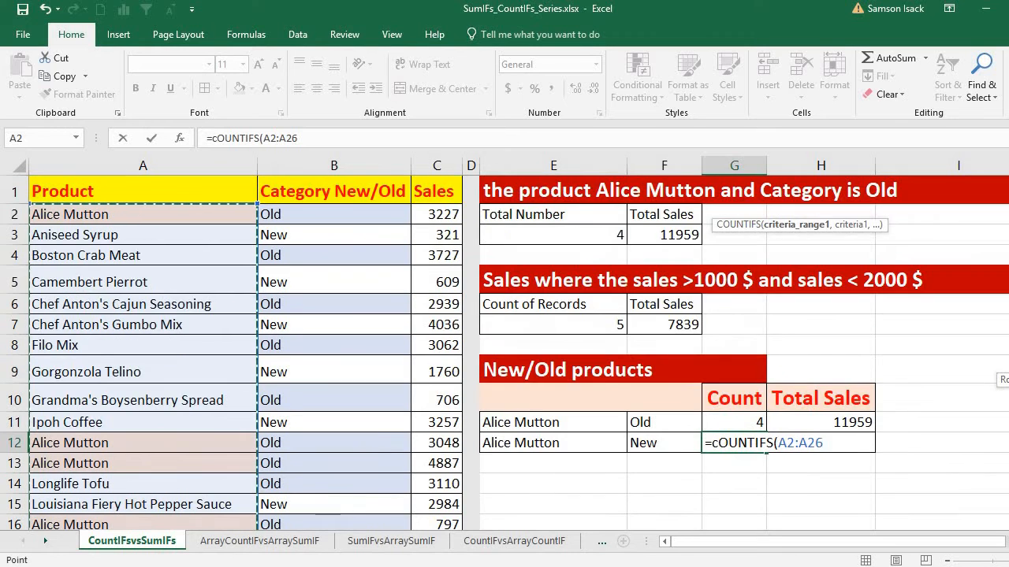
pyautogui.write(',')
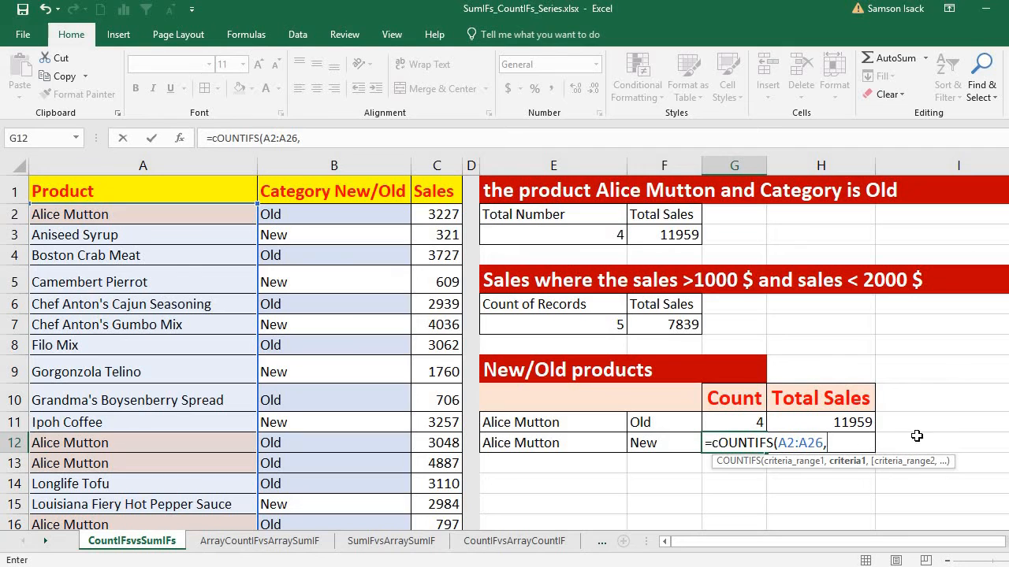
pyautogui.click(552, 443)
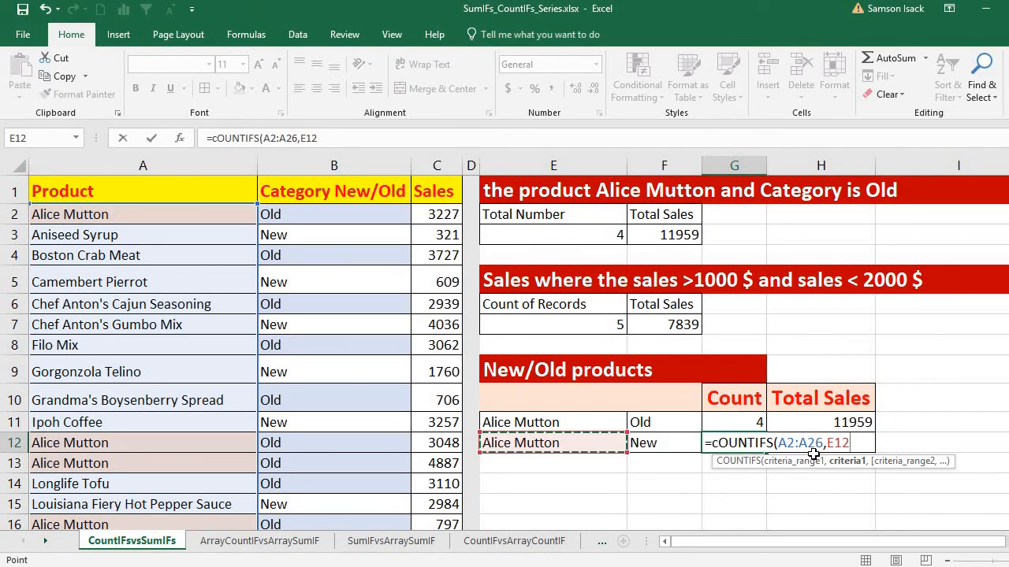
pyautogui.write(',')
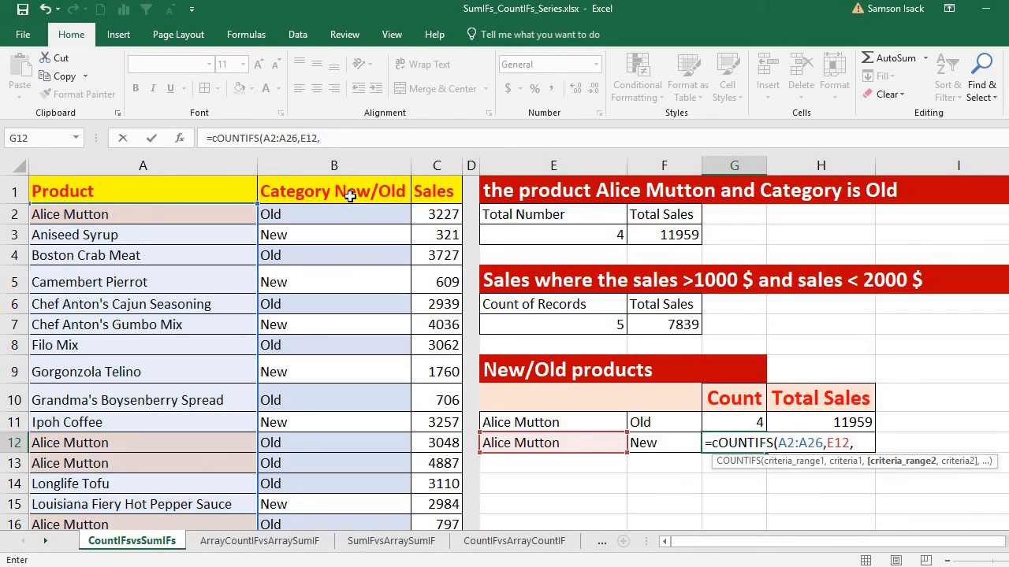
# Add B2:B26 as the second criteria range with cell F12 as its criterion and complete the COUNTIFS formula in G12
pyautogui.moveTo(353, 216); pyautogui.dragTo(338, 490)
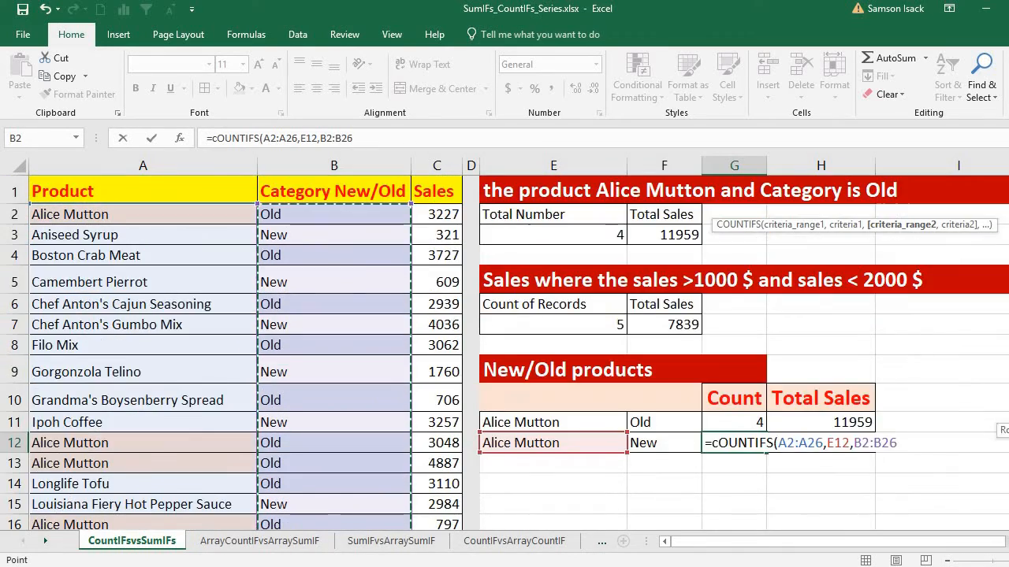
pyautogui.scroll(3, 339, 354)
pyautogui.write(',')
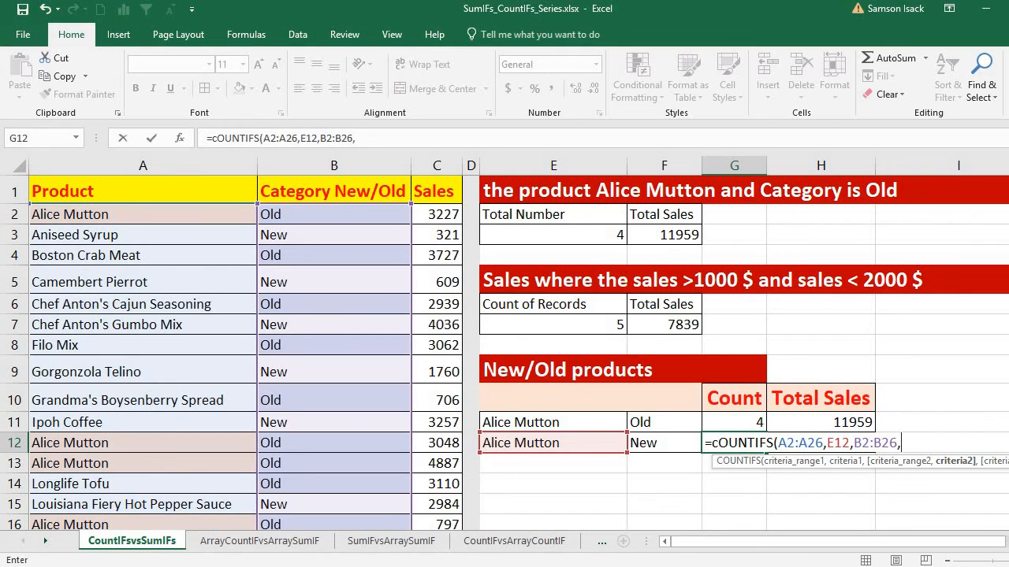
pyautogui.click(672, 442)
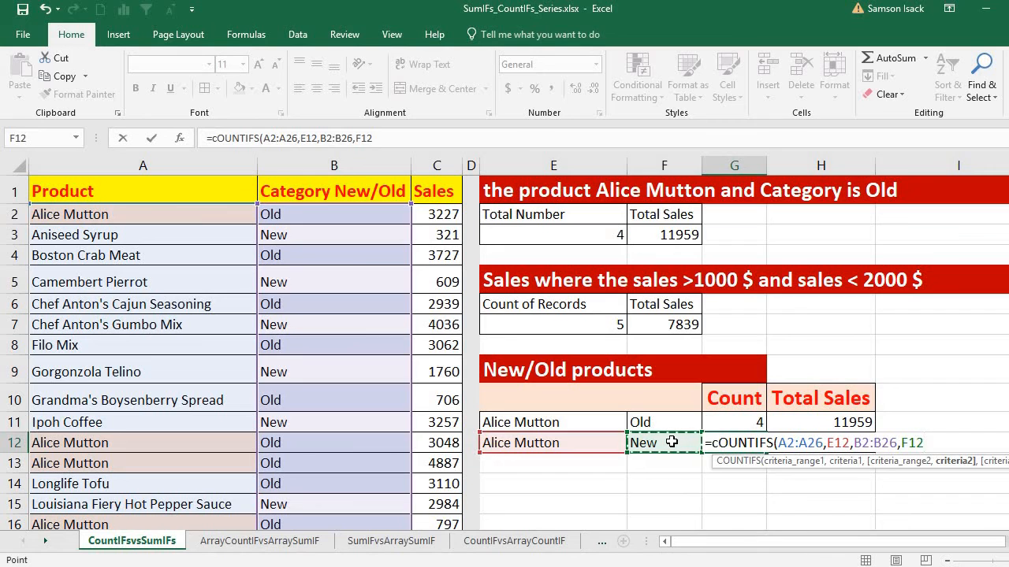
pyautogui.write(')')
pyautogui.press('Return')
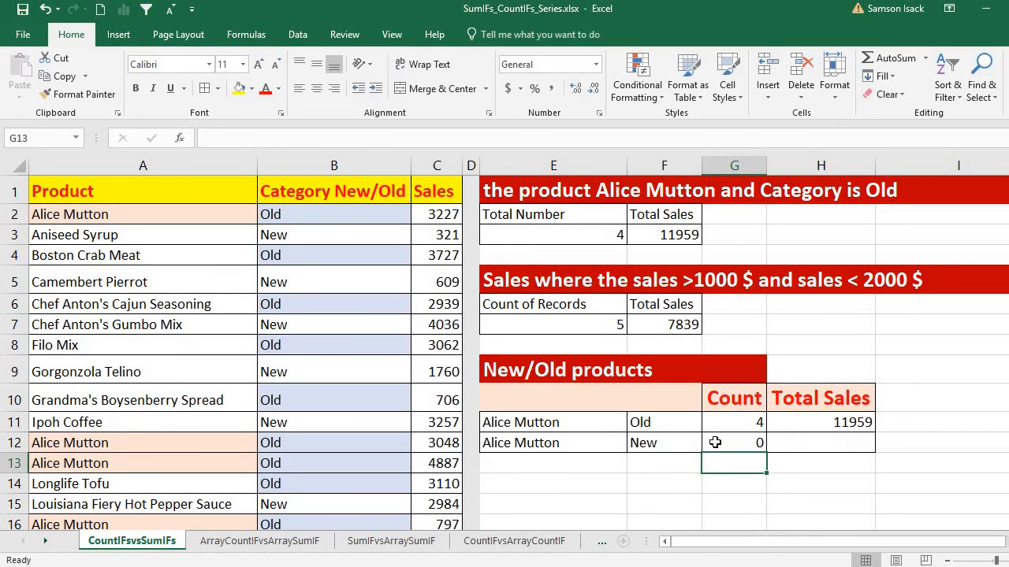
pyautogui.click(715, 443)
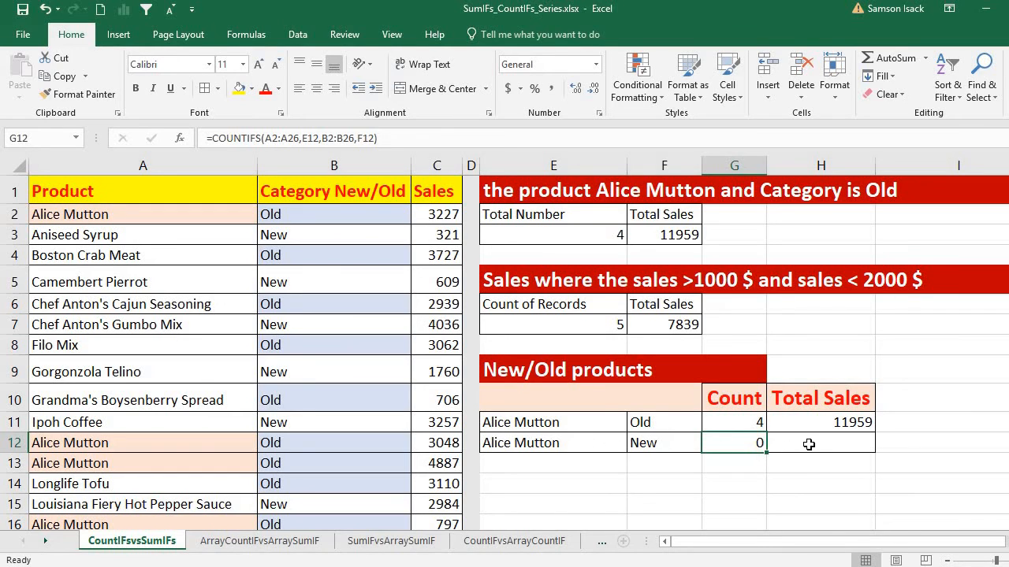
# Begin a SUMIFS formula in H12 for the New products' total sales, with C2:C26 as the sum range
pyautogui.click(809, 445)
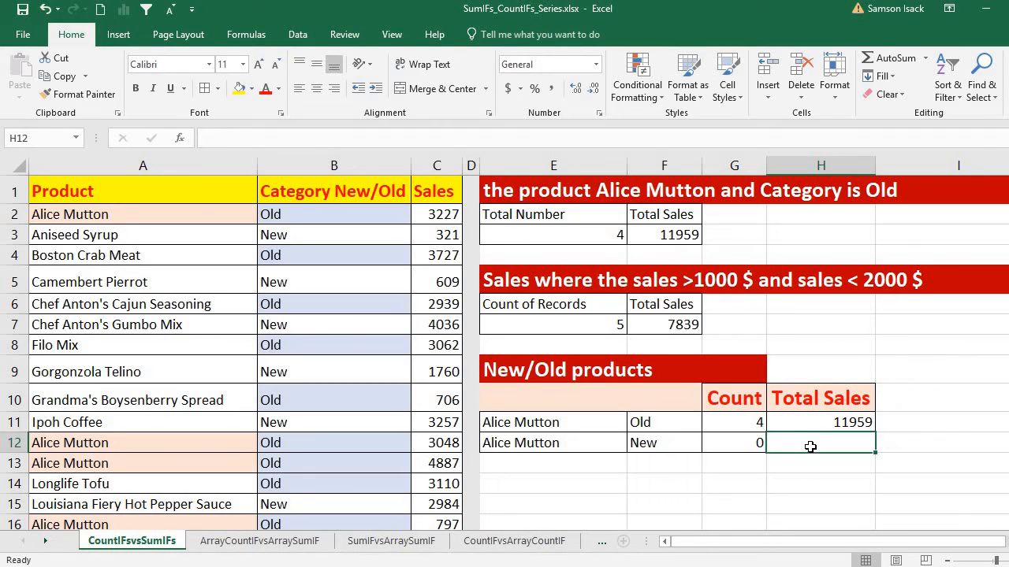
pyautogui.write('=')
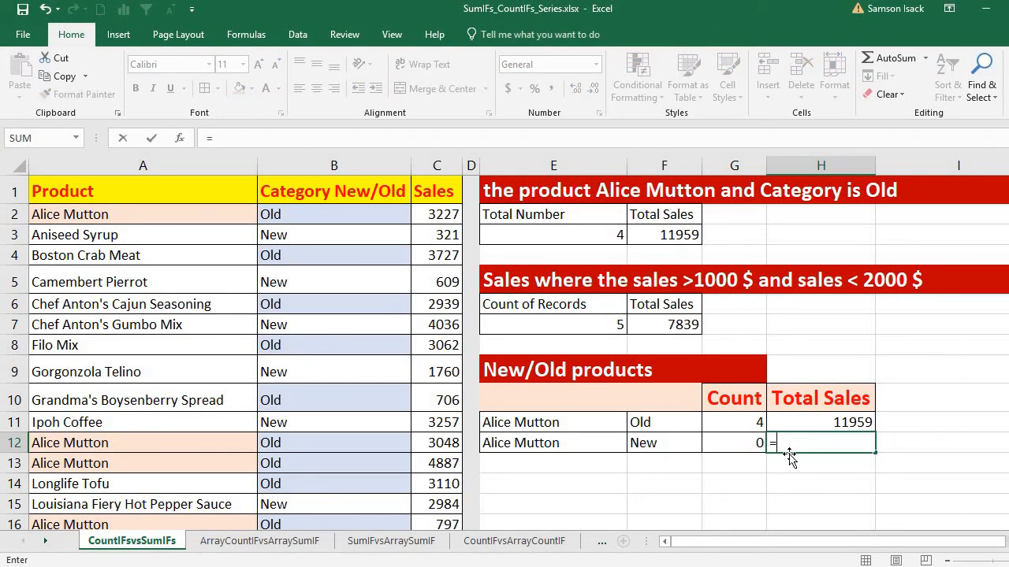
pyautogui.write('SUN')
pyautogui.press('BackSpace')
pyautogui.write('M')
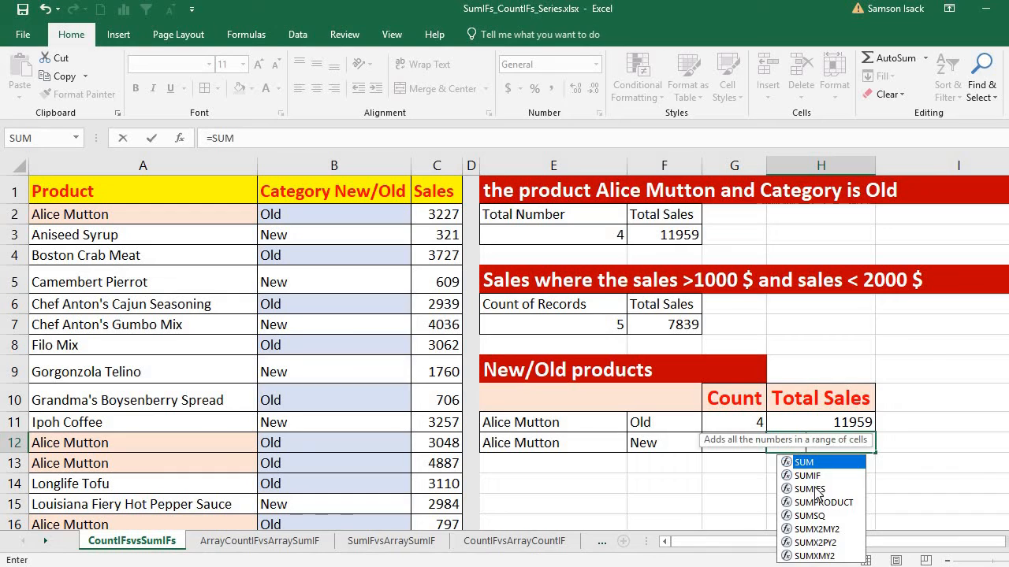
pyautogui.doubleClick(812, 489)
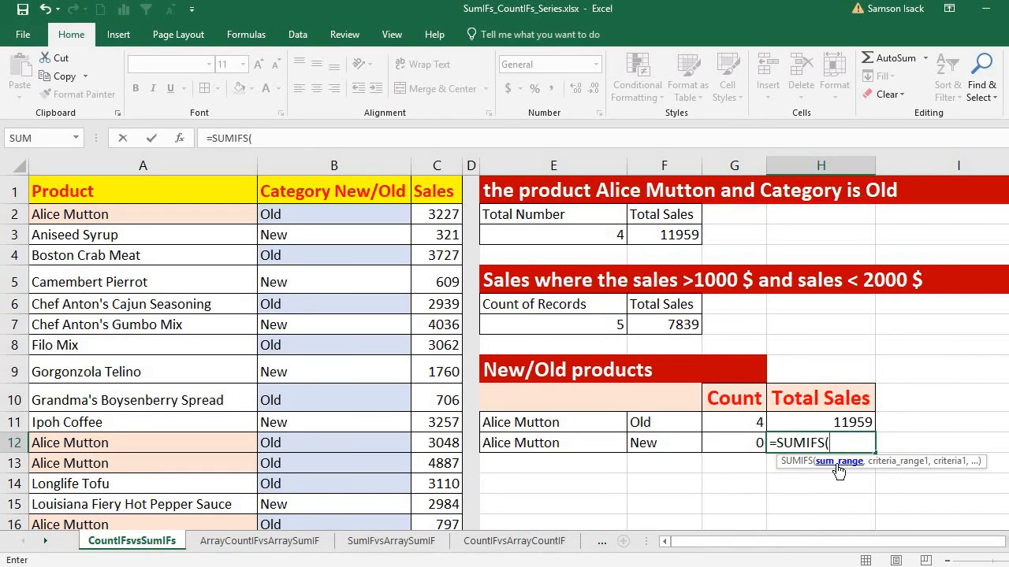
pyautogui.moveTo(436, 214); pyautogui.dragTo(446, 492)
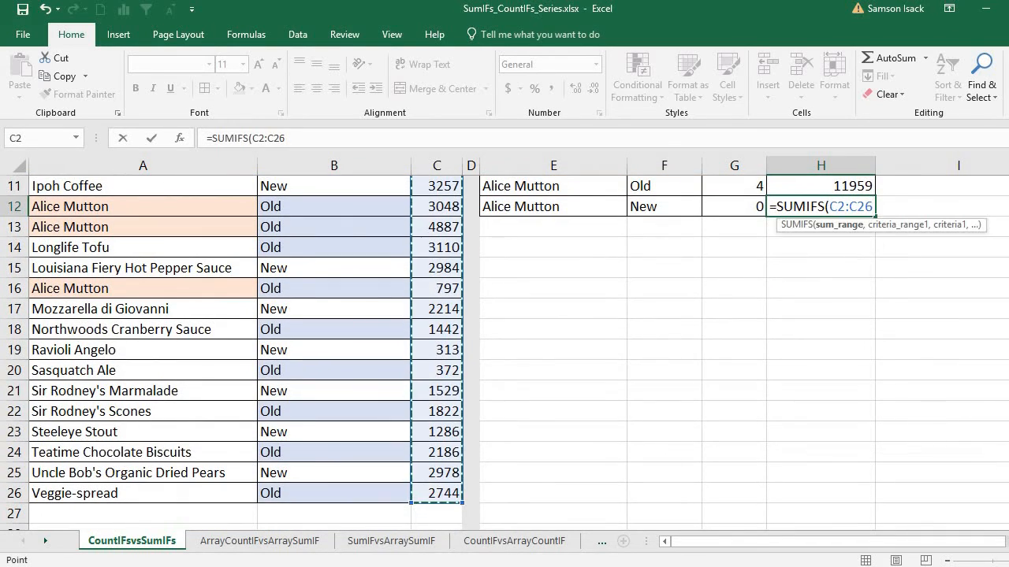
pyautogui.write(',')
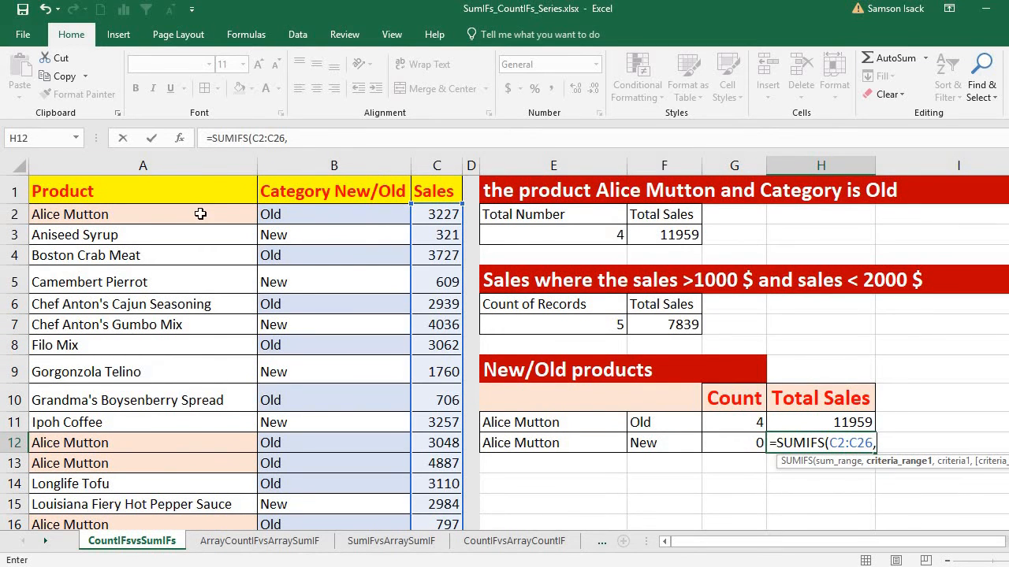
# Set A2:A26 as the first criteria range of the H12 formula with cell E12 as its criterion
pyautogui.moveTo(200, 214); pyautogui.dragTo(189, 494)
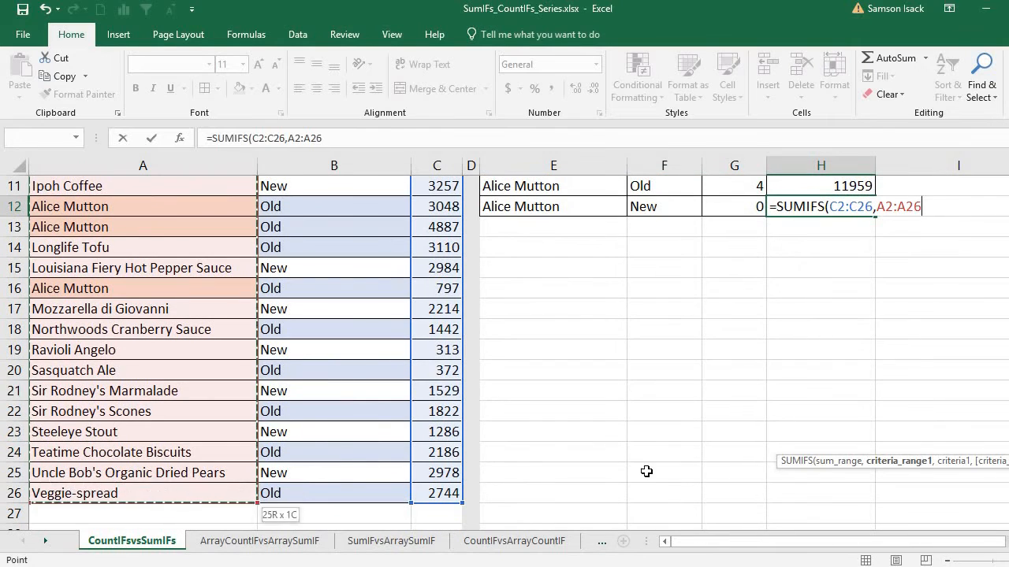
pyautogui.moveTo(1008, 384); pyautogui.dragTo(1008, 229)
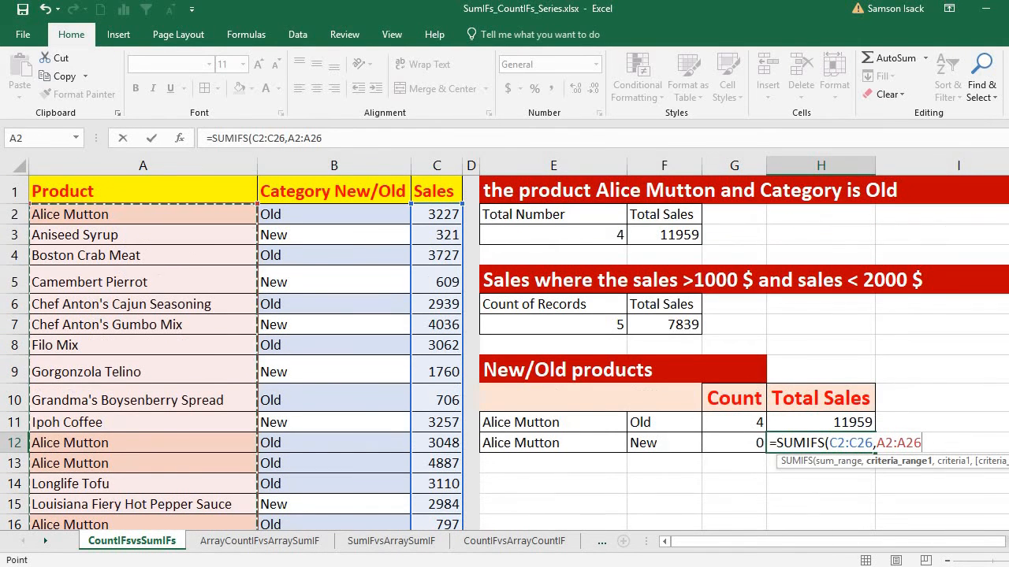
pyautogui.write(',')
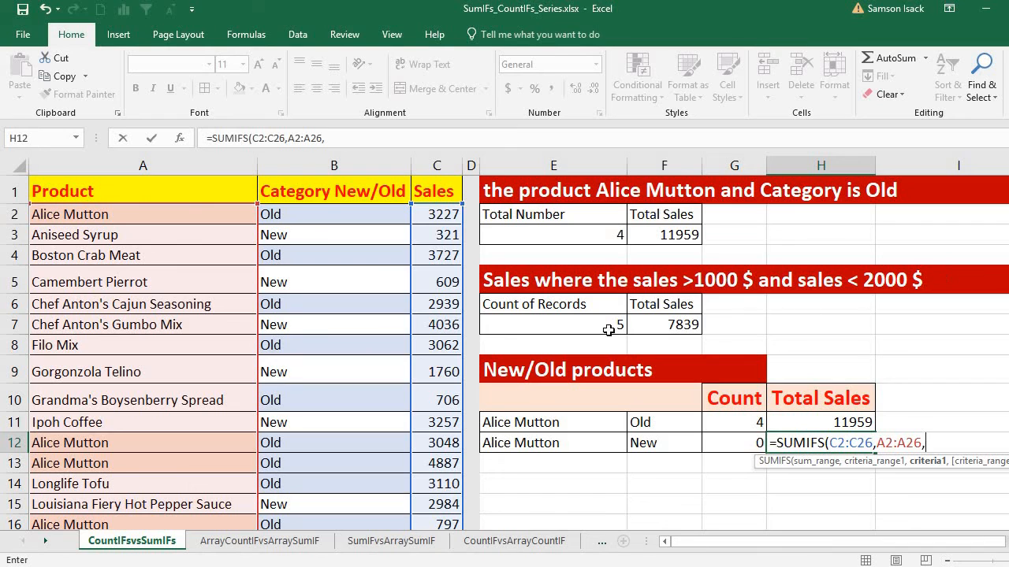
pyautogui.click(566, 443)
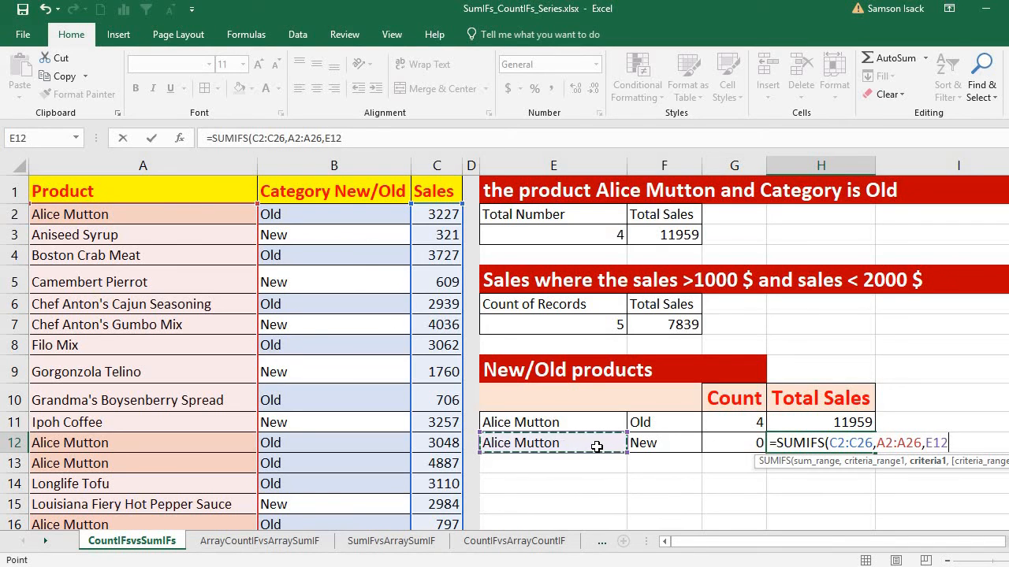
pyautogui.write(',')
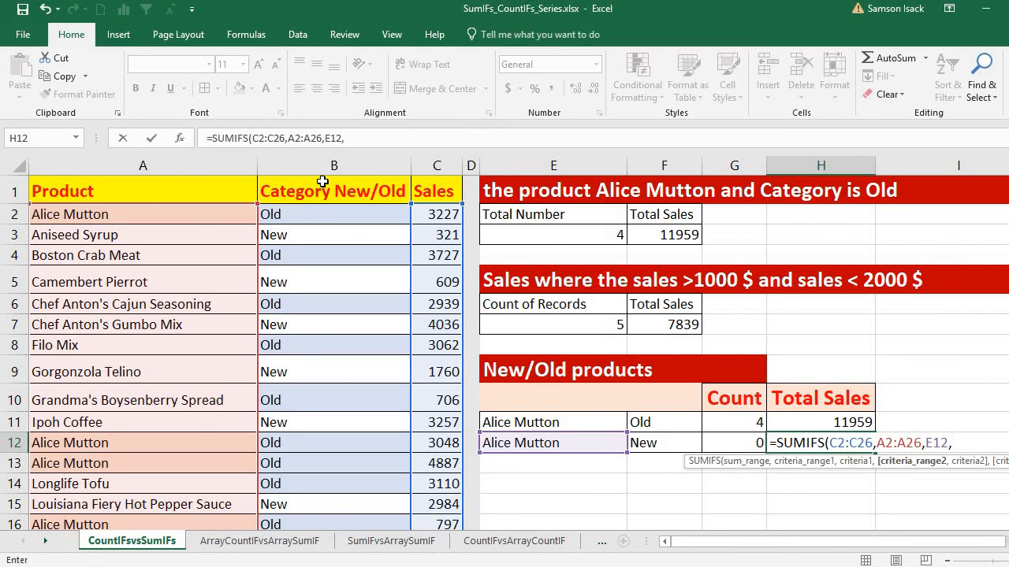
# Add B2:B26 as the second criteria range with cell F12 as its criterion and complete the SUMIFS formula in H12
pyautogui.moveTo(298, 211); pyautogui.dragTo(345, 502)
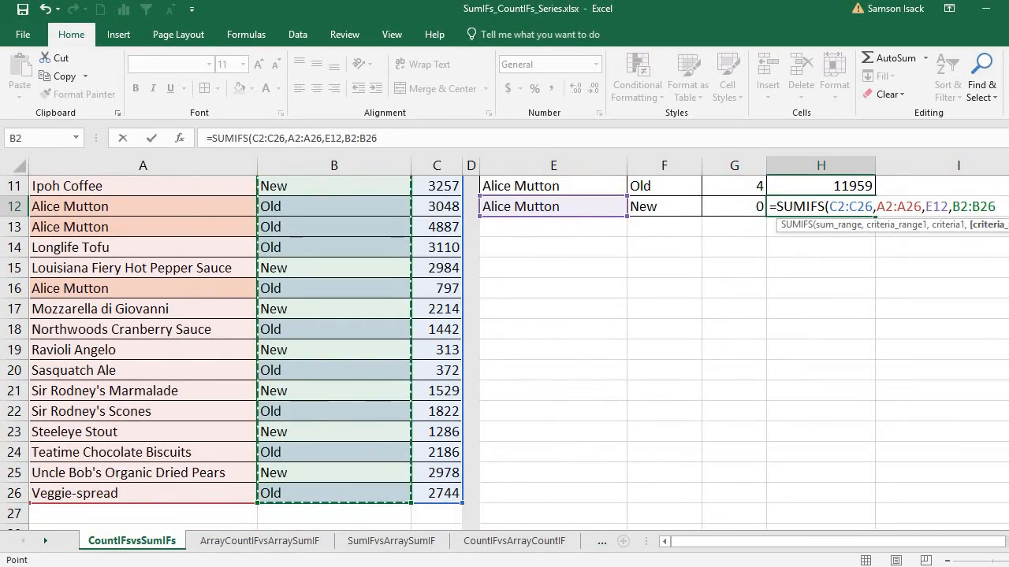
pyautogui.scroll(3, 233, 355)
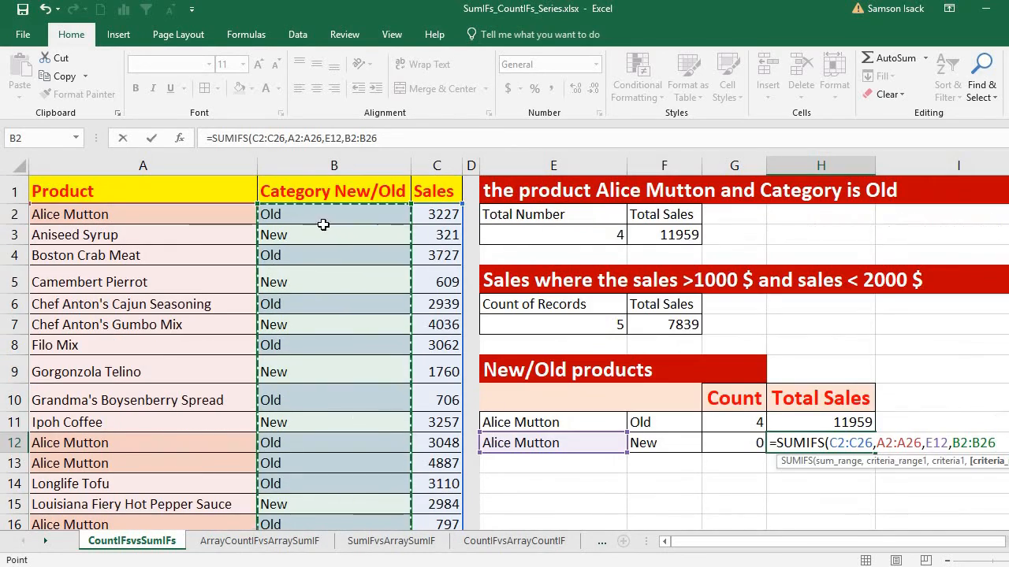
pyautogui.write(',')
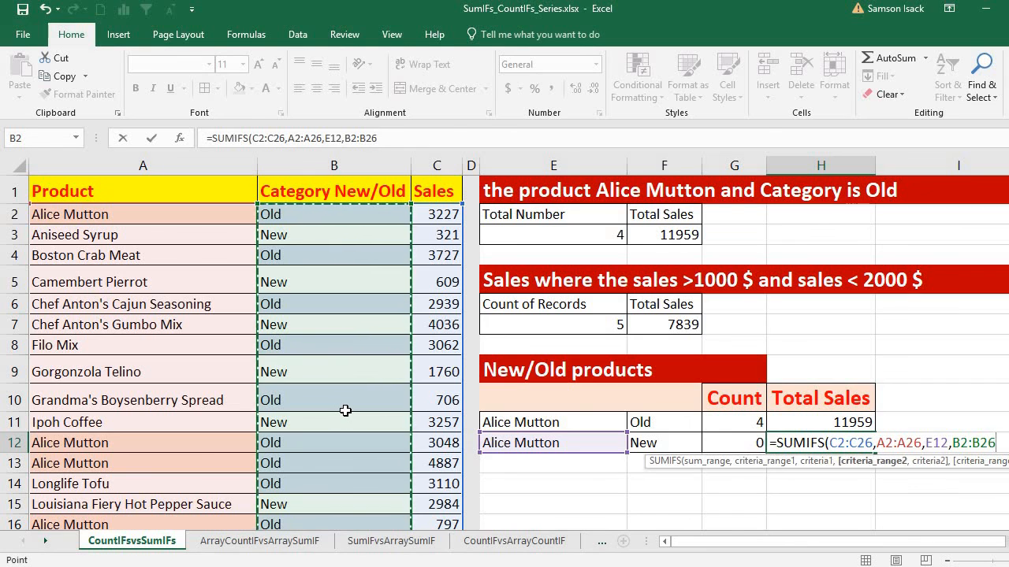
pyautogui.click(667, 445)
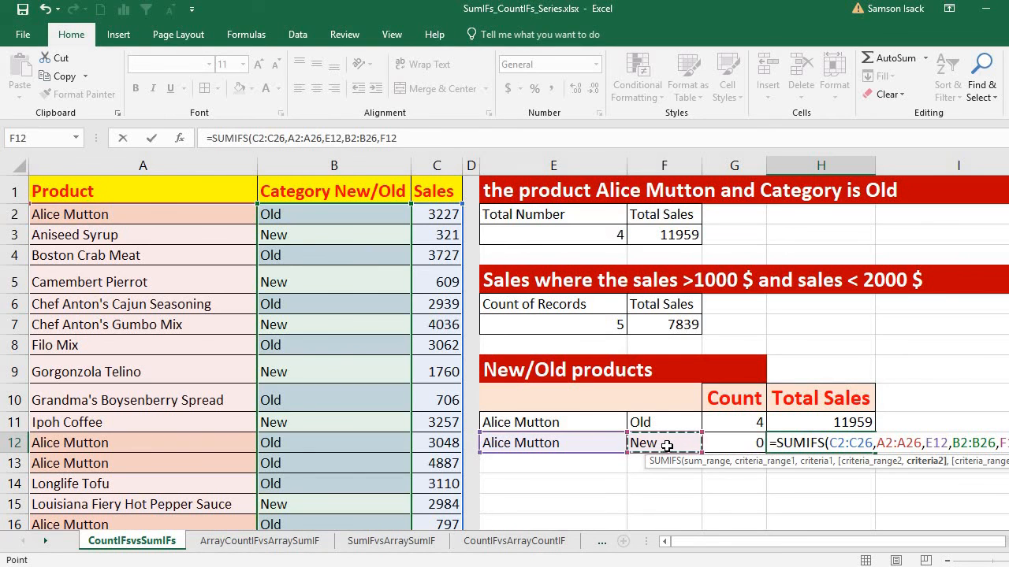
pyautogui.click(405, 138)
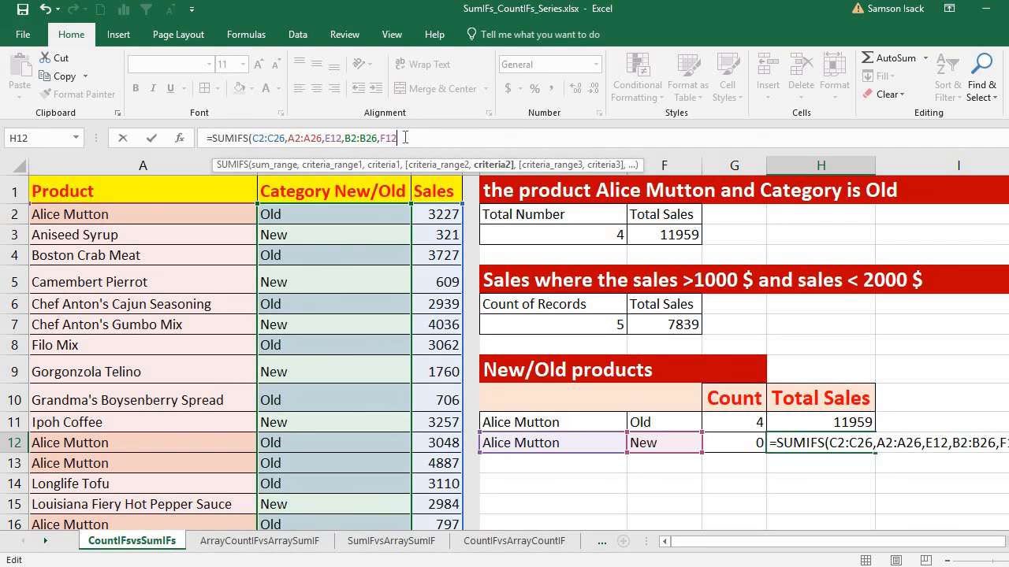
pyautogui.write(')')
pyautogui.press('Return')
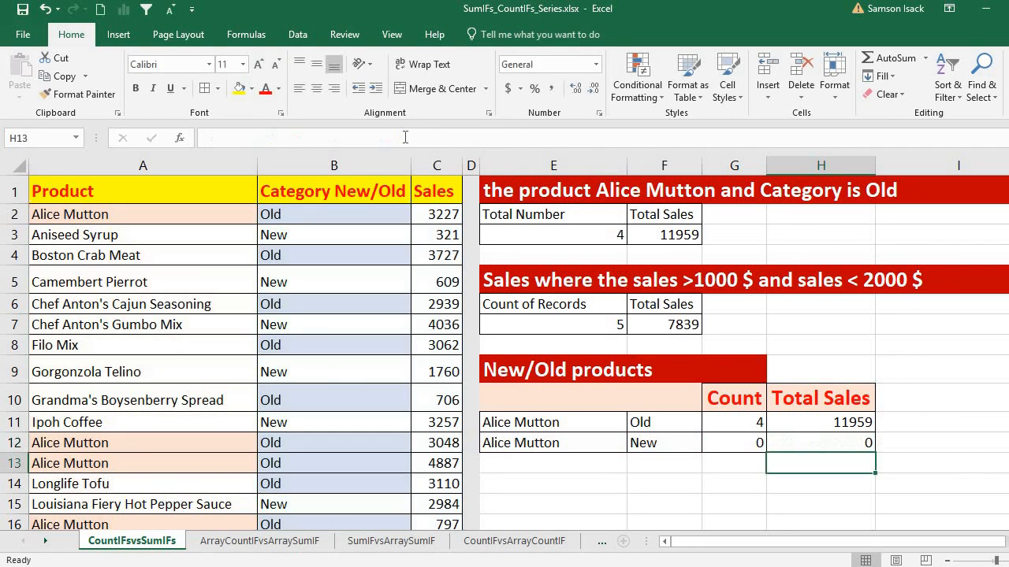
pyautogui.click(851, 441)
# Change the category of the Alice Mutton record in B2 to New
pyautogui.click(293, 218)
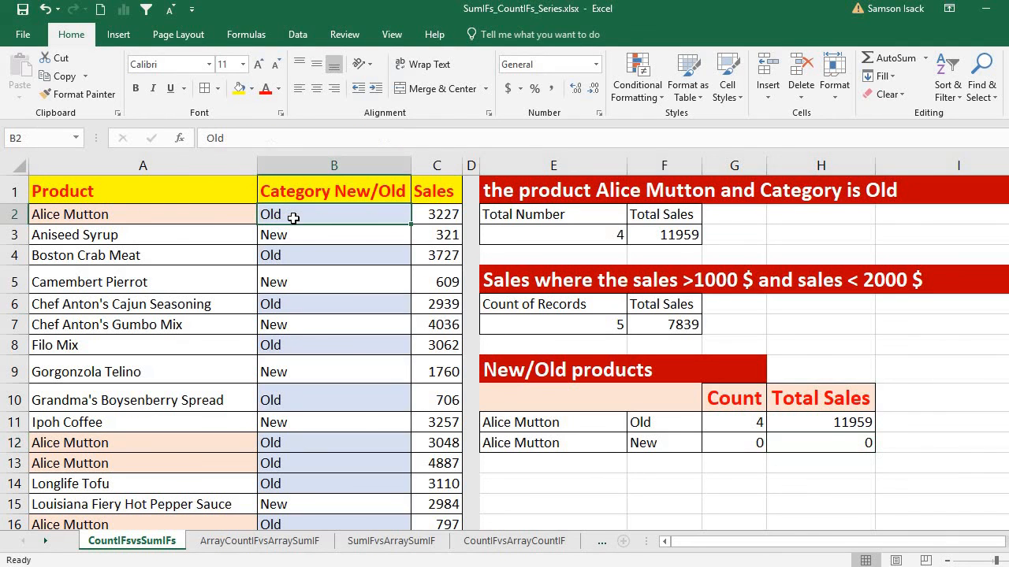
pyautogui.doubleClick(294, 218)
pyautogui.moveTo(292, 218); pyautogui.dragTo(194, 208)
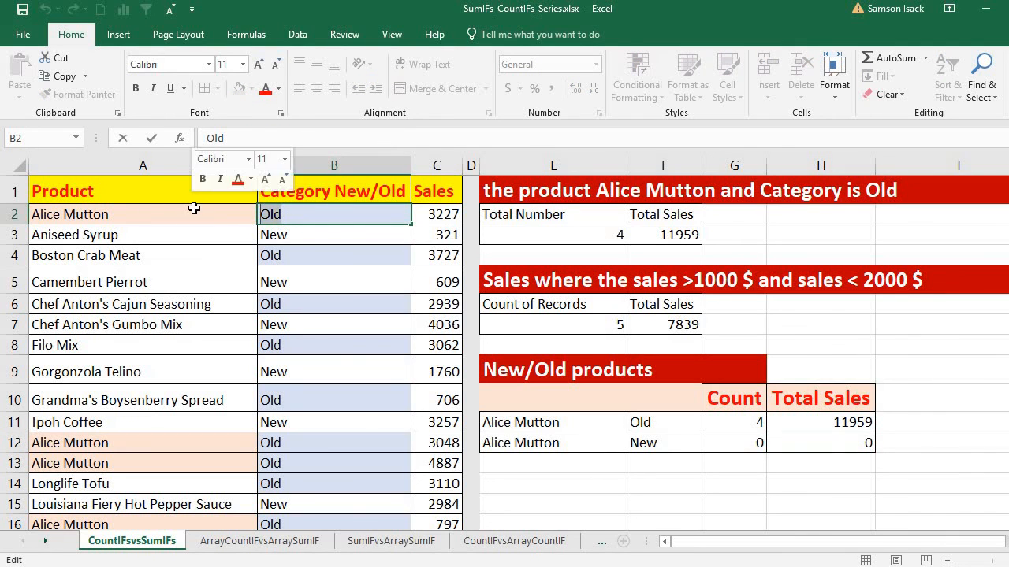
pyautogui.write('New')
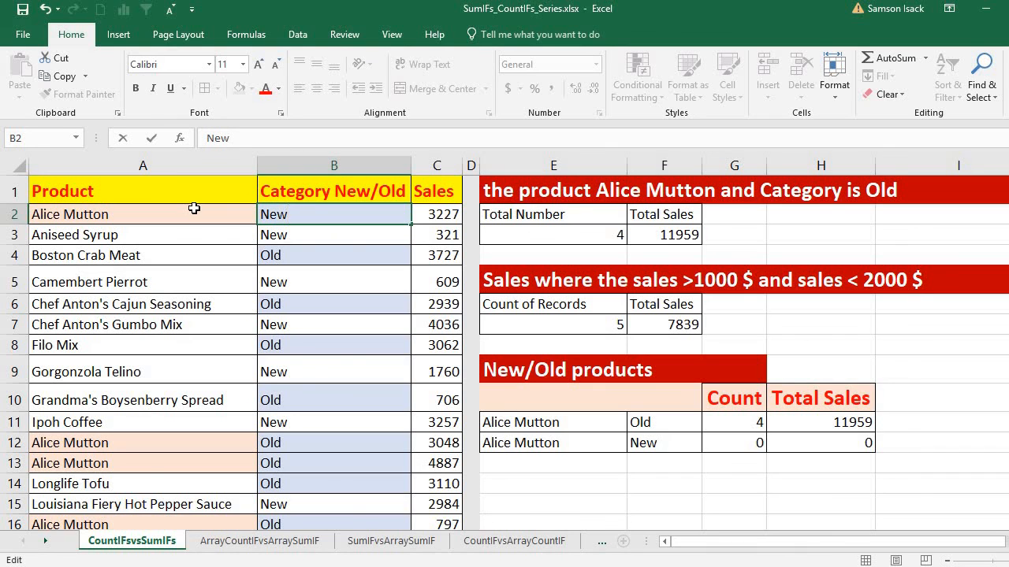
pyautogui.press('Return')
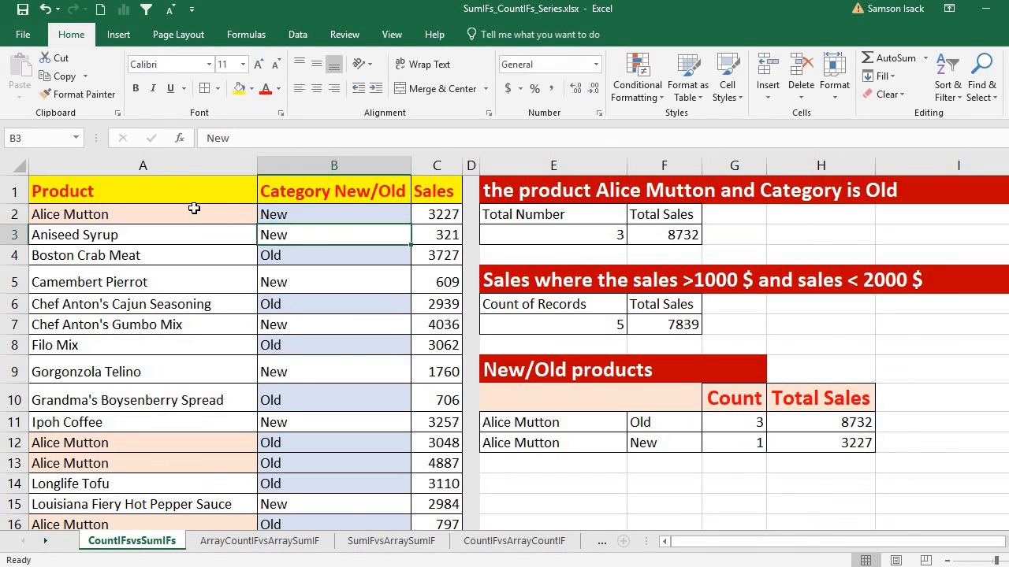
# Check the recalculated New products count in G12 and total sales in H12 of the New/Old products table
pyautogui.click(755, 443)
pyautogui.click(816, 442)
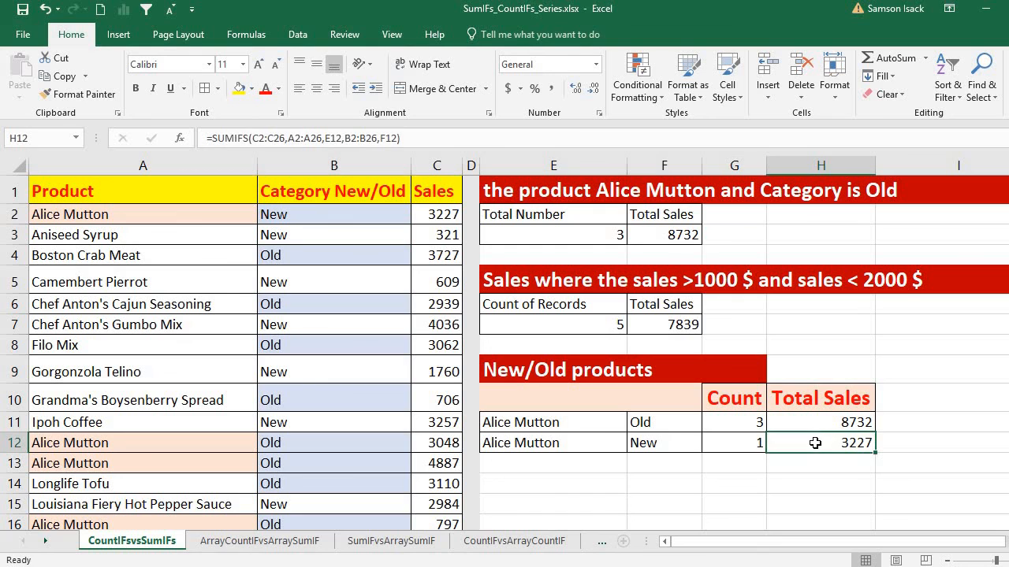
pyautogui.click(699, 369)
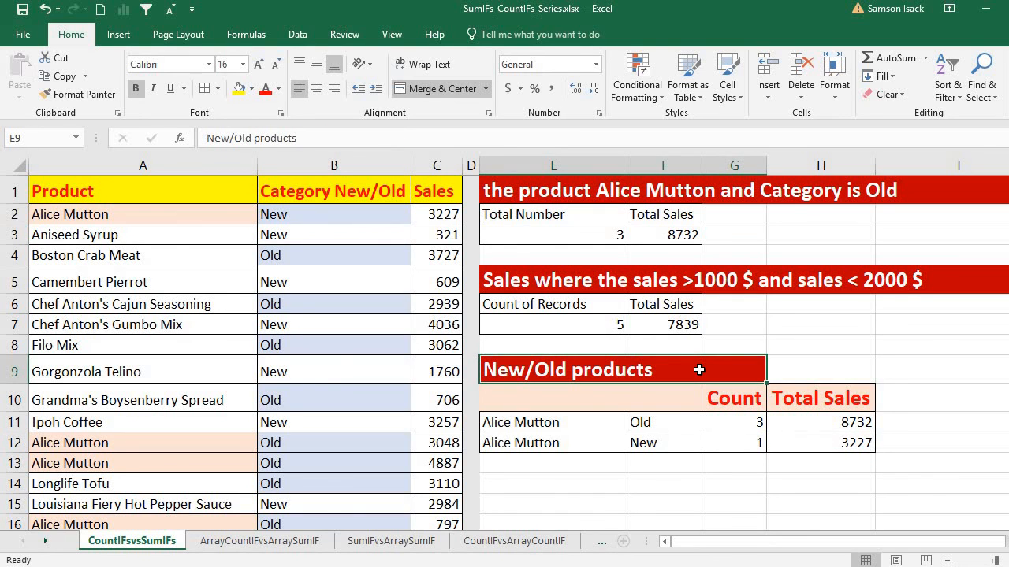